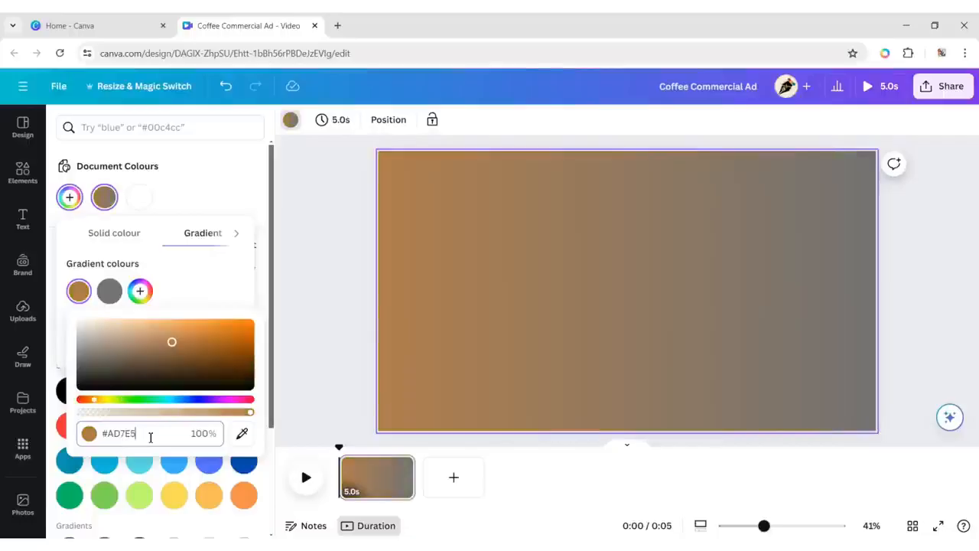
# Set the background gradient's second colour to #380505 and apply the radial gradient style that spreads from the page centre.
pyautogui.click(182, 297)
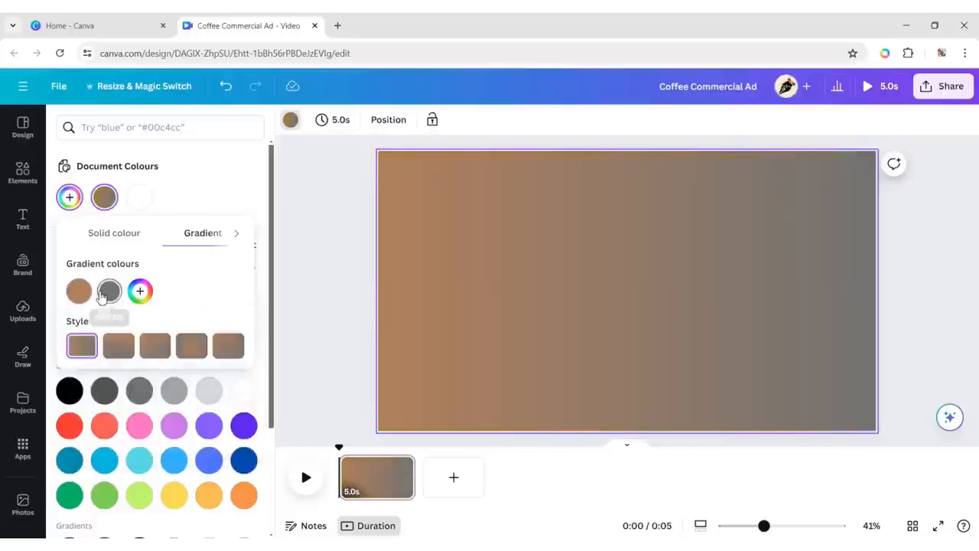
pyautogui.click(109, 291)
pyautogui.click(166, 434)
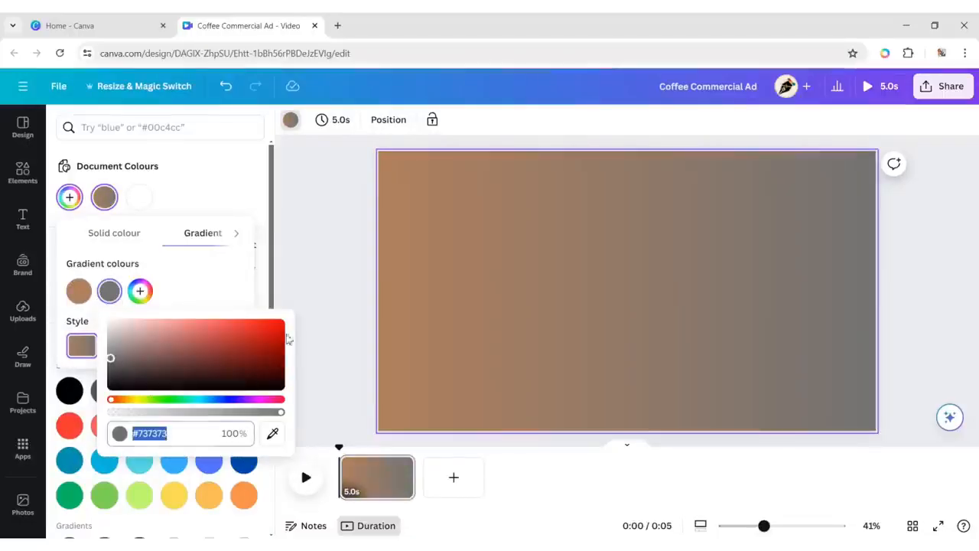
pyautogui.write('#380')
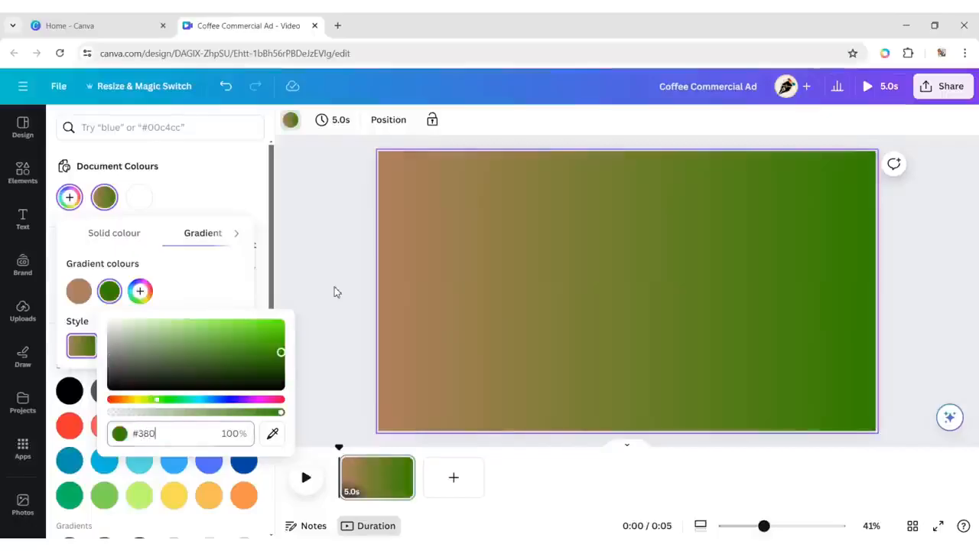
pyautogui.write('505')
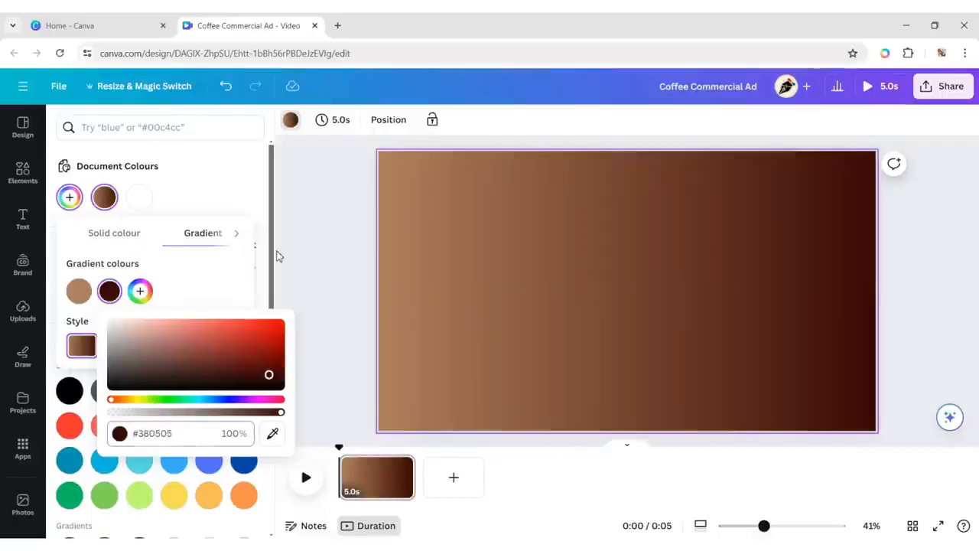
pyautogui.click(210, 273)
pyautogui.click(191, 346)
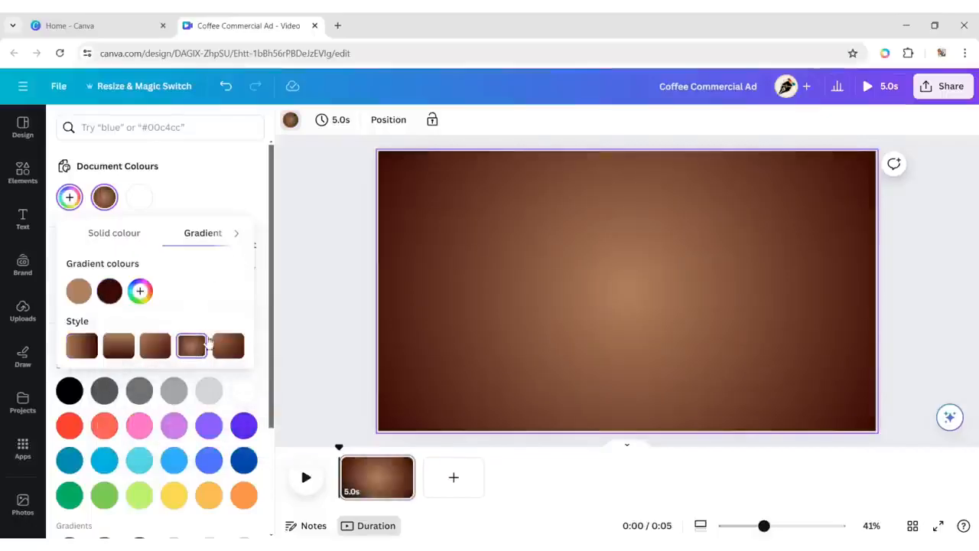
pyautogui.click(320, 293)
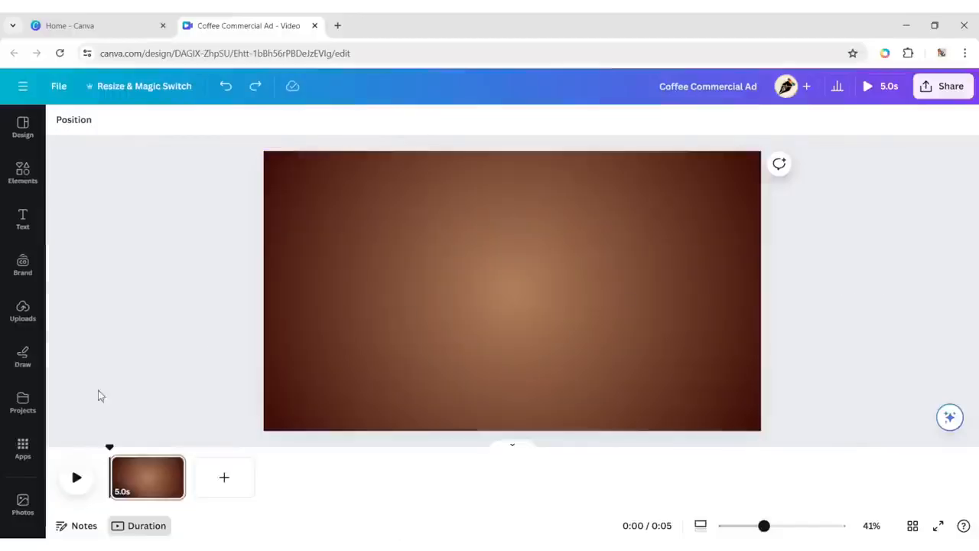
# Search the photos for "coffee cup" and add the top-view cup with "Coffee" written on the foam to the page.
pyautogui.click(21, 504)
pyautogui.write('co')
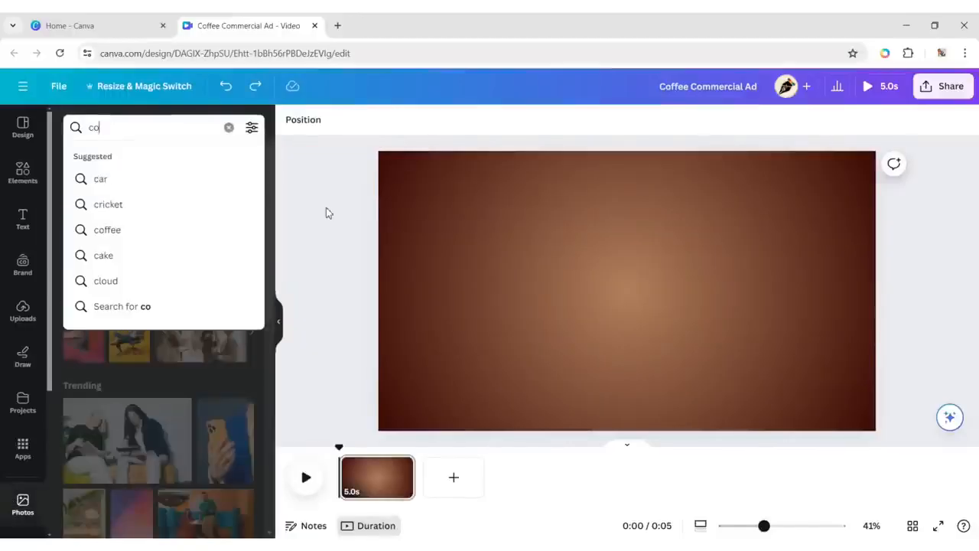
pyautogui.write('ffee cup')
pyautogui.press('Return')
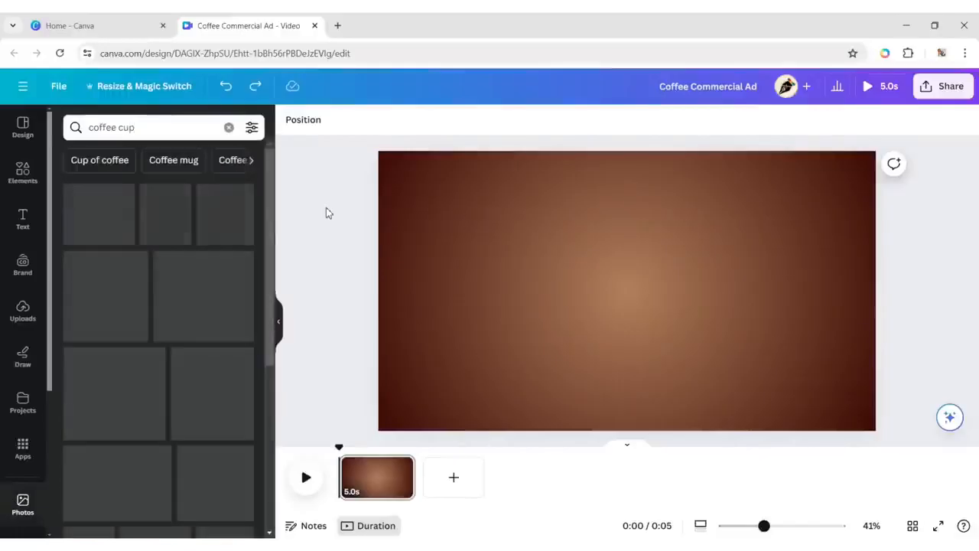
pyautogui.scroll(-3, 161, 344)
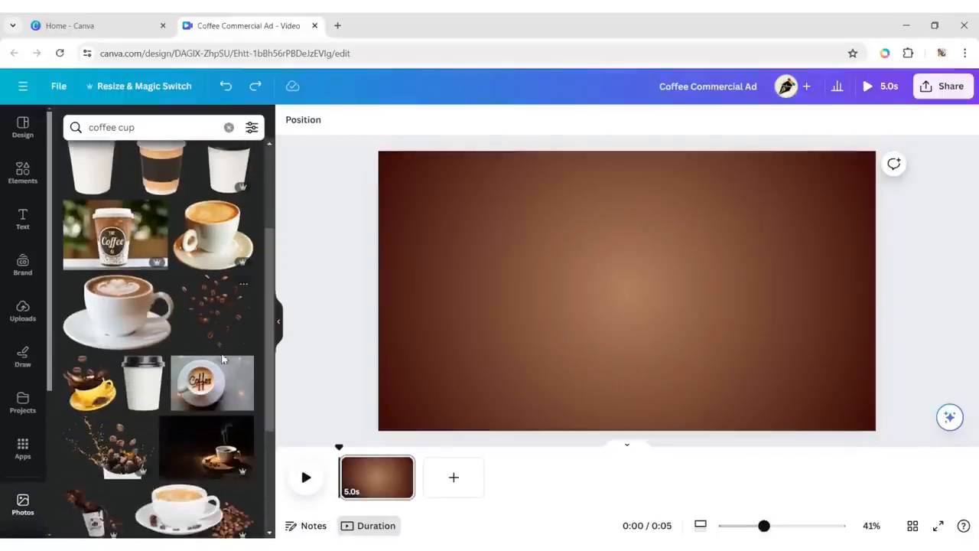
pyautogui.click(219, 392)
pyautogui.click(280, 321)
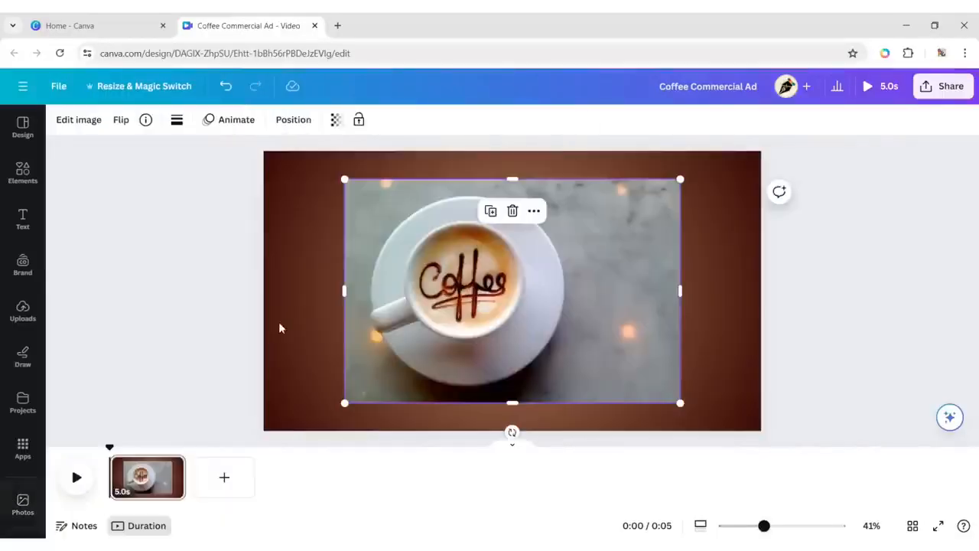
# Remove the background of the coffee cup photo with BG Remover.
pyautogui.click(79, 120)
pyautogui.click(92, 222)
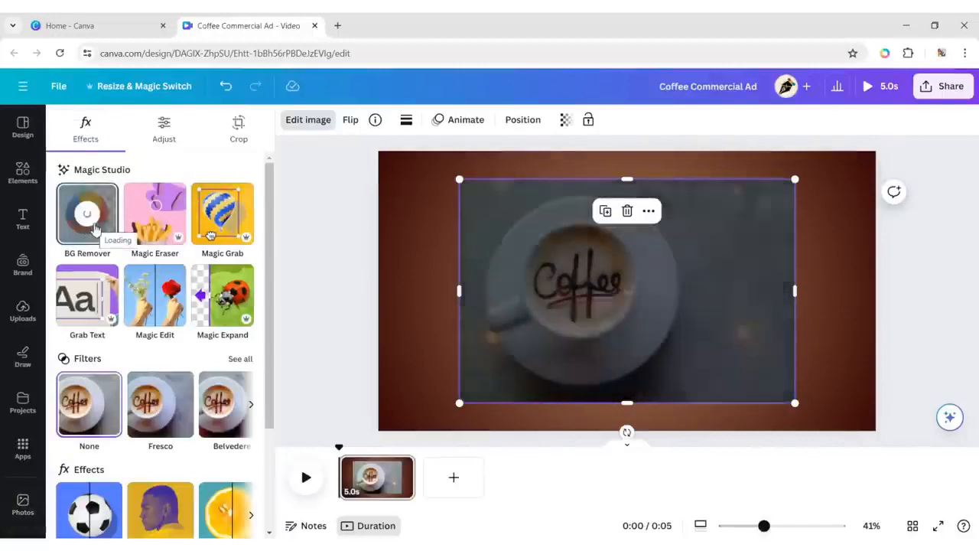
pyautogui.click(461, 279)
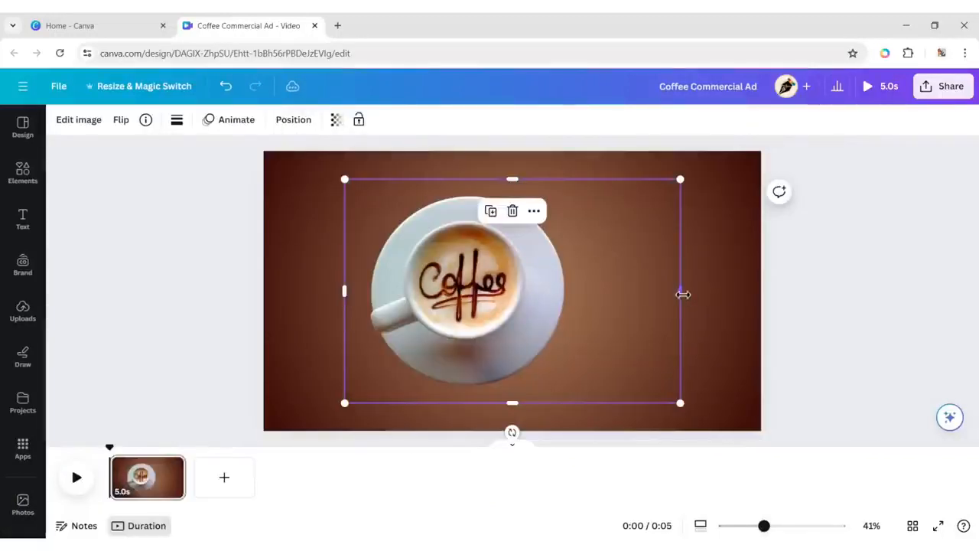
# Crop the empty area beside the coffee cup, scale the photo down and centre it on the page.
pyautogui.moveTo(683, 294); pyautogui.dragTo(578, 286)
pyautogui.moveTo(578, 402); pyautogui.dragTo(473, 305)
pyautogui.moveTo(423, 243); pyautogui.dragTo(525, 294)
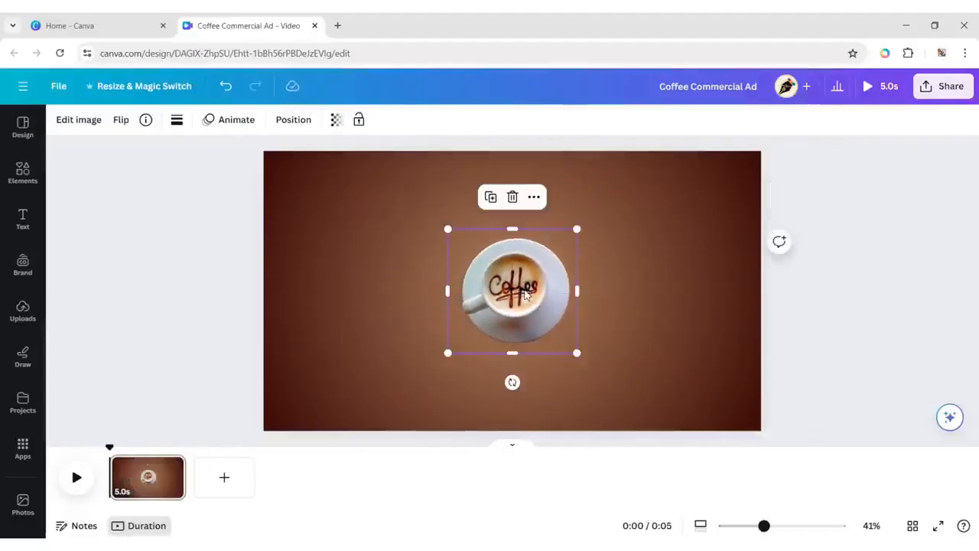
pyautogui.click(835, 292)
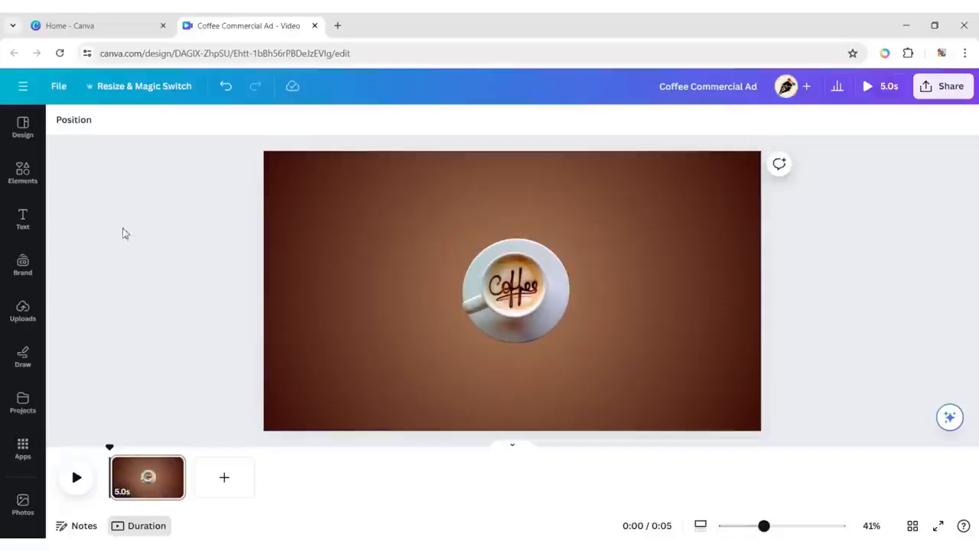
# Search the graphics for "circle shadow" and add the soft filled round black shadow to the page.
pyautogui.click(31, 177)
pyautogui.write('circ')
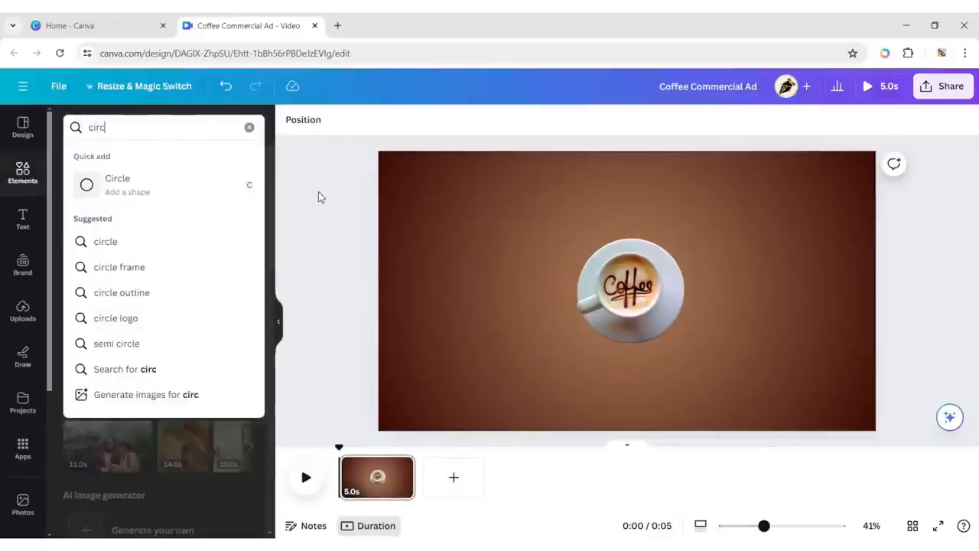
pyautogui.write('le shadow')
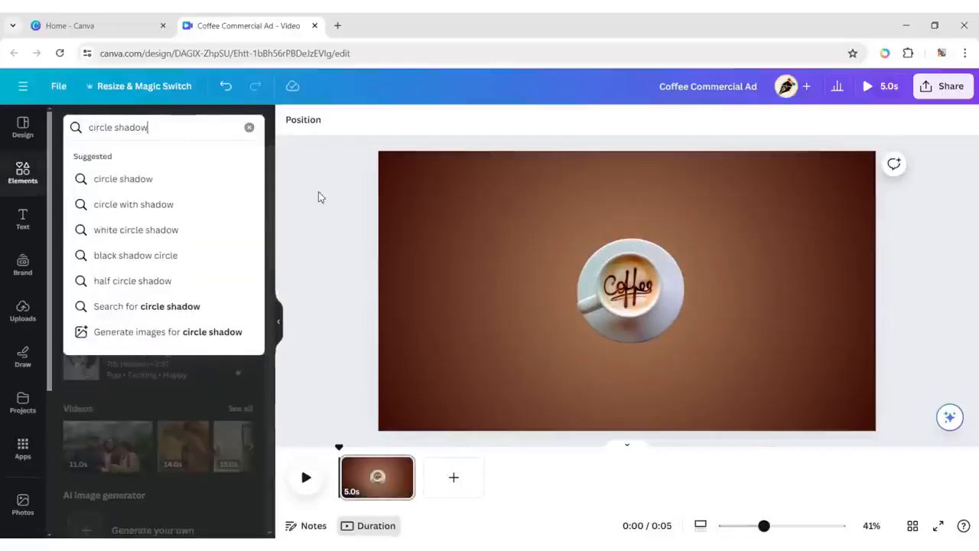
pyautogui.press('Return')
pyautogui.click(109, 161)
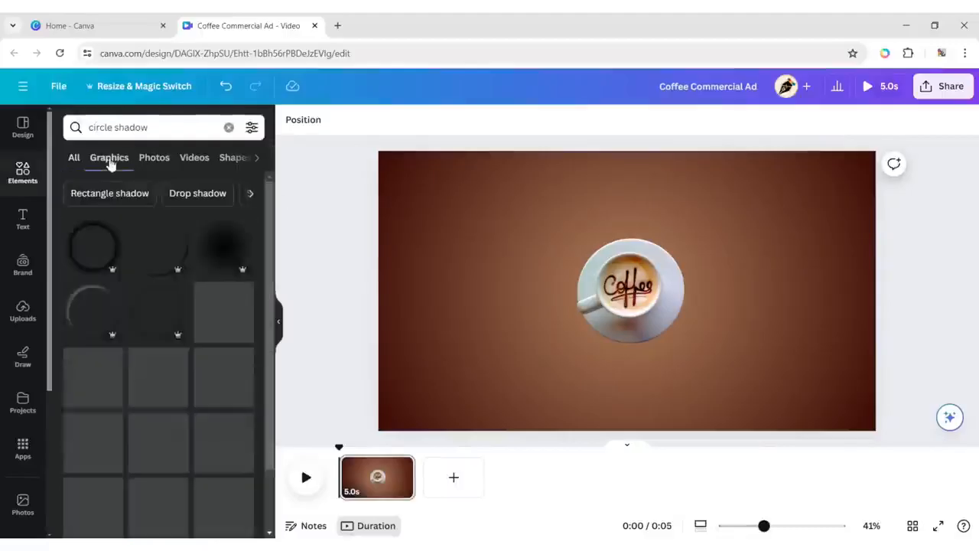
pyautogui.click(218, 243)
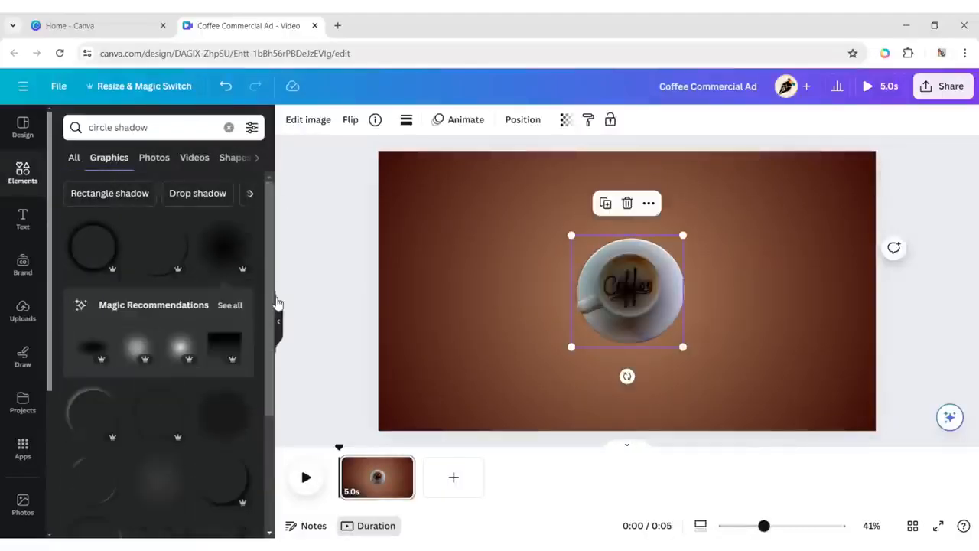
pyautogui.click(278, 322)
# Send the shadow graphic to the back so it lies behind the coffee cup.
pyautogui.click(295, 121)
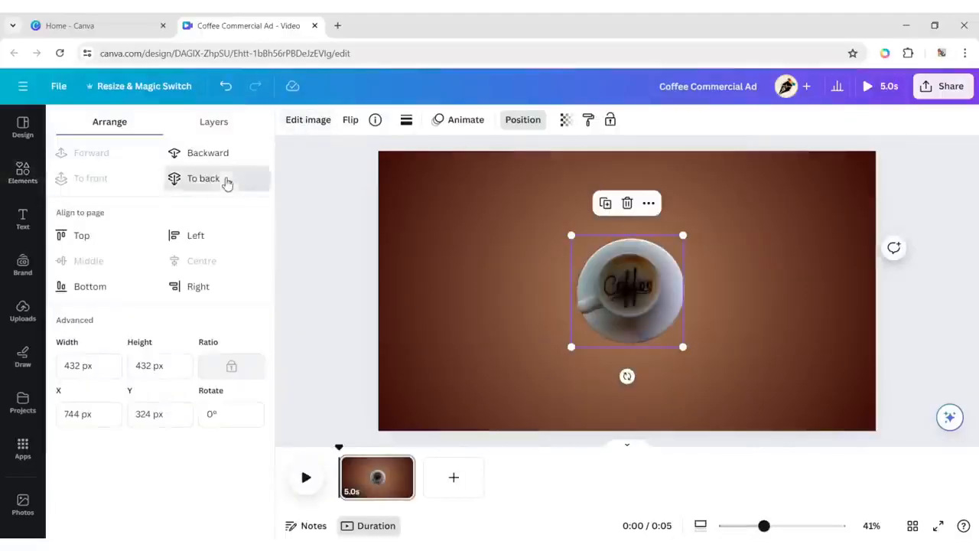
pyautogui.click(228, 183)
pyautogui.click(829, 305)
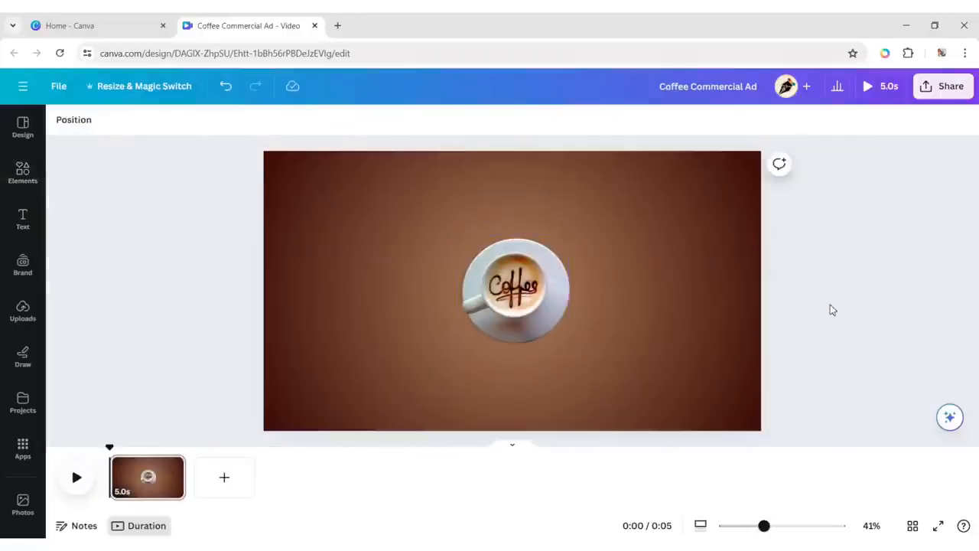
# Add a heading to the page and replace its placeholder text with "Coffee".
pyautogui.click(23, 221)
pyautogui.click(120, 232)
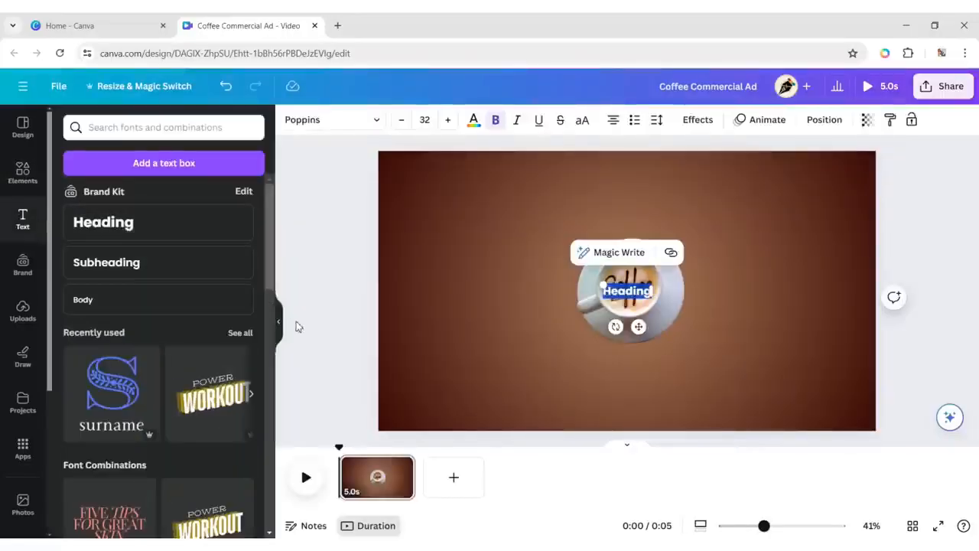
pyautogui.click(280, 322)
pyautogui.press('BackSpace')
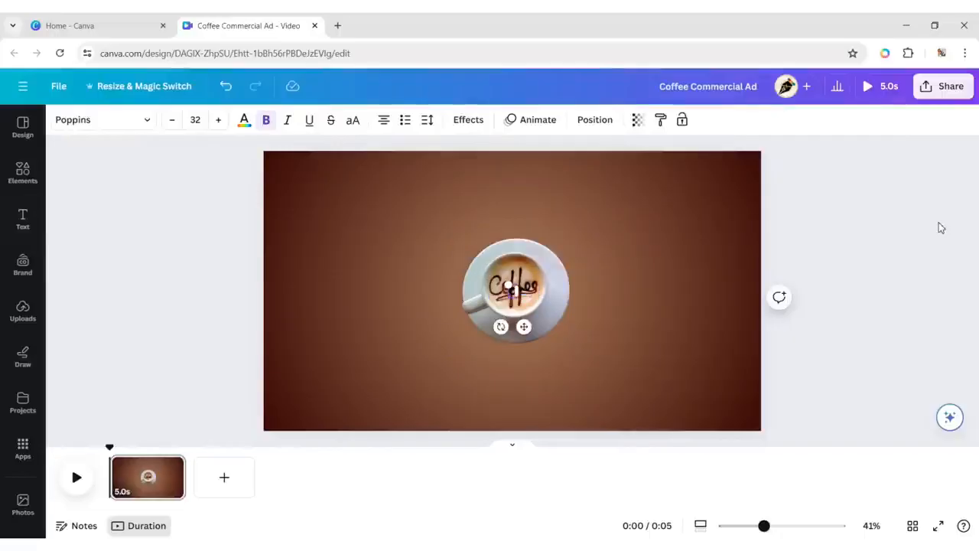
pyautogui.click(898, 251)
# Change the Coffee heading's font to High Cruiser.
pyautogui.click(526, 290)
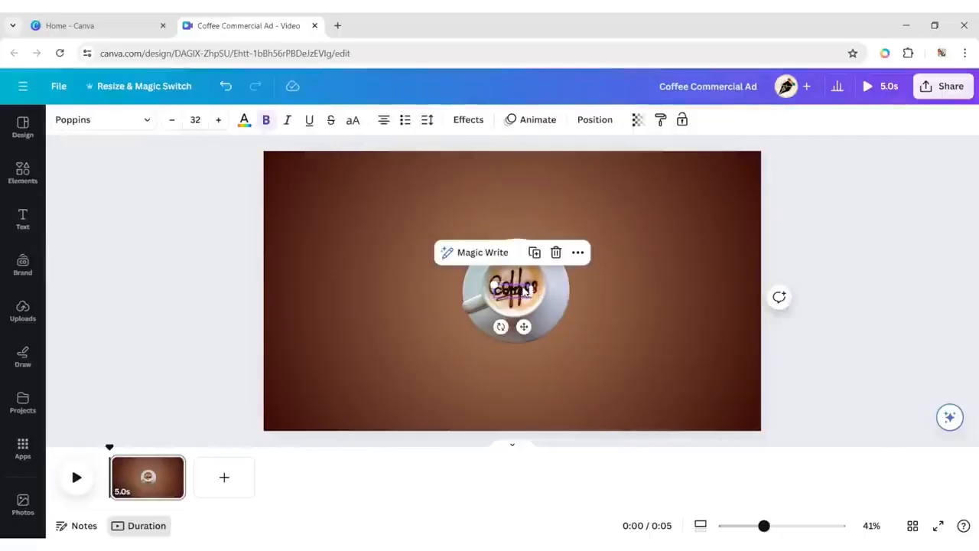
pyautogui.click(130, 123)
pyautogui.write('hig')
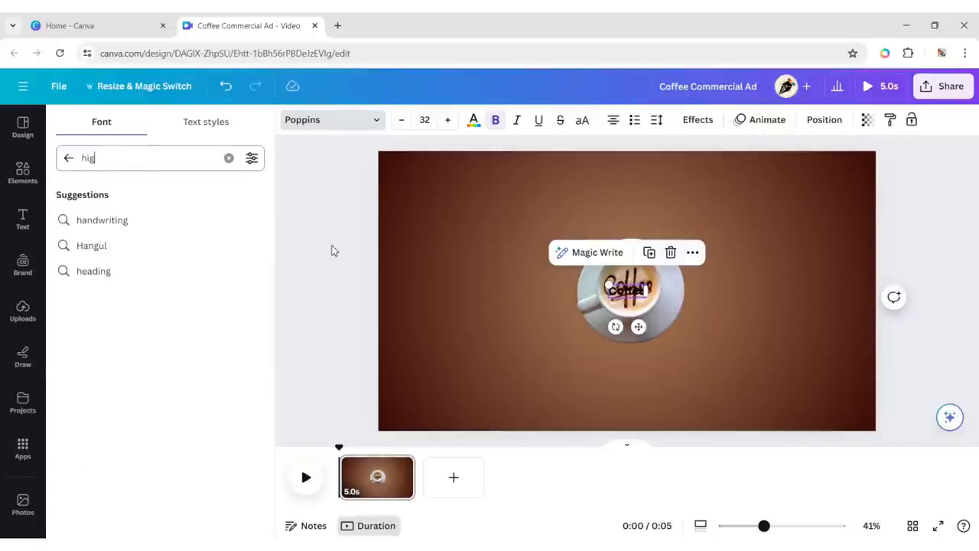
pyautogui.write('h cruiser')
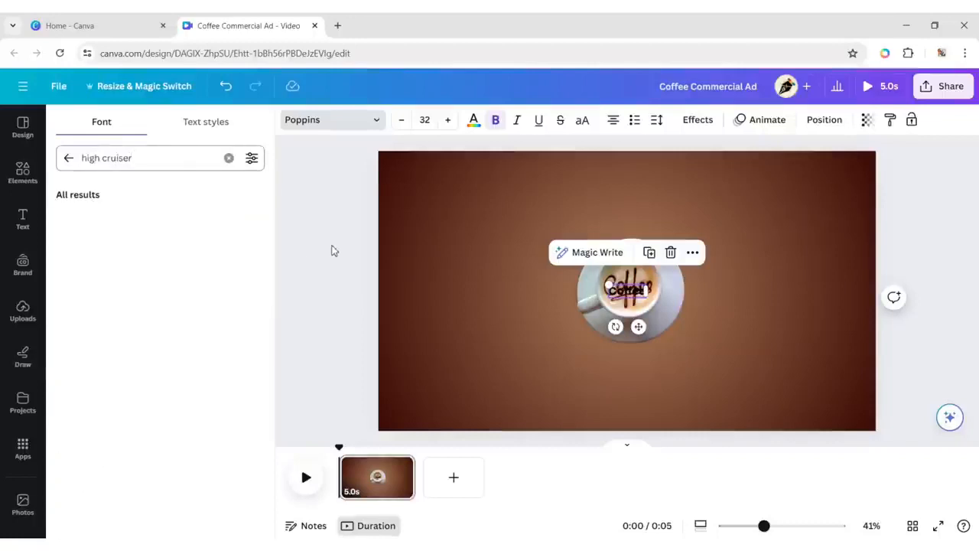
pyautogui.click(191, 219)
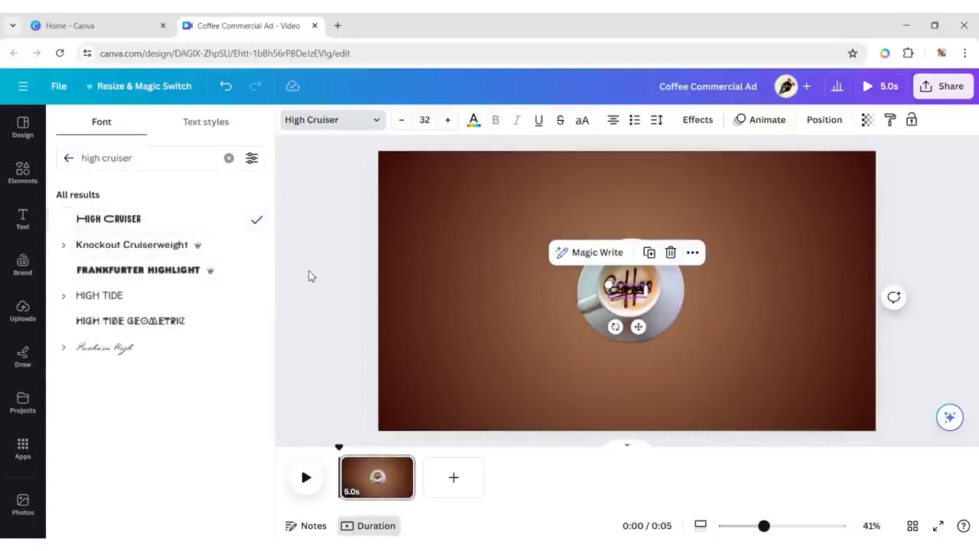
pyautogui.press('Escape')
# Set the Coffee heading's font size to 180 and move it above the cup, centred near the page's upper edge.
pyautogui.click(194, 119)
pyautogui.write('180')
pyautogui.press('Return')
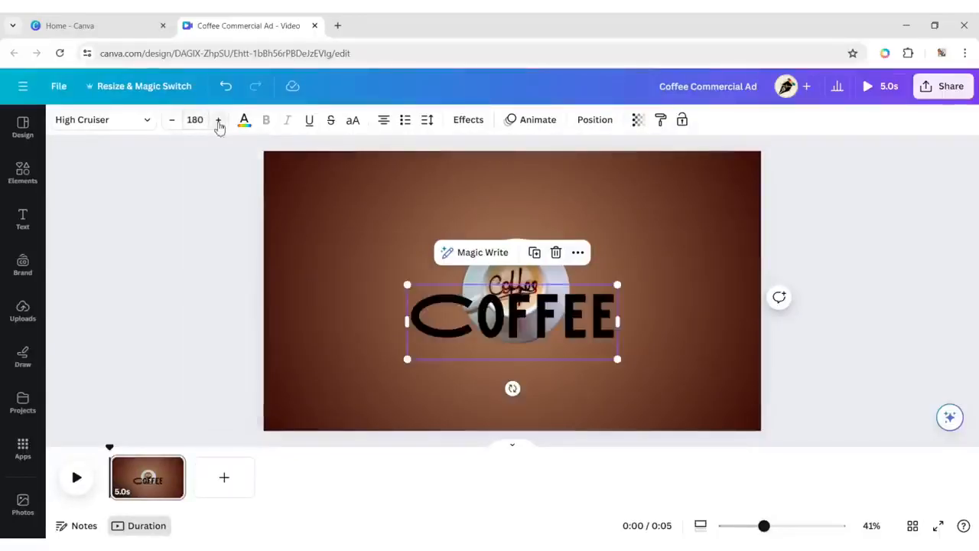
pyautogui.click(870, 346)
pyautogui.click(536, 322)
pyautogui.moveTo(536, 321); pyautogui.dragTo(538, 200)
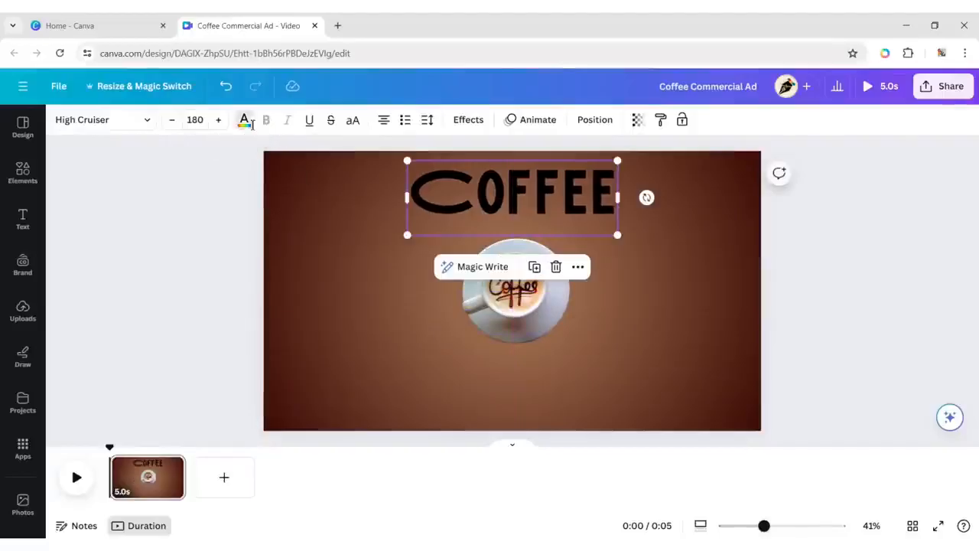
# Set the Coffee heading's text colour to #FFBD6F.
pyautogui.click(245, 121)
pyautogui.click(76, 202)
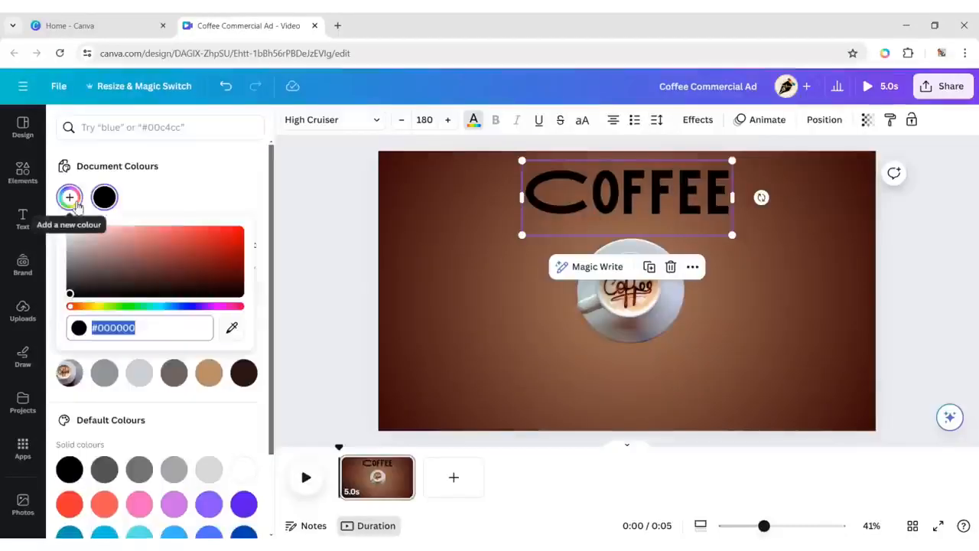
pyautogui.write('#FFBD6F')
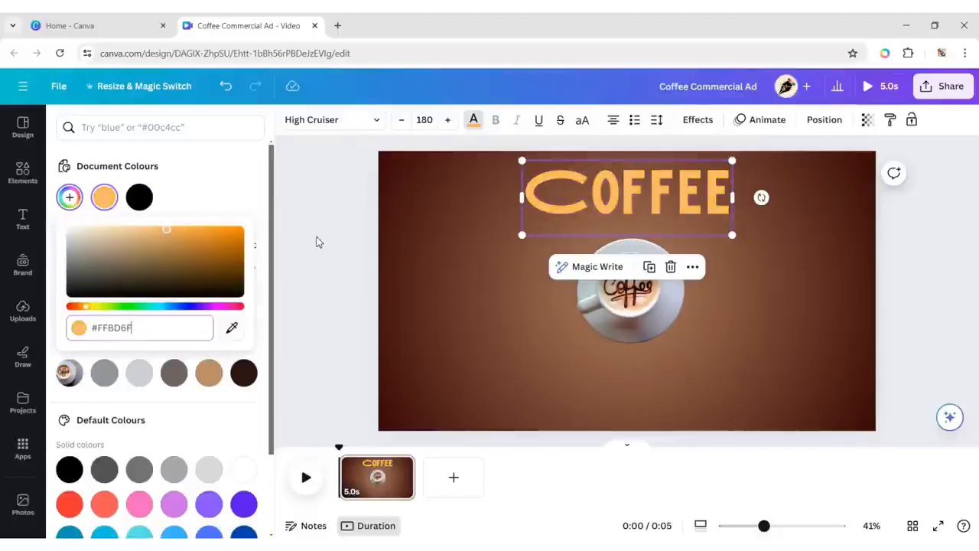
pyautogui.press('Escape')
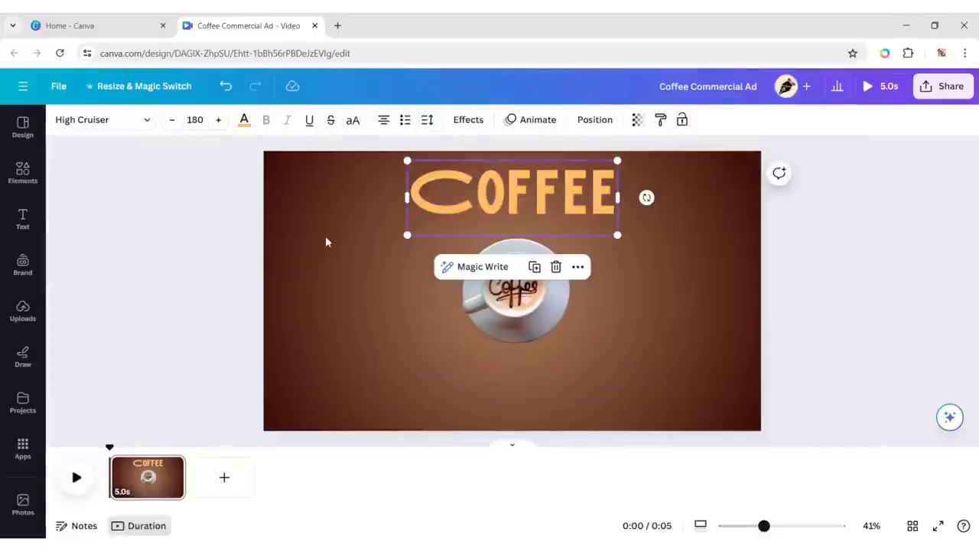
pyautogui.click(876, 297)
# Duplicate the Coffee heading three times and stack the copies below it at even spacing in a centred column.
pyautogui.click(574, 201)
pyautogui.click(535, 268)
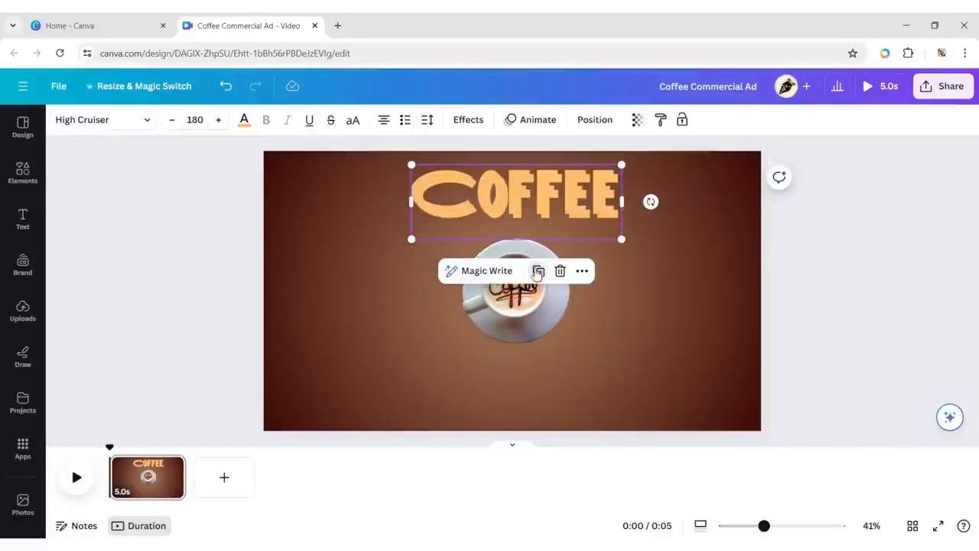
pyautogui.moveTo(525, 196); pyautogui.dragTo(521, 246)
pyautogui.click(536, 191)
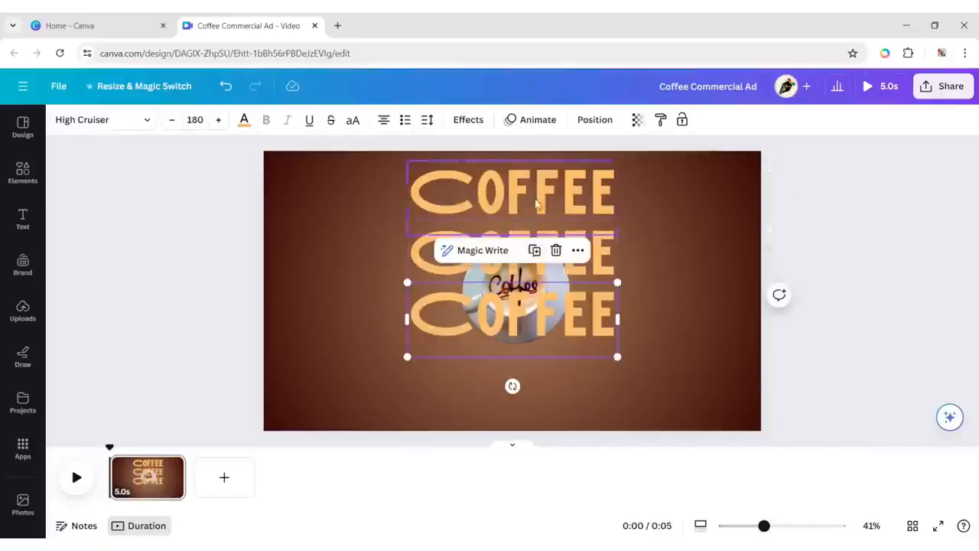
pyautogui.click(535, 254)
pyautogui.moveTo(529, 376); pyautogui.dragTo(529, 388)
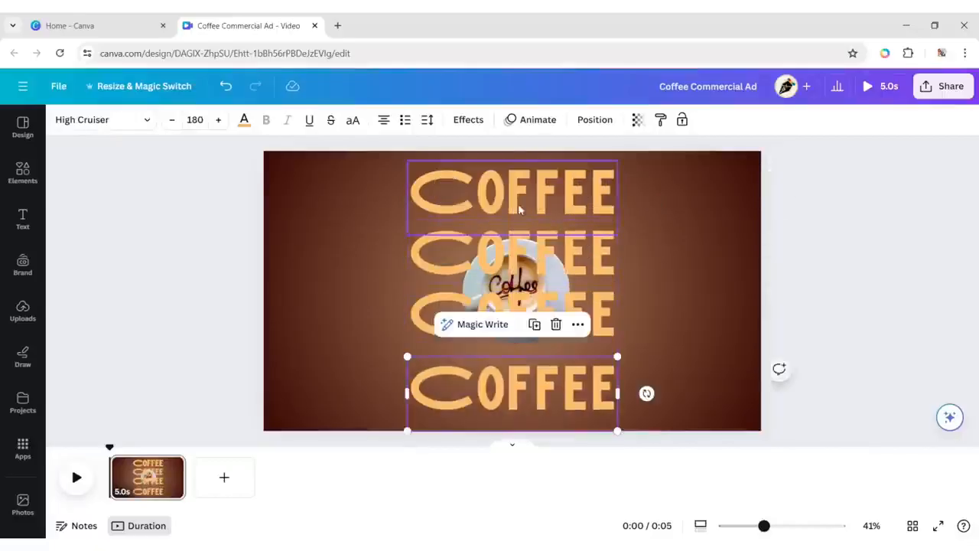
pyautogui.moveTo(518, 206); pyautogui.dragTo(519, 205)
pyautogui.moveTo(530, 396); pyautogui.dragTo(531, 386)
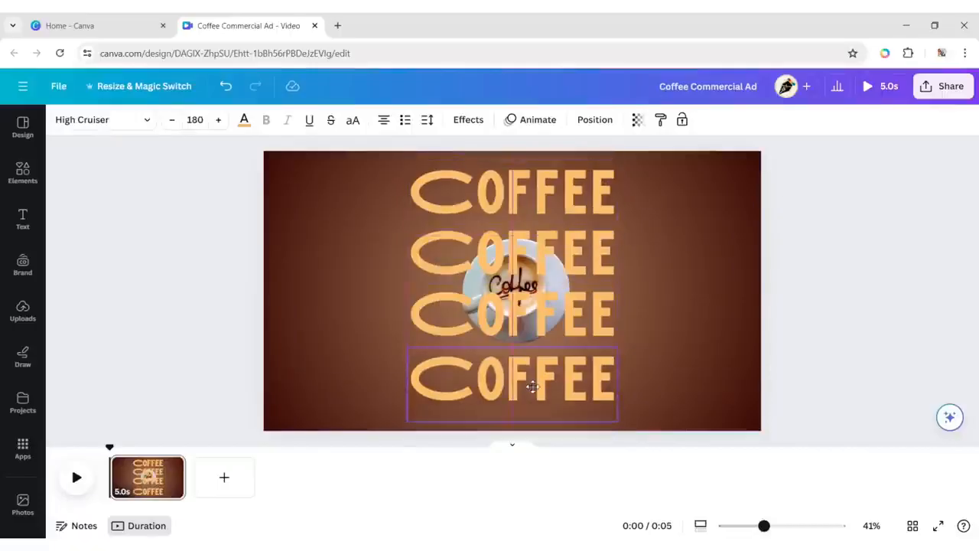
# Nudge the second COFFEE heading down, and tidy up the spacing of all four headings so they sit evenly.
pyautogui.moveTo(535, 254); pyautogui.dragTo(535, 258)
pyautogui.click(237, 229)
pyautogui.click(491, 200)
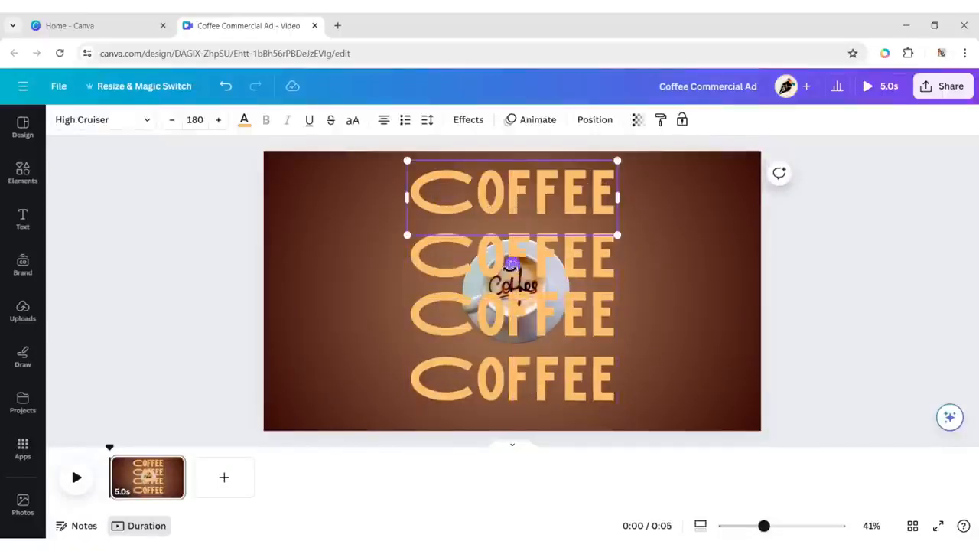
pyautogui.keyDown('shift'); pyautogui.click(502, 258); pyautogui.keyUp('shift')
pyautogui.keyDown('shift'); pyautogui.click(497, 315); pyautogui.keyUp('shift')
pyautogui.keyDown('shift'); pyautogui.click(491, 379); pyautogui.keyUp('shift')
pyautogui.click(587, 123)
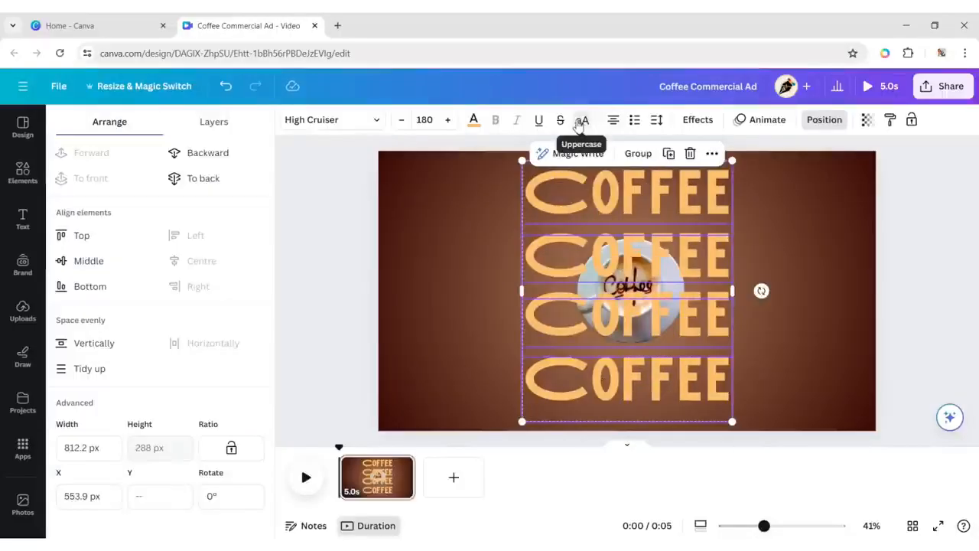
pyautogui.click(94, 370)
pyautogui.click(824, 120)
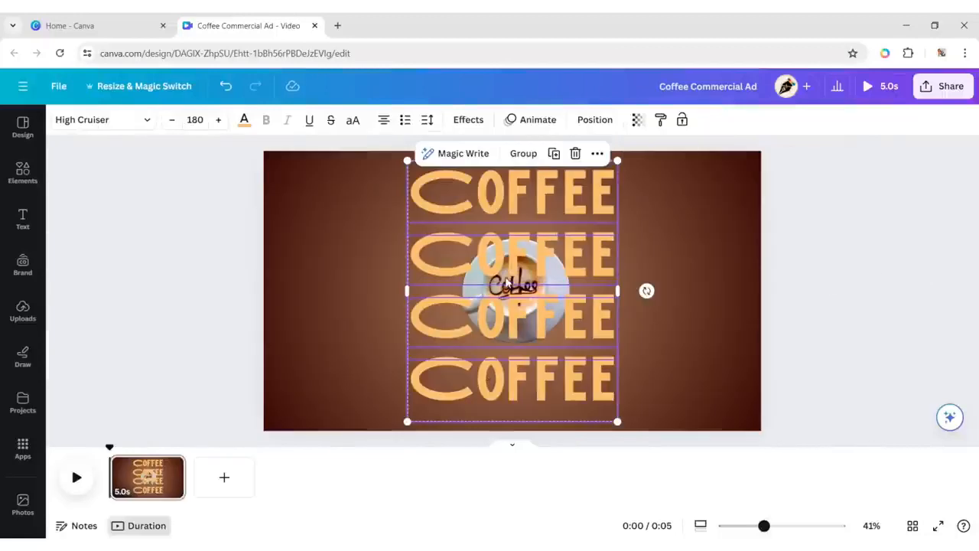
# Move the coffee cup and its shadow together to the top of the layer order, in front of the COFFEE headings.
pyautogui.click(837, 264)
pyautogui.click(513, 276)
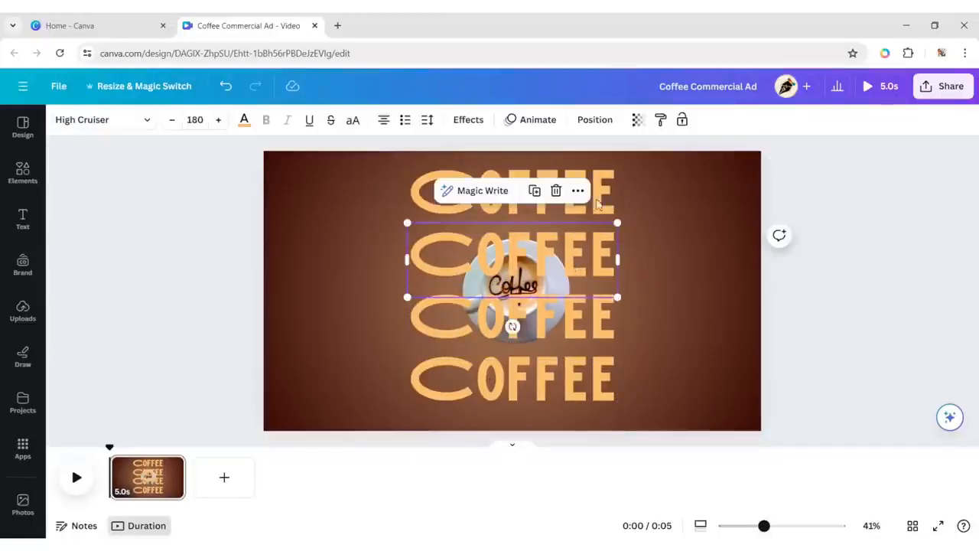
pyautogui.click(594, 119)
pyautogui.click(213, 122)
pyautogui.click(214, 363)
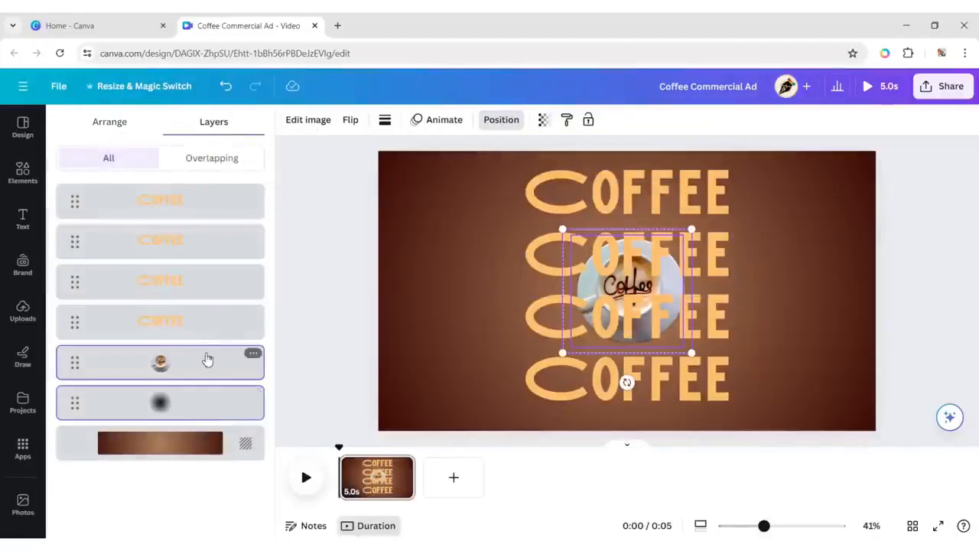
pyautogui.keyDown('shift'); pyautogui.click(197, 392); pyautogui.keyUp('shift')
pyautogui.moveTo(193, 370); pyautogui.dragTo(192, 188)
pyautogui.click(960, 242)
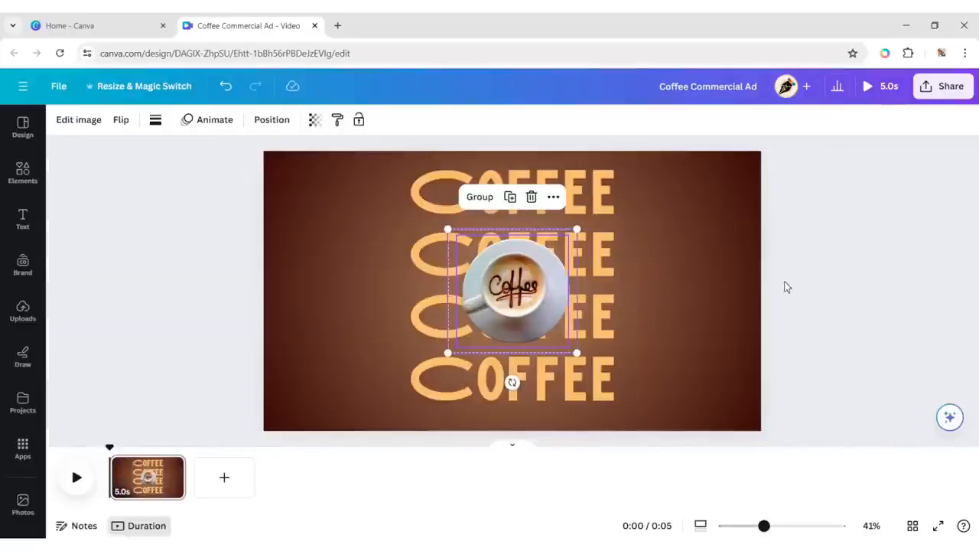
pyautogui.click(793, 280)
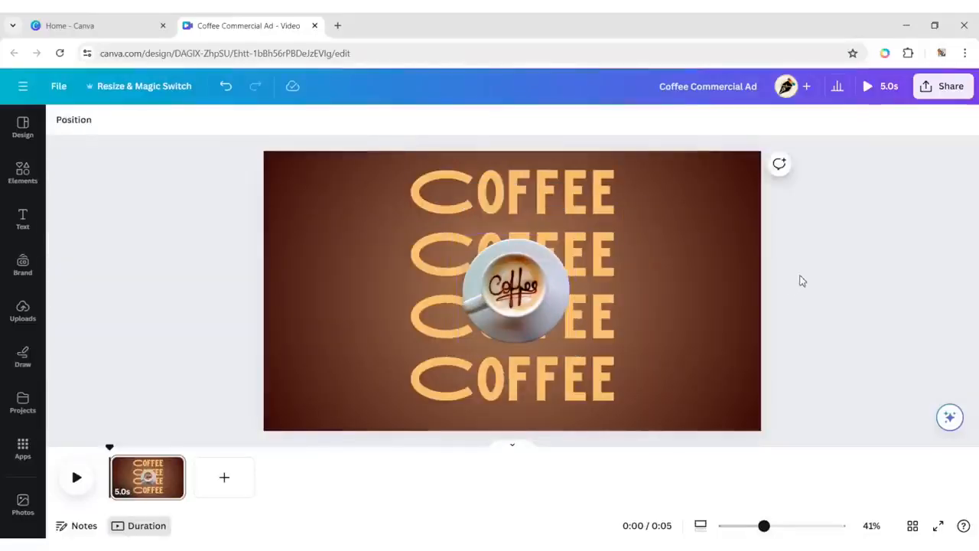
# Enlarge the coffee cup and its shadow together slightly, and shift them up a little over the middle headings.
pyautogui.click(528, 289)
pyautogui.click(302, 119)
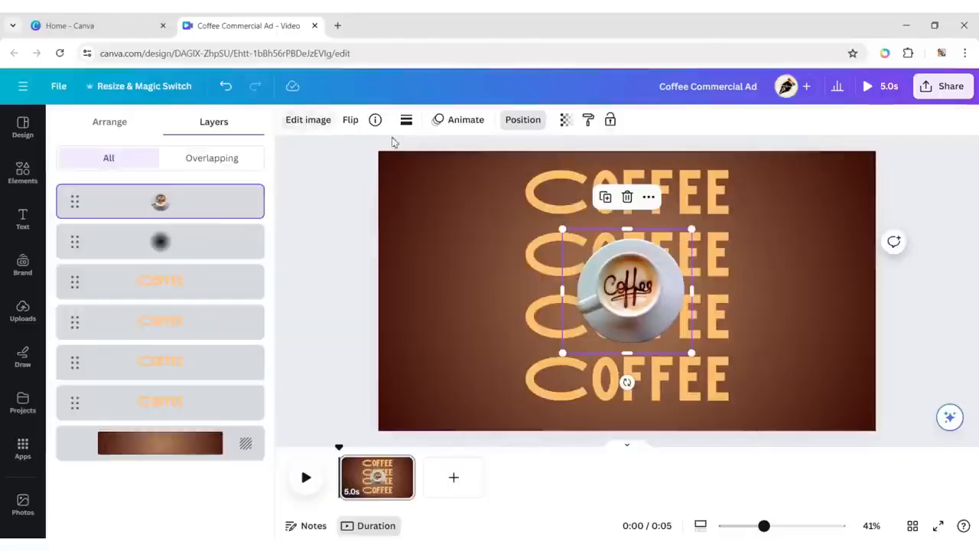
pyautogui.keyDown('shift'); pyautogui.click(229, 256); pyautogui.keyUp('shift')
pyautogui.moveTo(577, 354)
pyautogui.mouseDown()
pyautogui.moveTo(607, 389)
pyautogui.moveTo(585, 362)
pyautogui.mouseUp()
pyautogui.moveTo(520, 291); pyautogui.dragTo(520, 284)
pyautogui.click(838, 278)
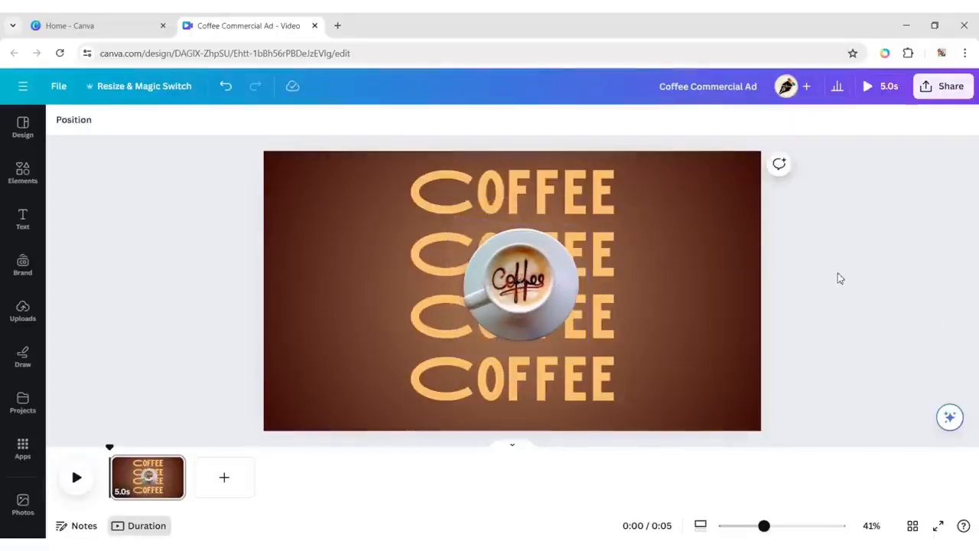
# Search the elements for "coffee seed" and show only photos.
pyautogui.click(23, 173)
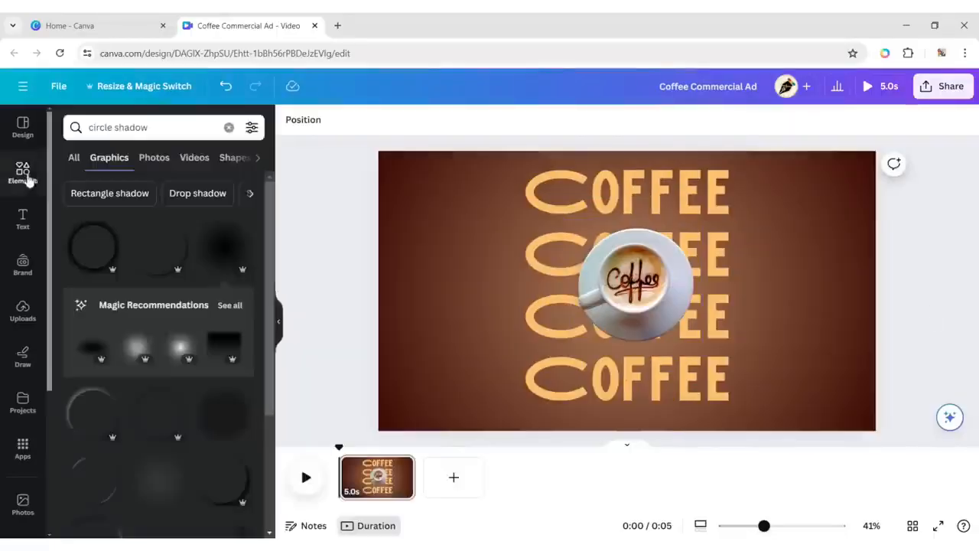
pyautogui.click(228, 127)
pyautogui.write('cof')
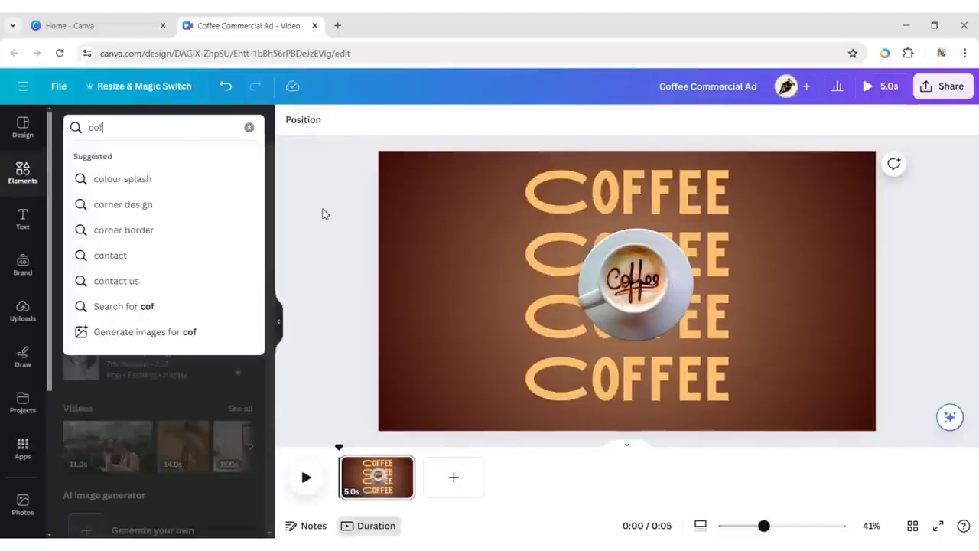
pyautogui.write('fee seed')
pyautogui.press('Return')
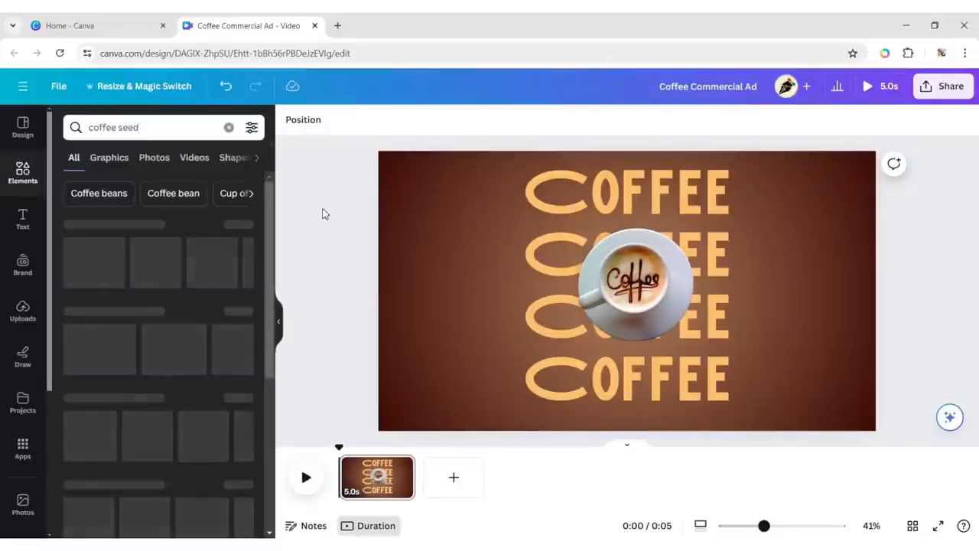
pyautogui.click(155, 159)
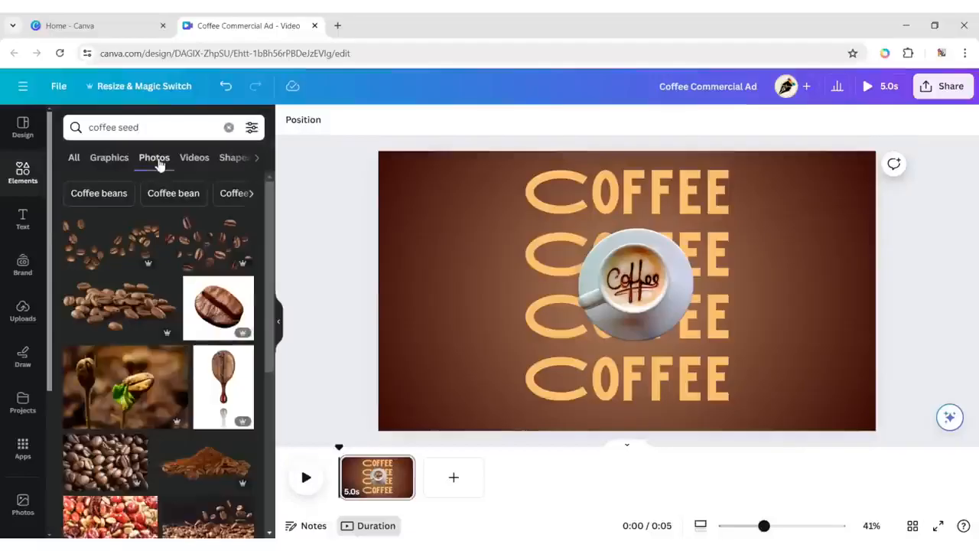
# Add the photo of a single coffee bean on white to the page and remove its background.
pyautogui.click(205, 322)
pyautogui.click(314, 122)
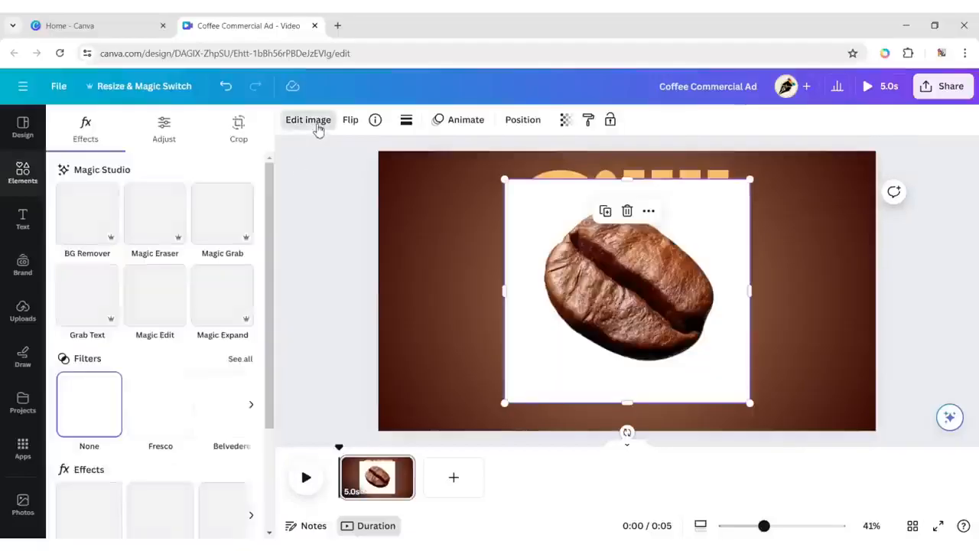
pyautogui.click(89, 218)
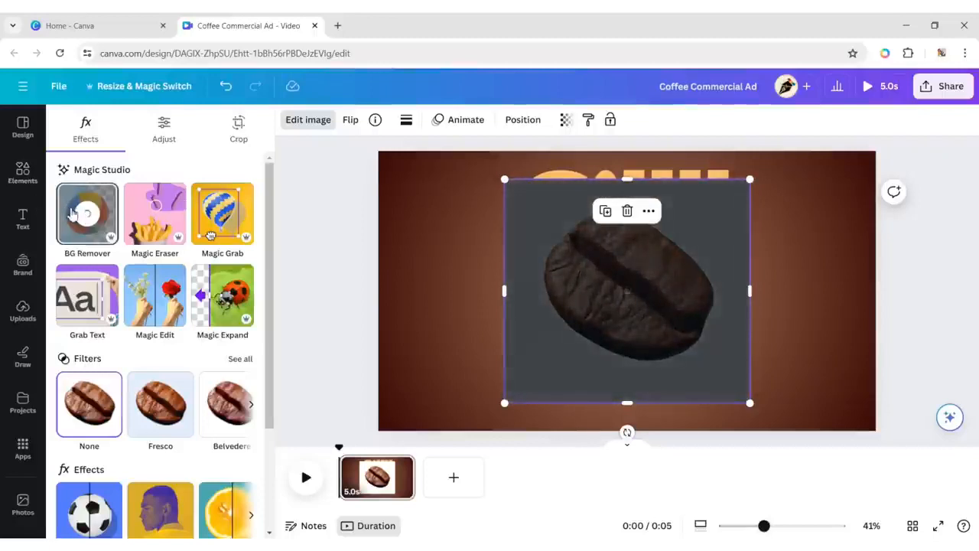
# Add the dripping coffee bean photo from the "coffee seed" photo results and remove its background.
pyautogui.click(23, 173)
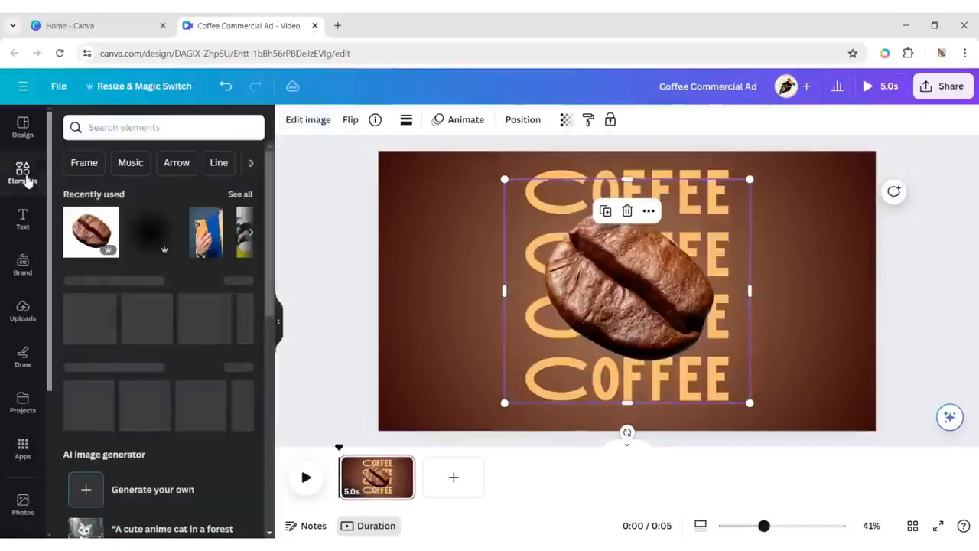
pyautogui.click(137, 127)
pyautogui.click(111, 186)
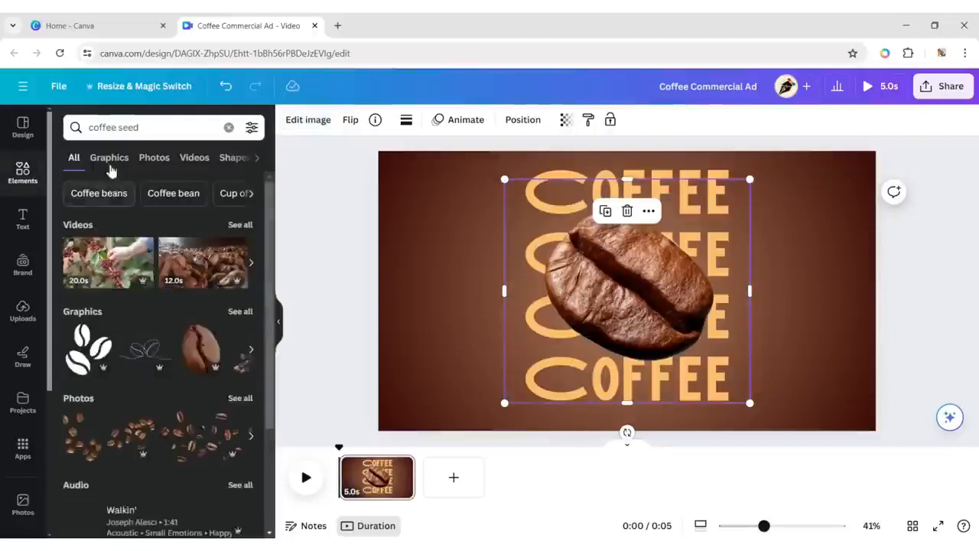
pyautogui.click(110, 159)
pyautogui.click(154, 158)
pyautogui.click(226, 403)
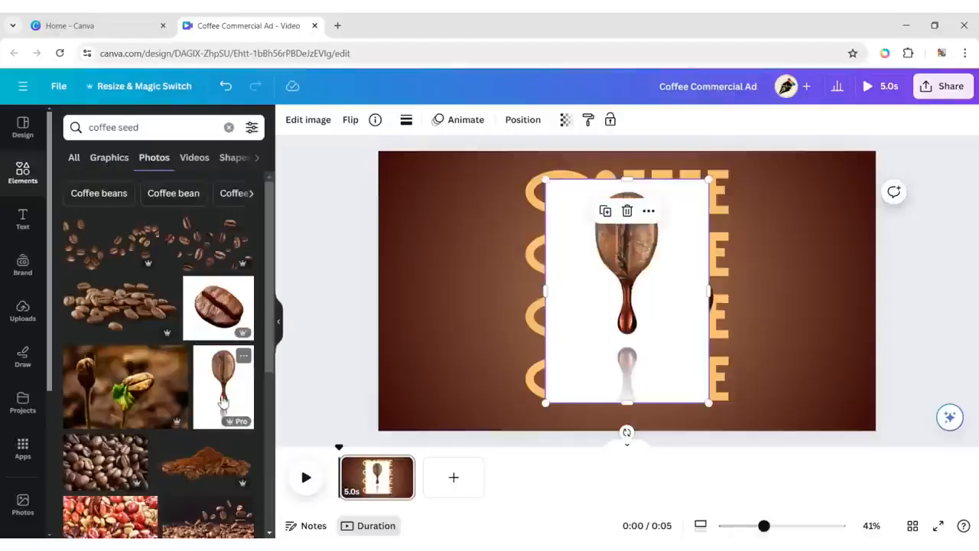
pyautogui.click(323, 123)
pyautogui.click(71, 218)
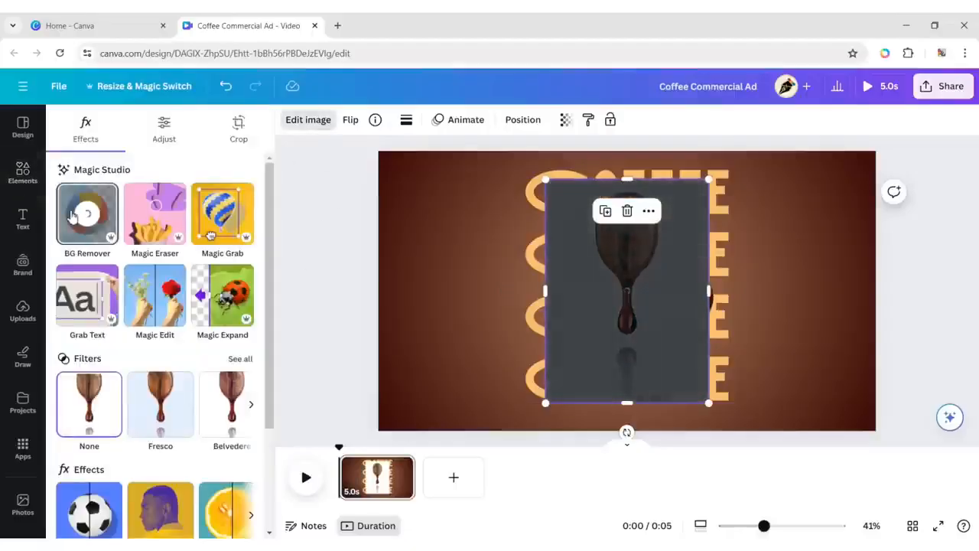
# Search the element photos for "nut" and add the single whole hazelnut picture to the page.
pyautogui.click(24, 172)
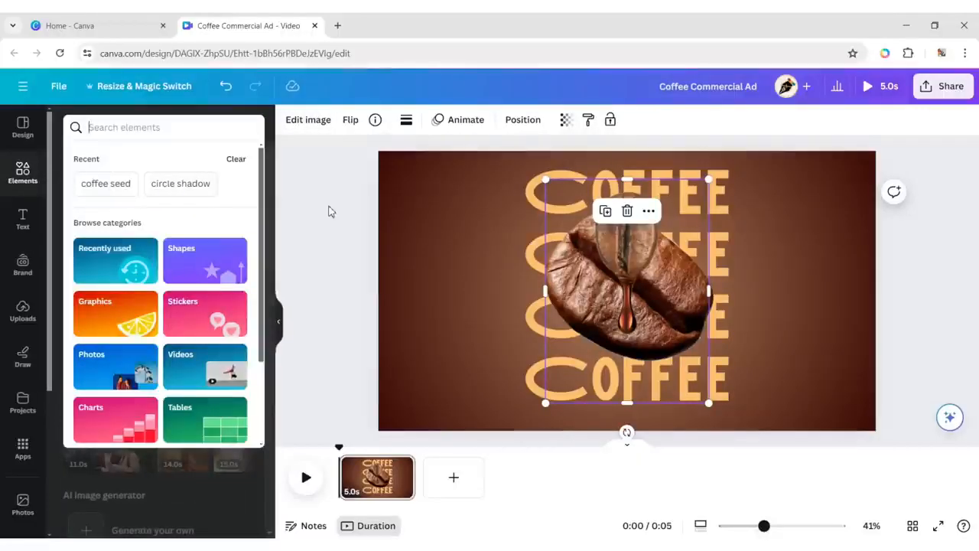
pyautogui.write('nut')
pyautogui.press('Return')
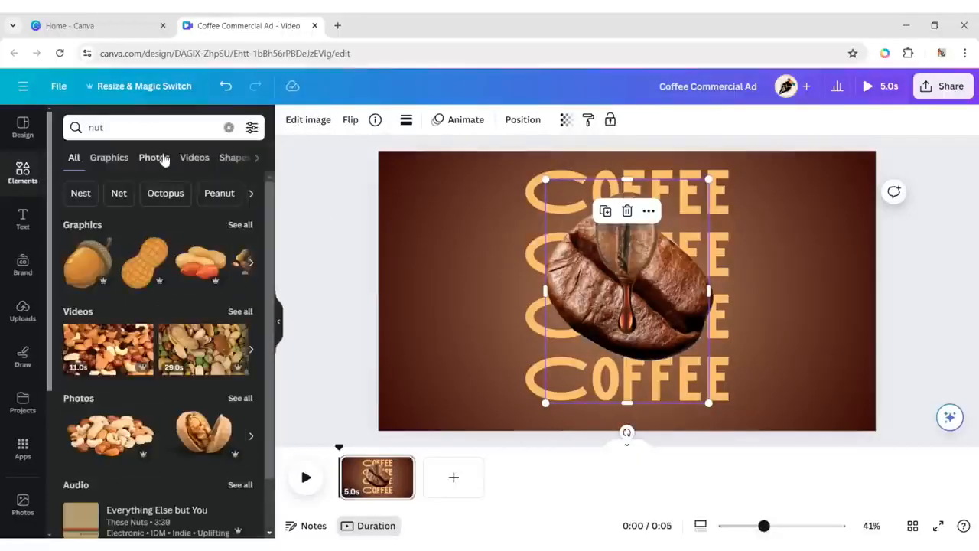
pyautogui.click(153, 157)
pyautogui.scroll(-2, 260, 310)
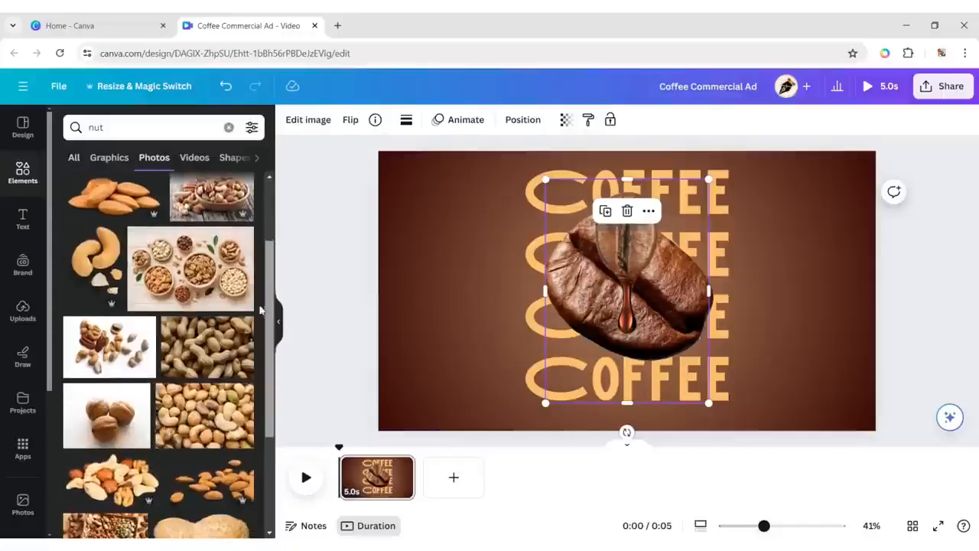
pyautogui.scroll(-10, 260, 309)
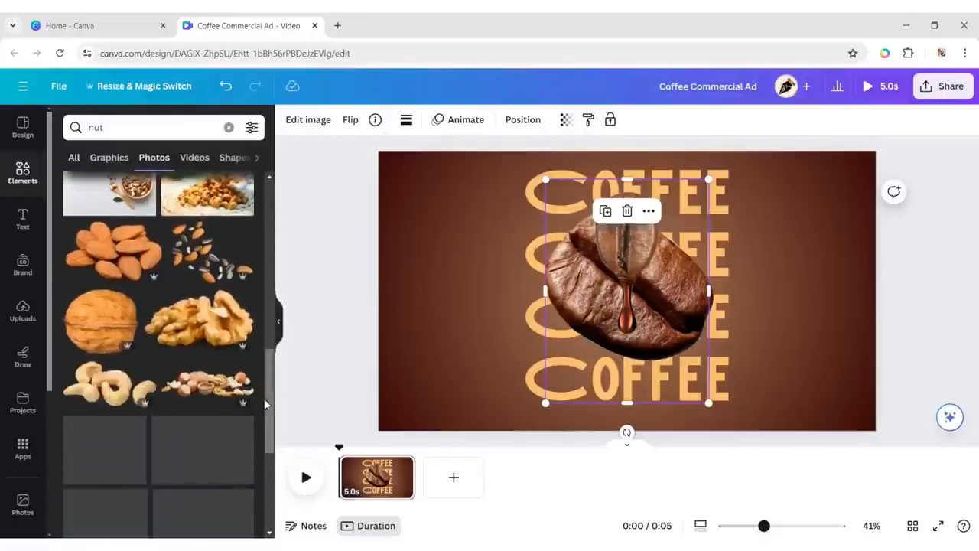
pyautogui.scroll(-2, 260, 382)
pyautogui.click(111, 344)
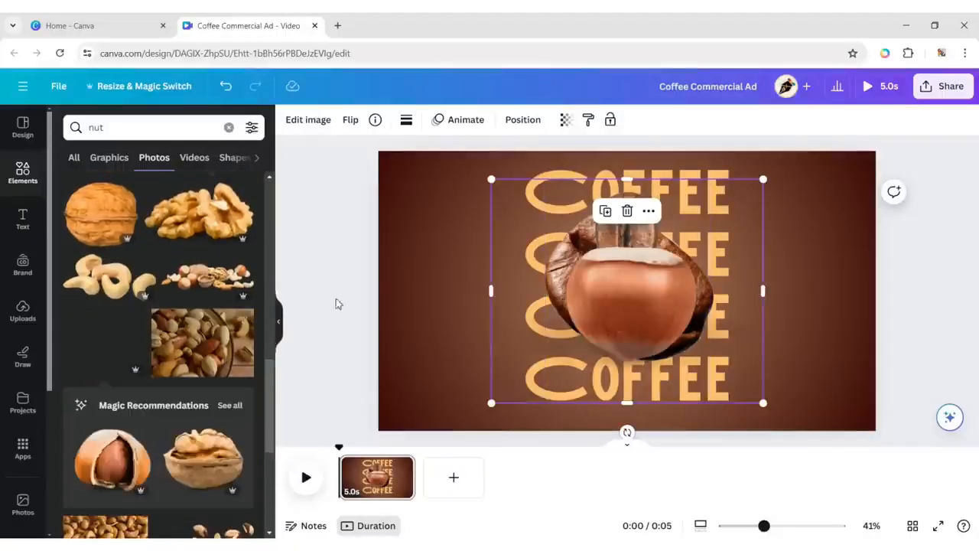
# Search the element photos for "choco chips" and add the picture of three floating chocolate chips to the page.
pyautogui.click(228, 128)
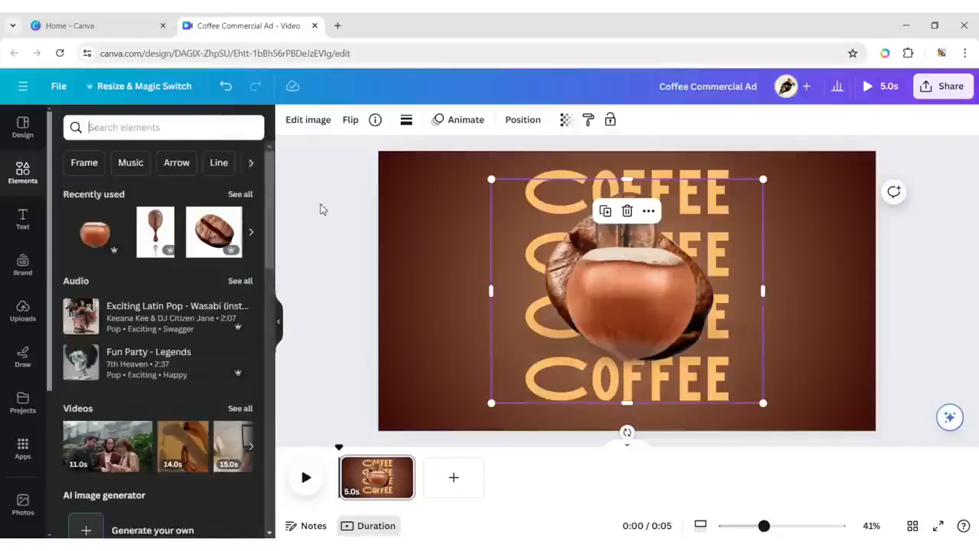
pyautogui.write('choco ch')
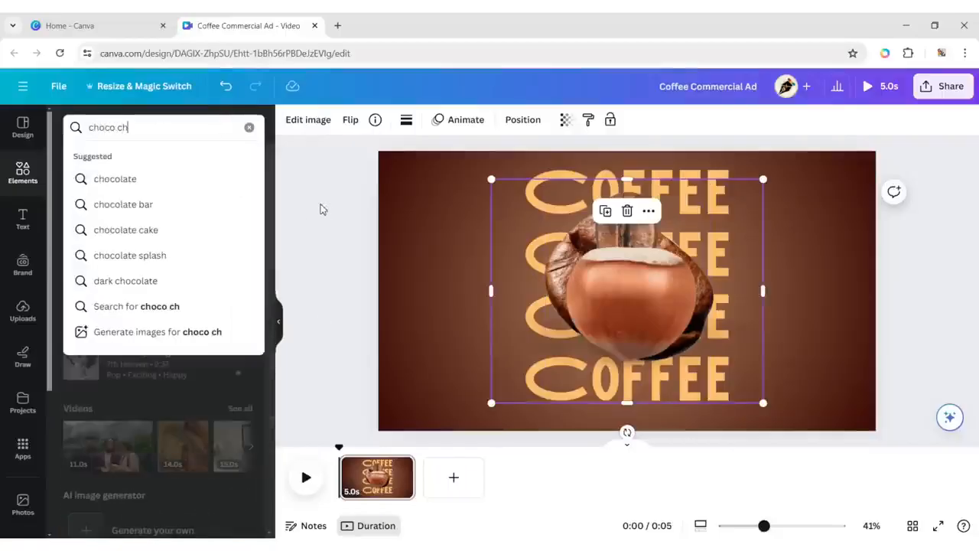
pyautogui.write('ips')
pyautogui.press('Return')
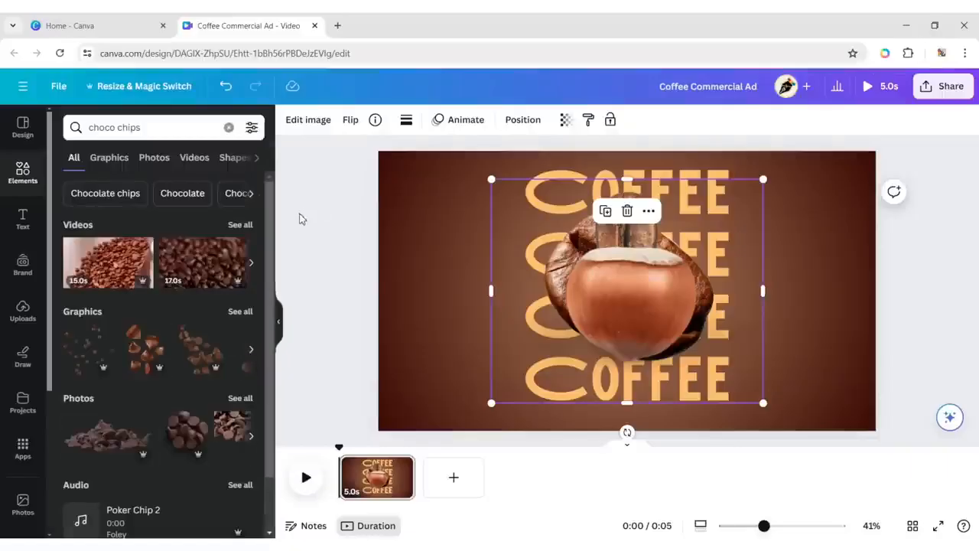
pyautogui.click(155, 159)
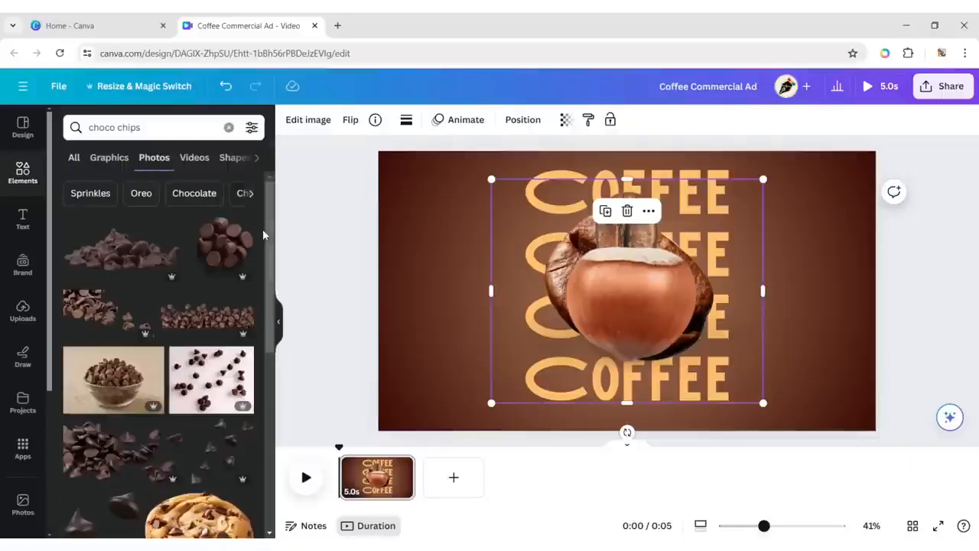
pyautogui.scroll(-5, 263, 235)
pyautogui.click(98, 360)
pyautogui.click(276, 323)
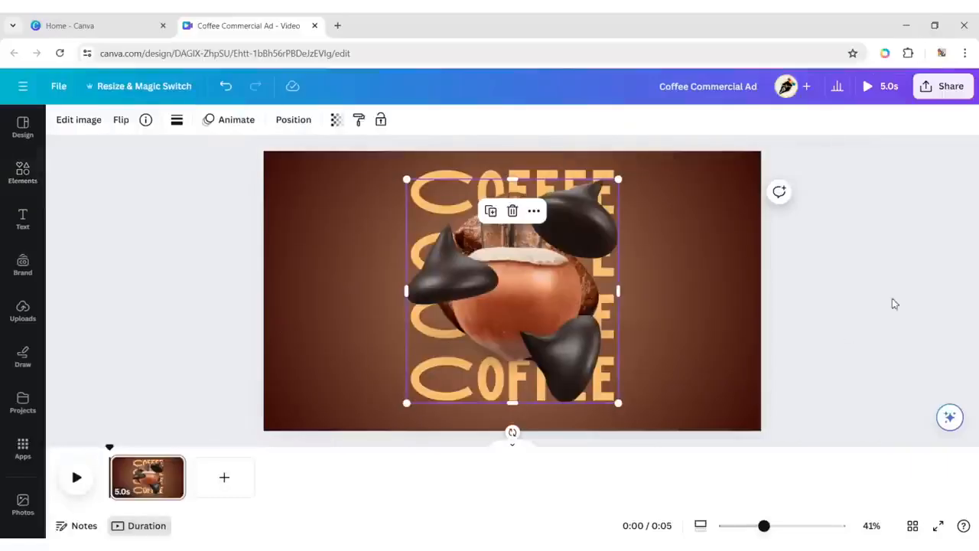
# Shrink the chocolate chips and hazelnut pictures, placing the chips at the page's upper left and the hazelnut at its lower right.
pyautogui.moveTo(619, 181); pyautogui.dragTo(530, 274)
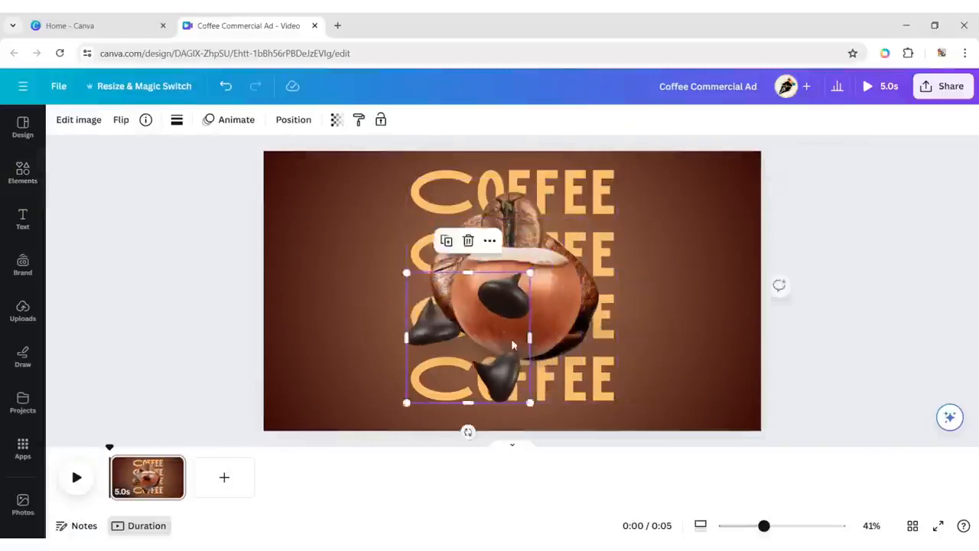
pyautogui.moveTo(505, 345); pyautogui.dragTo(387, 255)
pyautogui.moveTo(492, 277); pyautogui.dragTo(604, 265)
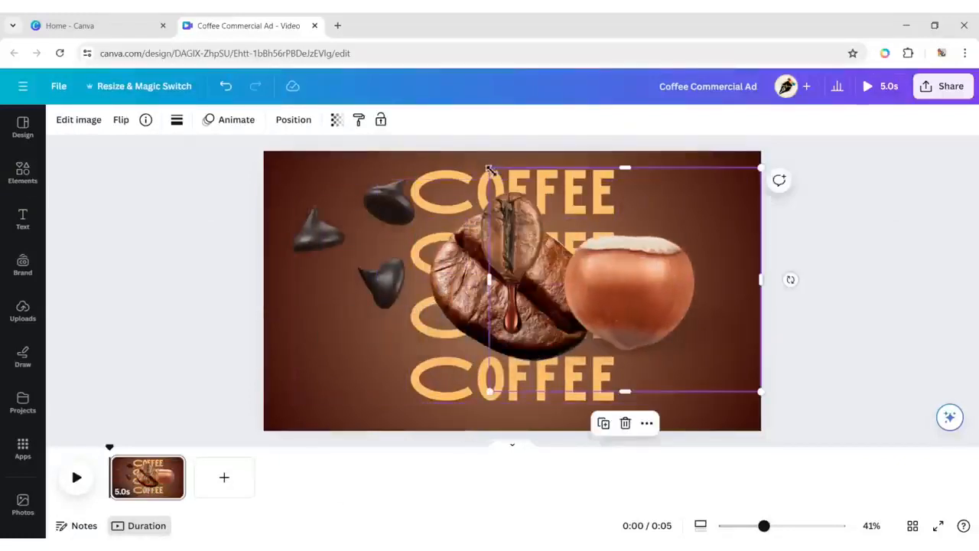
pyautogui.moveTo(490, 169); pyautogui.dragTo(670, 277)
# Shrink the dripping bean picture, crop off its lower part, and move it to the page's upper right beside the headings.
pyautogui.click(511, 235)
pyautogui.moveTo(431, 179); pyautogui.dragTo(491, 313)
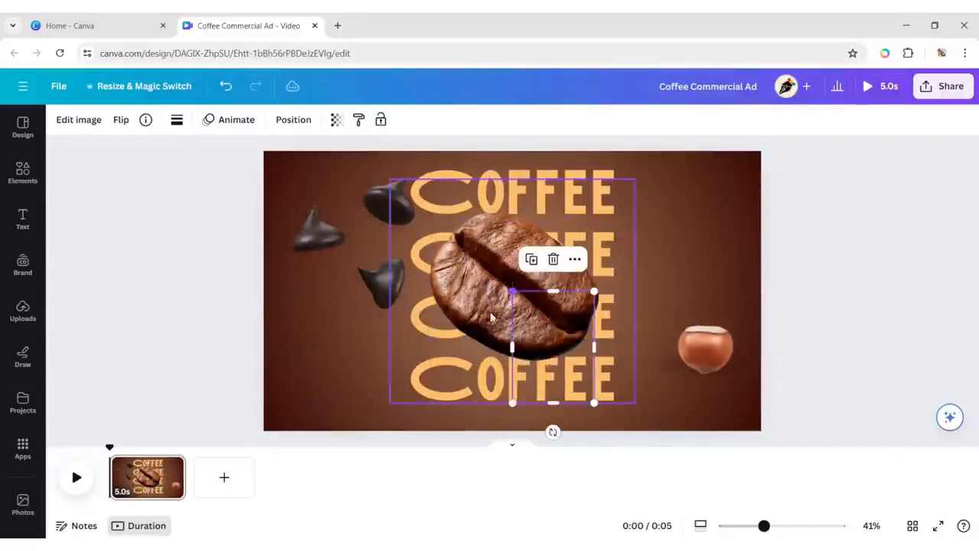
pyautogui.moveTo(554, 402); pyautogui.dragTo(554, 375)
pyautogui.moveTo(555, 330); pyautogui.dragTo(678, 236)
# Shrink the large coffee bean and place it at the page's right side, just above the hazelnut.
pyautogui.click(521, 249)
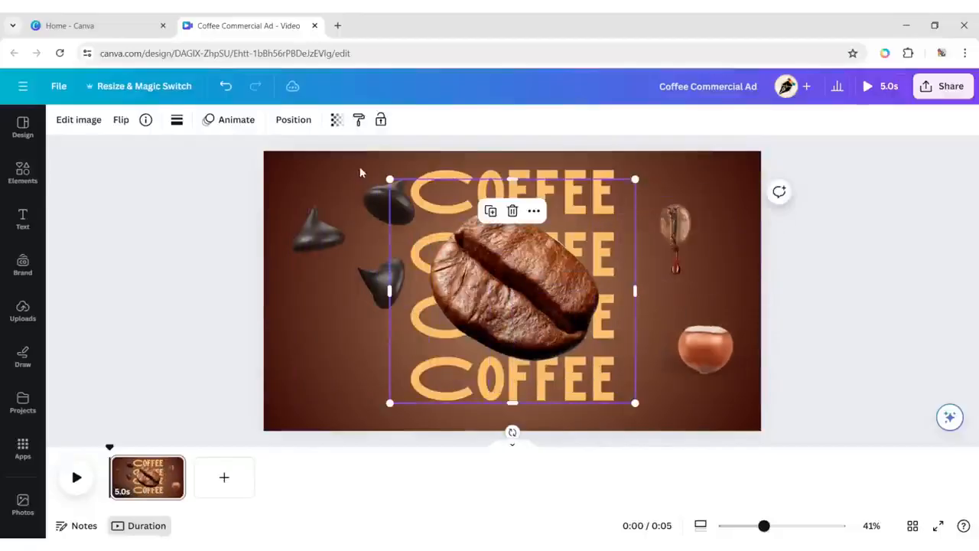
pyautogui.moveTo(390, 179); pyautogui.dragTo(559, 332)
pyautogui.moveTo(600, 367); pyautogui.dragTo(740, 310)
# Duplicate the three-chip chocolate picture twice and place the copies over the upper and lower halves of the coffee cup.
pyautogui.click(342, 273)
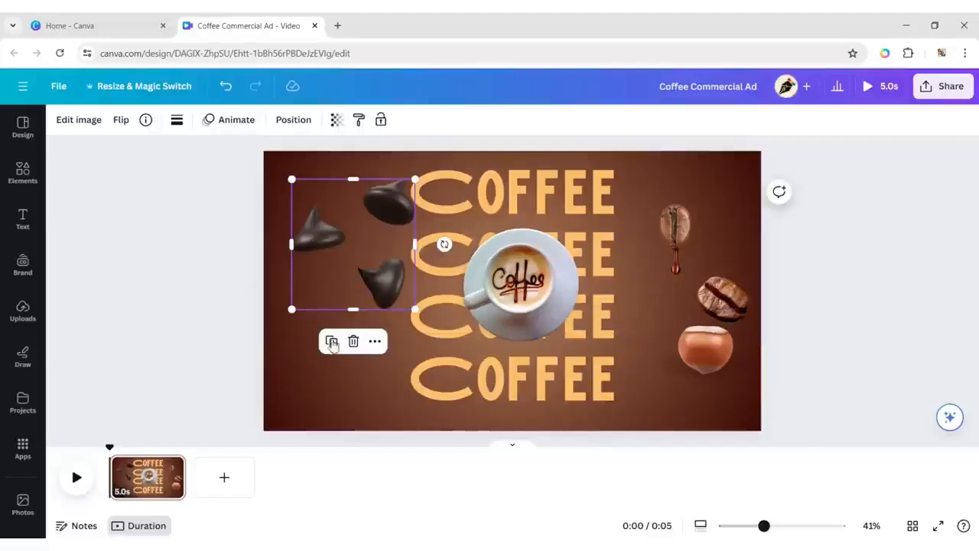
pyautogui.click(332, 343)
pyautogui.moveTo(347, 245); pyautogui.dragTo(531, 238)
pyautogui.click(371, 248)
pyautogui.click(331, 341)
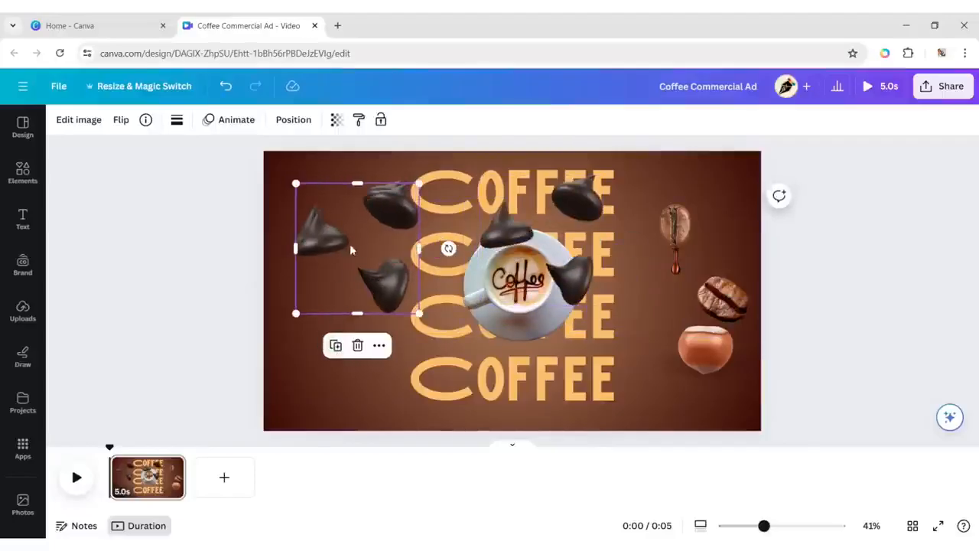
pyautogui.moveTo(349, 248); pyautogui.dragTo(526, 347)
# Crop the original chocolate chips picture at the page's upper left so that only its left chip remains.
pyautogui.click(325, 241)
pyautogui.moveTo(419, 249); pyautogui.dragTo(358, 244)
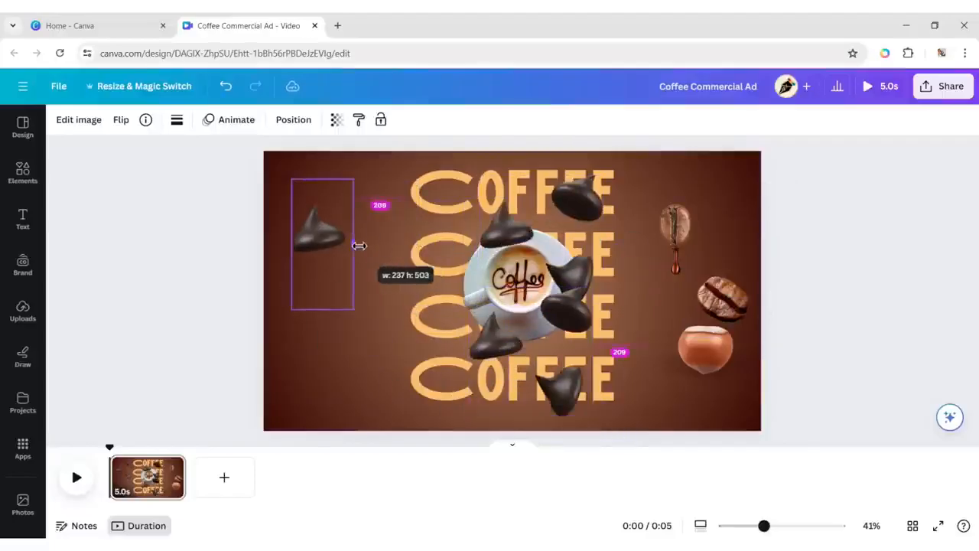
pyautogui.moveTo(322, 309); pyautogui.dragTo(322, 266)
pyautogui.moveTo(322, 179); pyautogui.dragTo(322, 203)
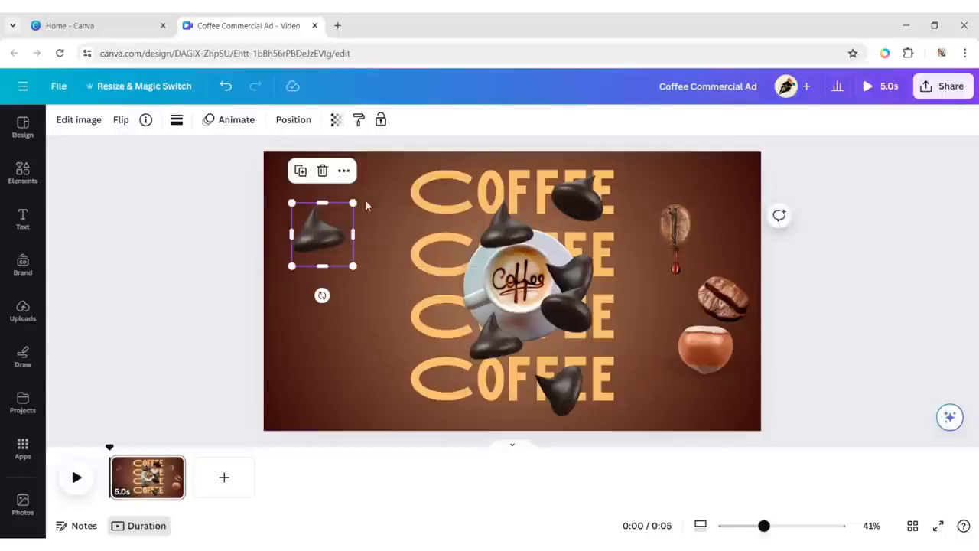
pyautogui.click(355, 295)
# Crop one copy to its top chip and the other to its bottom chip, and place both near the first chip.
pyautogui.click(506, 232)
pyautogui.moveTo(481, 240); pyautogui.dragTo(544, 240)
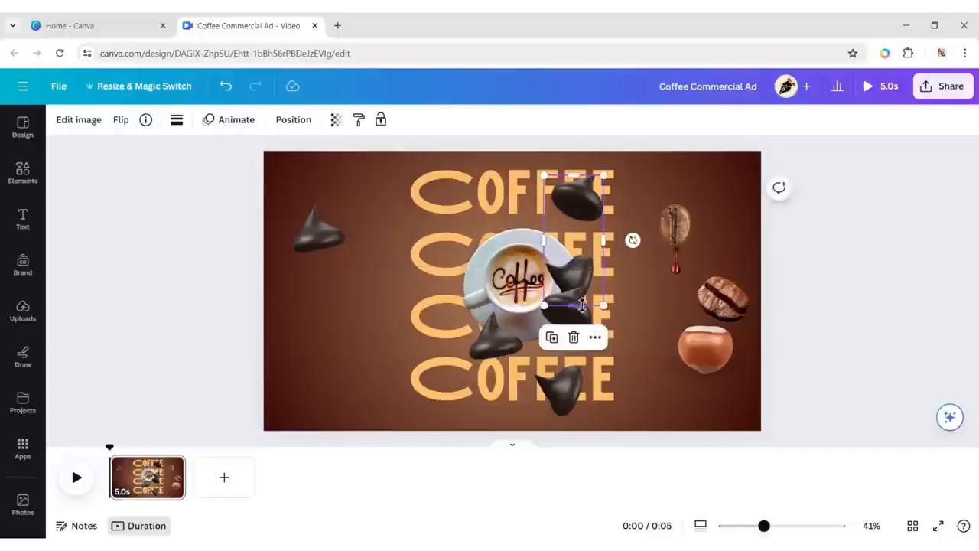
pyautogui.moveTo(582, 304); pyautogui.dragTo(578, 231)
pyautogui.click(539, 330)
pyautogui.moveTo(469, 352); pyautogui.dragTo(537, 352)
pyautogui.moveTo(563, 289); pyautogui.dragTo(564, 361)
pyautogui.moveTo(563, 388); pyautogui.dragTo(347, 284)
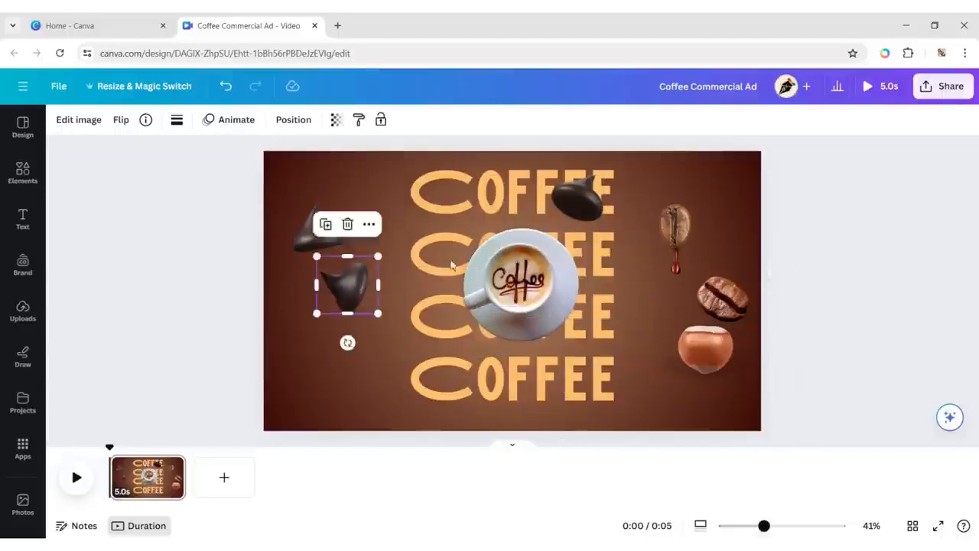
pyautogui.moveTo(578, 195); pyautogui.dragTo(375, 198)
# Shrink the coffee bean and the dripping bean, and move them to the page's upper-left and lower-left areas.
pyautogui.click(703, 348)
pyautogui.moveTo(721, 292); pyautogui.dragTo(327, 168)
pyautogui.moveTo(370, 215); pyautogui.dragTo(348, 197)
pyautogui.click(676, 228)
pyautogui.moveTo(717, 199); pyautogui.dragTo(694, 222)
pyautogui.moveTo(663, 249); pyautogui.dragTo(330, 361)
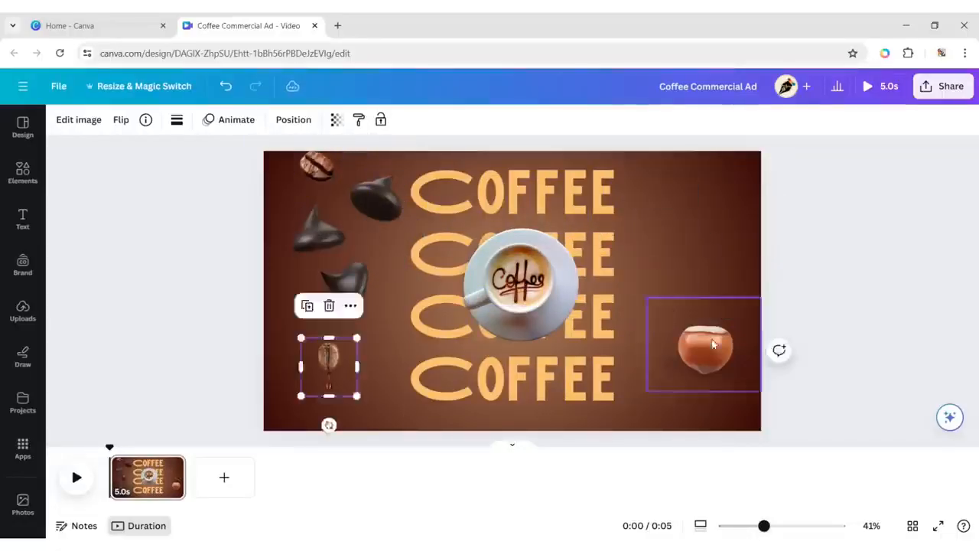
# Shrink the hazelnut and the three single chocolate chips, and move the hazelnut to the page's left side.
pyautogui.moveTo(646, 297); pyautogui.dragTo(699, 340)
pyautogui.moveTo(730, 365); pyautogui.dragTo(297, 291)
pyautogui.moveTo(349, 203); pyautogui.dragTo(326, 229)
pyautogui.moveTo(403, 174); pyautogui.dragTo(377, 198)
pyautogui.moveTo(379, 254); pyautogui.dragTo(356, 277)
# Spread the chips, hazelnut and beans over the area left of the headings, with the coffee bean overlapping the top edge.
pyautogui.moveTo(339, 296); pyautogui.dragTo(381, 273)
pyautogui.moveTo(317, 165); pyautogui.dragTo(310, 161)
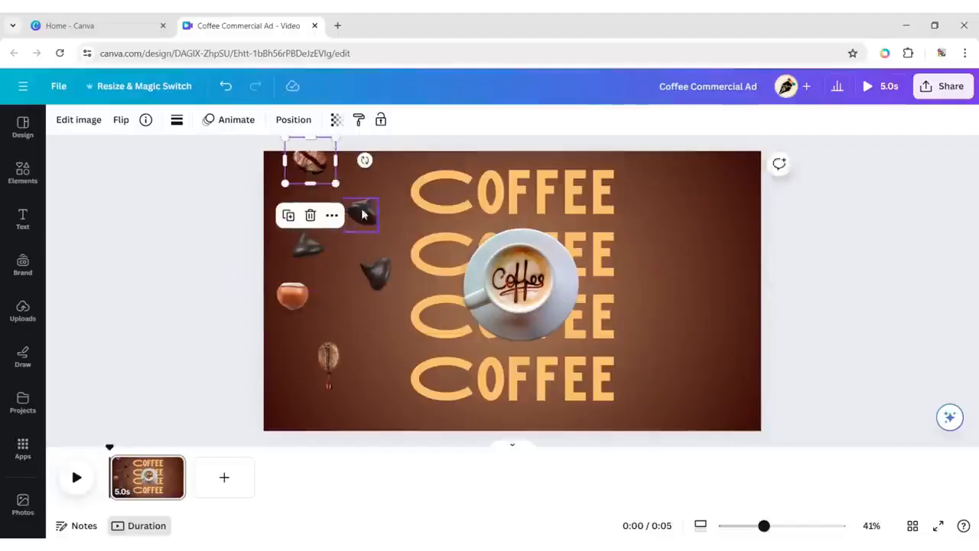
pyautogui.moveTo(364, 213); pyautogui.dragTo(296, 212)
pyautogui.moveTo(293, 296); pyautogui.dragTo(334, 319)
pyautogui.moveTo(330, 354); pyautogui.dragTo(299, 356)
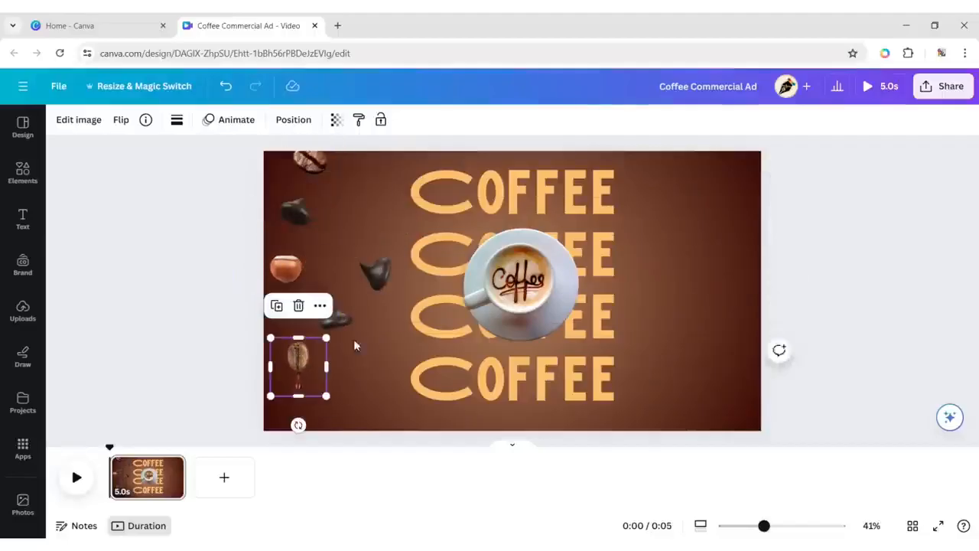
# Add coffee bean copies at the bottom edge and beside the headings, and move the middle chip to the page's right side.
pyautogui.click(309, 166)
pyautogui.moveTo(308, 166); pyautogui.dragTo(344, 422)
pyautogui.click(370, 274)
pyautogui.moveTo(370, 274); pyautogui.dragTo(684, 318)
pyautogui.click(309, 165)
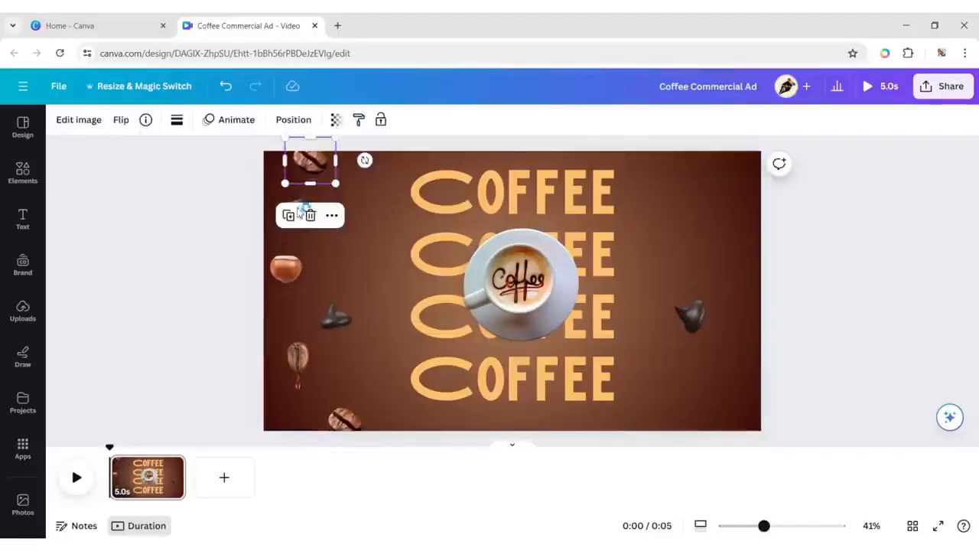
pyautogui.moveTo(309, 164); pyautogui.dragTo(382, 278)
# Shift the top coffee bean and the two chips left of the headings slightly to the right.
pyautogui.click(336, 319)
pyautogui.moveTo(336, 319); pyautogui.dragTo(343, 327)
pyautogui.moveTo(310, 163); pyautogui.dragTo(342, 160)
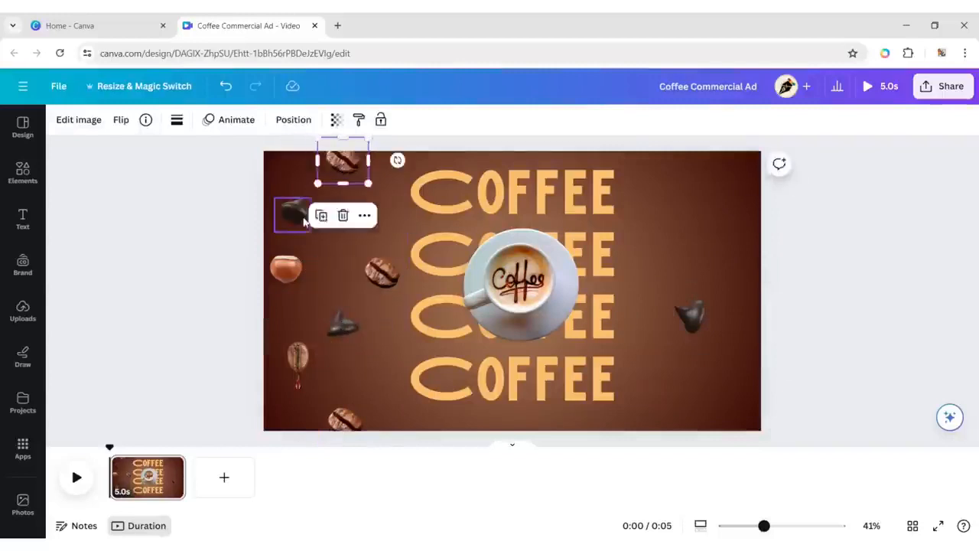
pyautogui.moveTo(296, 212); pyautogui.dragTo(311, 214)
pyautogui.click(846, 307)
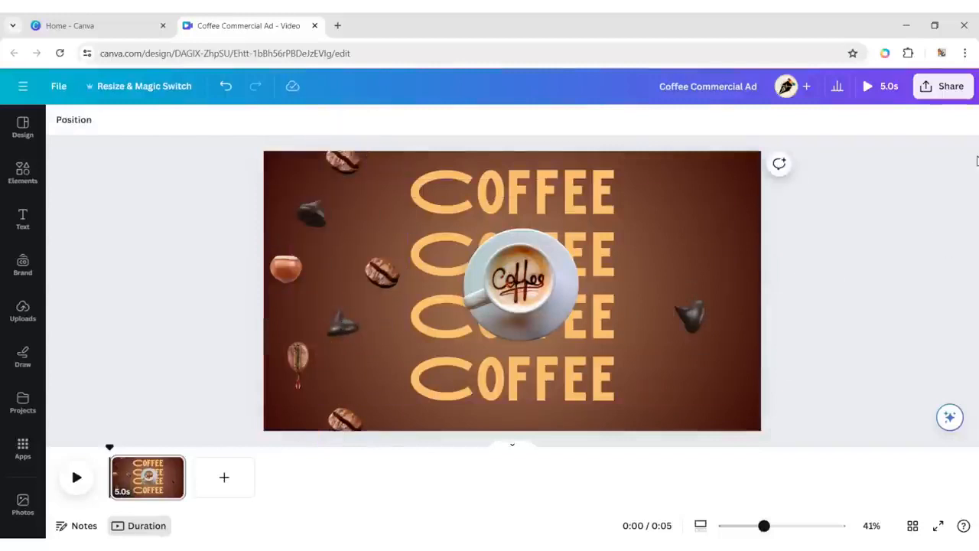
# Add a copy of the top coffee bean at the top edge right of the headings and a chip copy at the upper right.
pyautogui.moveTo(341, 162); pyautogui.dragTo(647, 157)
pyautogui.click(689, 226)
pyautogui.click(343, 161)
pyautogui.click(343, 323)
pyautogui.click(320, 265)
pyautogui.moveTo(350, 331); pyautogui.dragTo(721, 199)
# Duplicate the hazelnut, place the copy right of the headings beside the second line, and tilt it slightly.
pyautogui.click(285, 268)
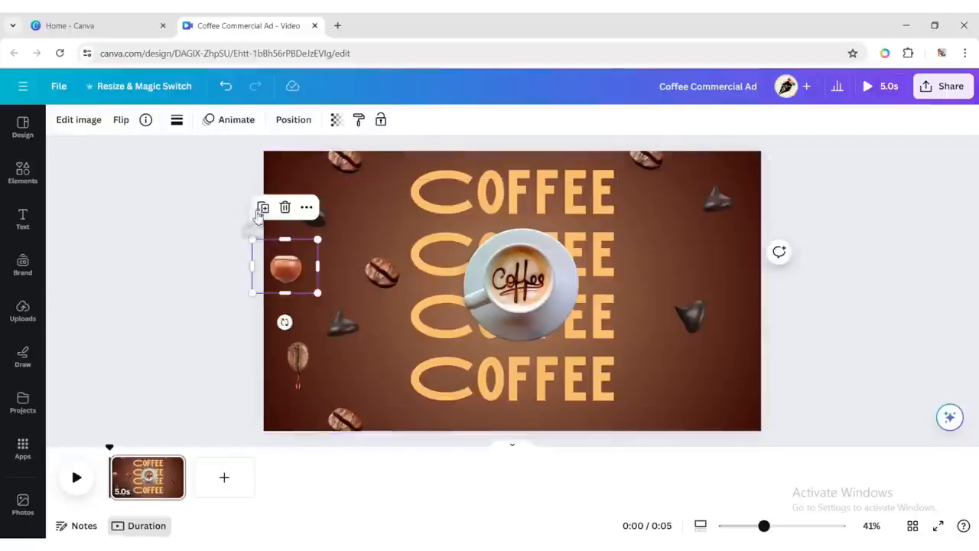
pyautogui.click(261, 209)
pyautogui.moveTo(293, 275); pyautogui.dragTo(662, 246)
pyautogui.moveTo(660, 295); pyautogui.dragTo(639, 292)
pyautogui.moveTo(660, 241); pyautogui.dragTo(656, 241)
pyautogui.click(676, 277)
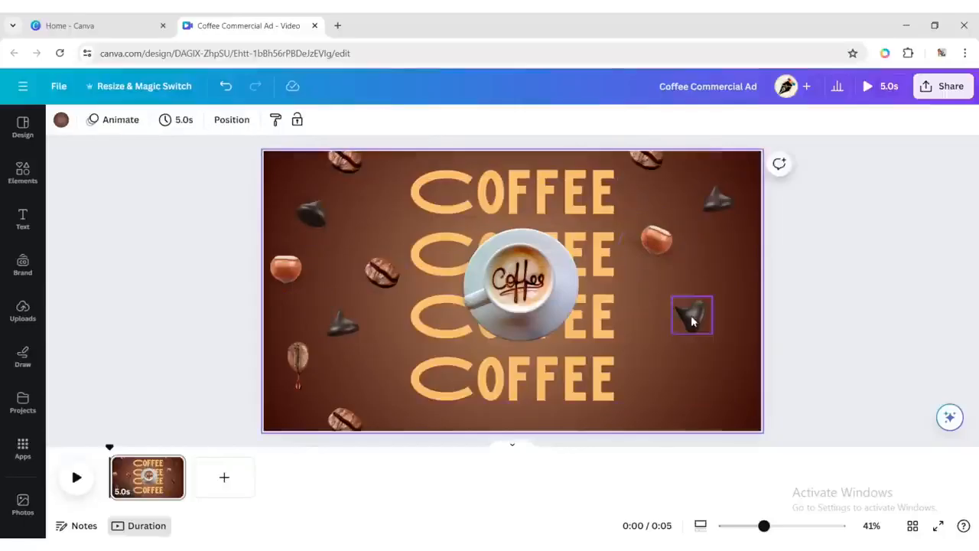
# Nudge the chip on the page's right side and add a coffee bean copy below it, beside the third heading.
pyautogui.moveTo(691, 316); pyautogui.dragTo(685, 312)
pyautogui.click(383, 273)
pyautogui.click(360, 220)
pyautogui.moveTo(386, 277); pyautogui.dragTo(649, 342)
# Add a copy of the dripping bean at the page's lower right and a coffee bean copy near the right edge.
pyautogui.click(302, 360)
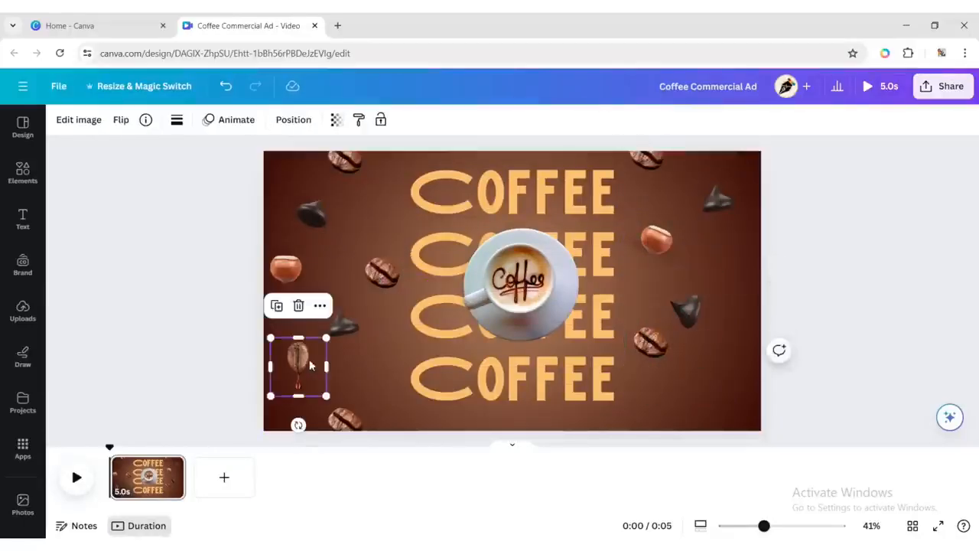
pyautogui.click(277, 306)
pyautogui.moveTo(308, 367); pyautogui.dragTo(718, 386)
pyautogui.click(380, 273)
pyautogui.click(360, 219)
pyautogui.moveTo(387, 279); pyautogui.dragTo(732, 268)
pyautogui.click(855, 293)
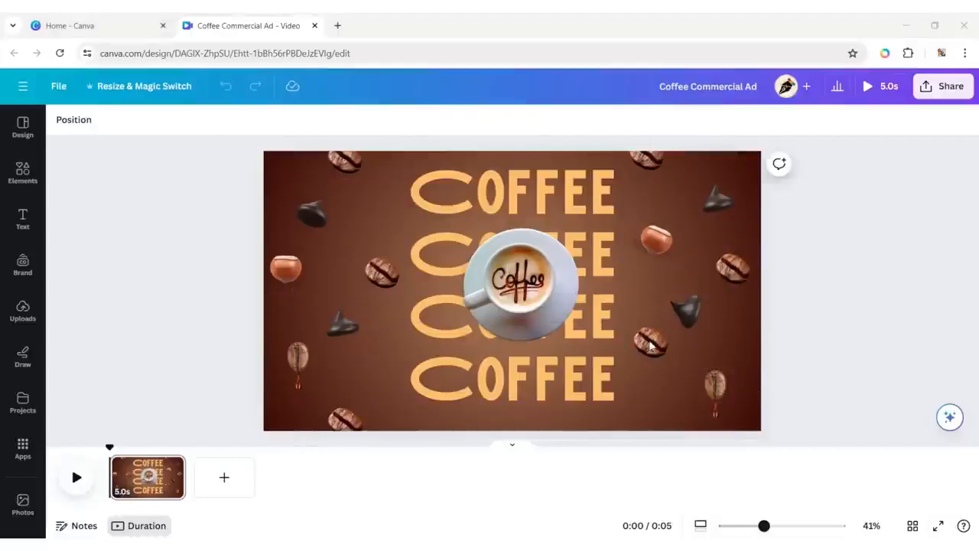
# Duplicate the finished page as a second page of the video.
pyautogui.click(173, 468)
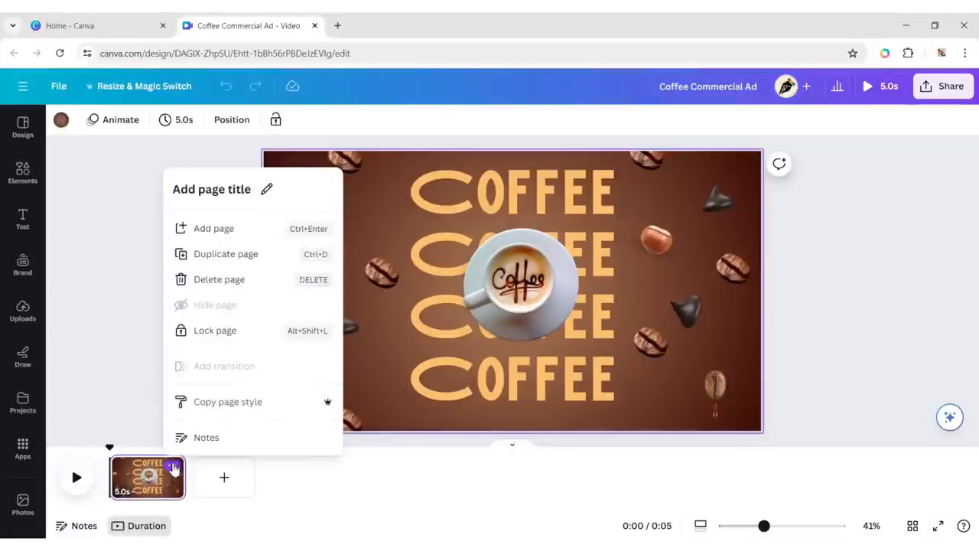
pyautogui.click(208, 258)
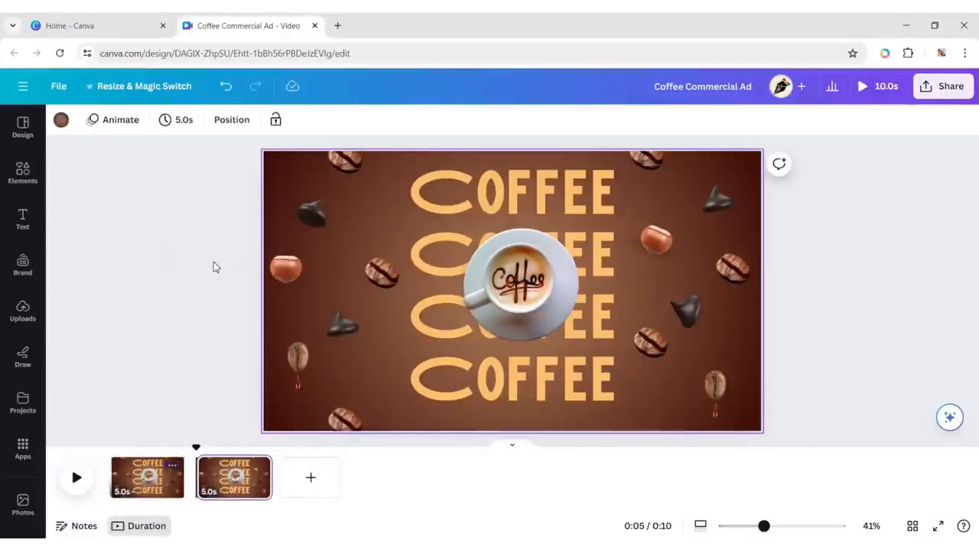
pyautogui.click(859, 277)
# Duplicate the top COFFEE heading, move the copy's layer directly above the original's, and align it over the original.
pyautogui.click(551, 198)
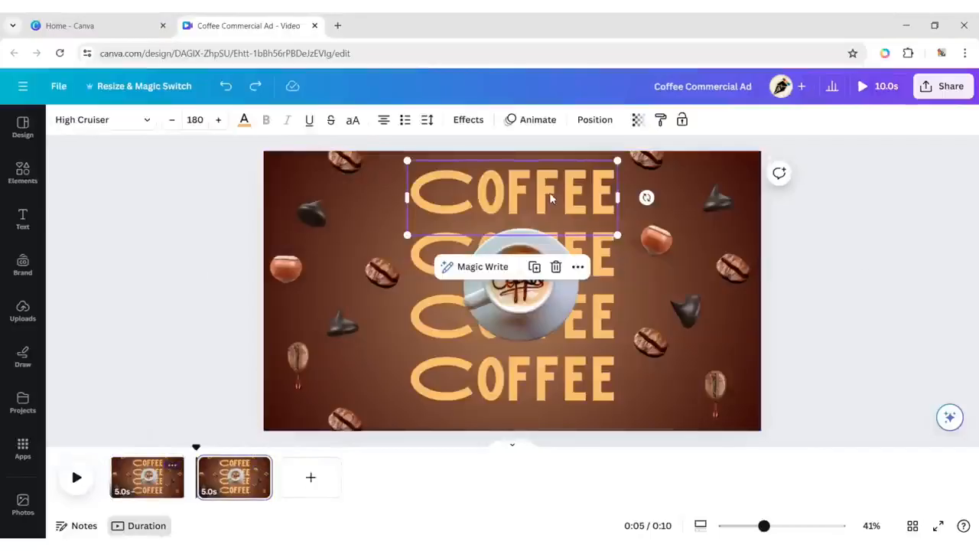
pyautogui.click(592, 122)
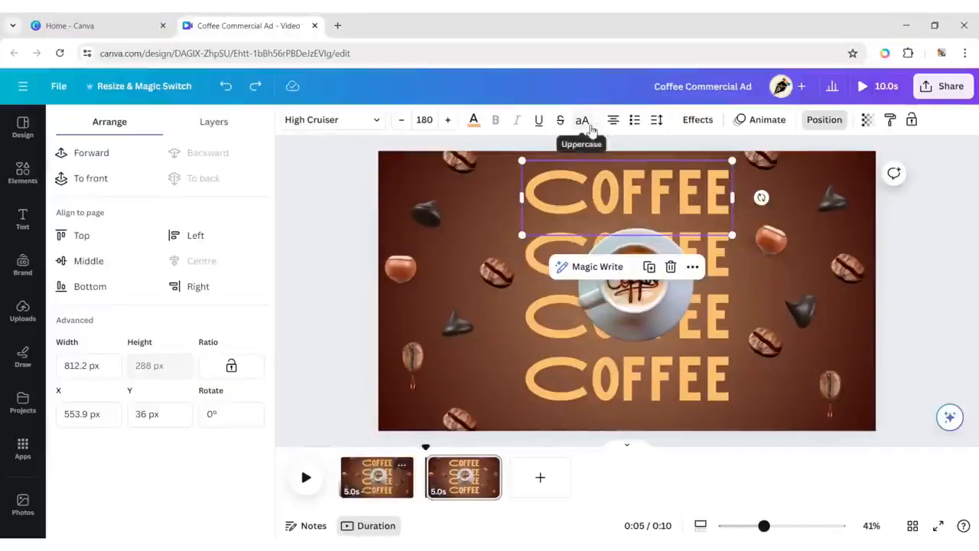
pyautogui.click(212, 126)
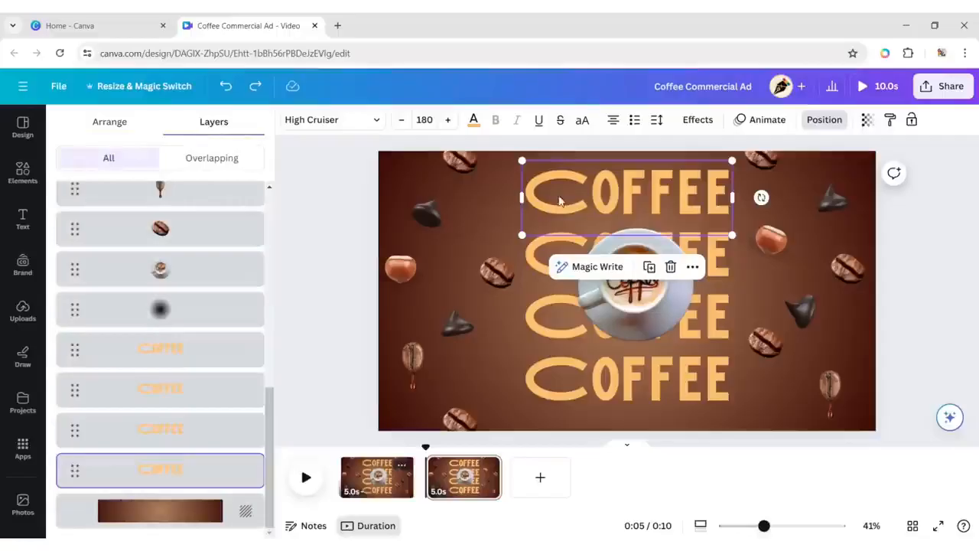
pyautogui.click(649, 267)
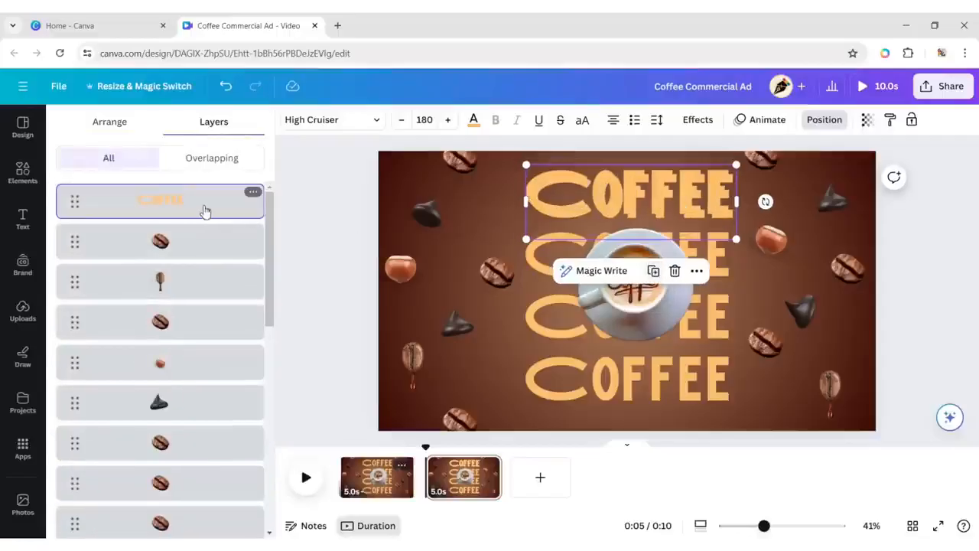
pyautogui.moveTo(205, 211); pyautogui.dragTo(222, 448)
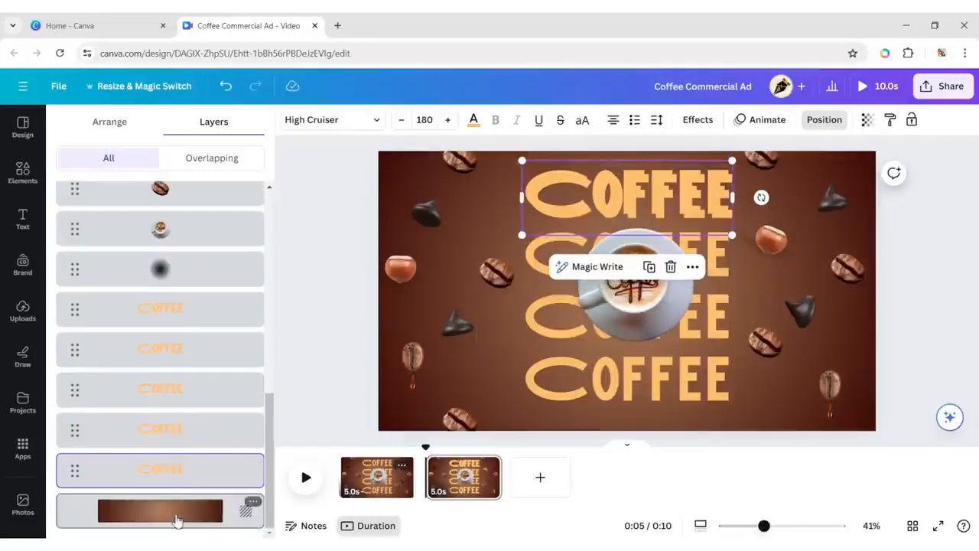
pyautogui.click(183, 440)
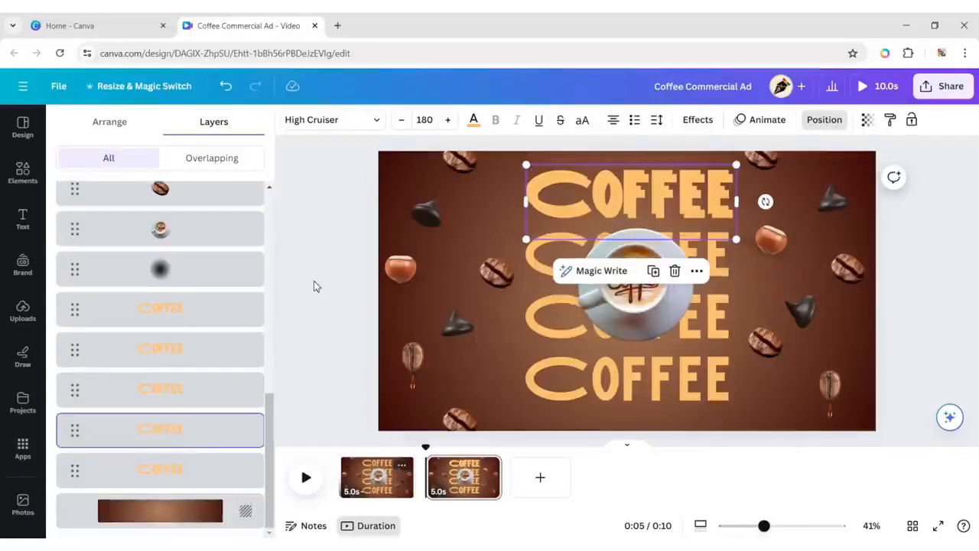
pyautogui.moveTo(620, 201); pyautogui.dragTo(616, 197)
# Make another copy of the top COFFEE heading, stack its layer with the other two, and align it over them.
pyautogui.click(649, 267)
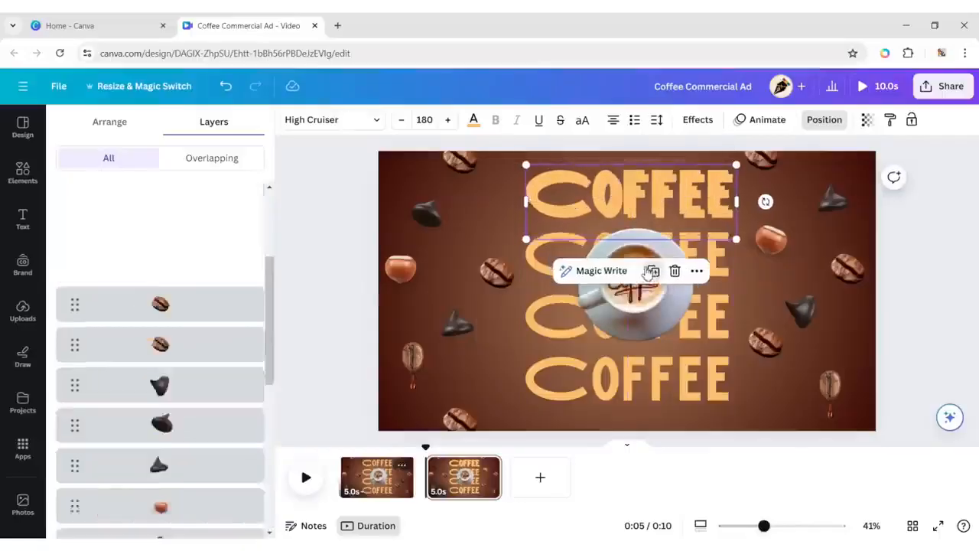
pyautogui.moveTo(154, 202); pyautogui.dragTo(160, 409)
pyautogui.moveTo(594, 200); pyautogui.dragTo(589, 196)
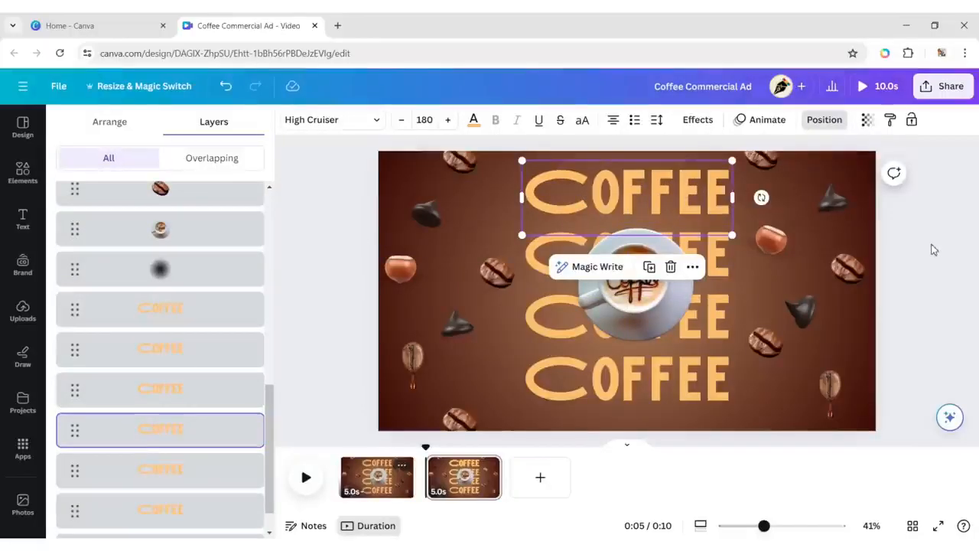
# Show the timing of the three stacked top headings and trim them so they appear one after another.
pyautogui.keyDown('shift'); pyautogui.click(183, 514); pyautogui.keyUp('shift')
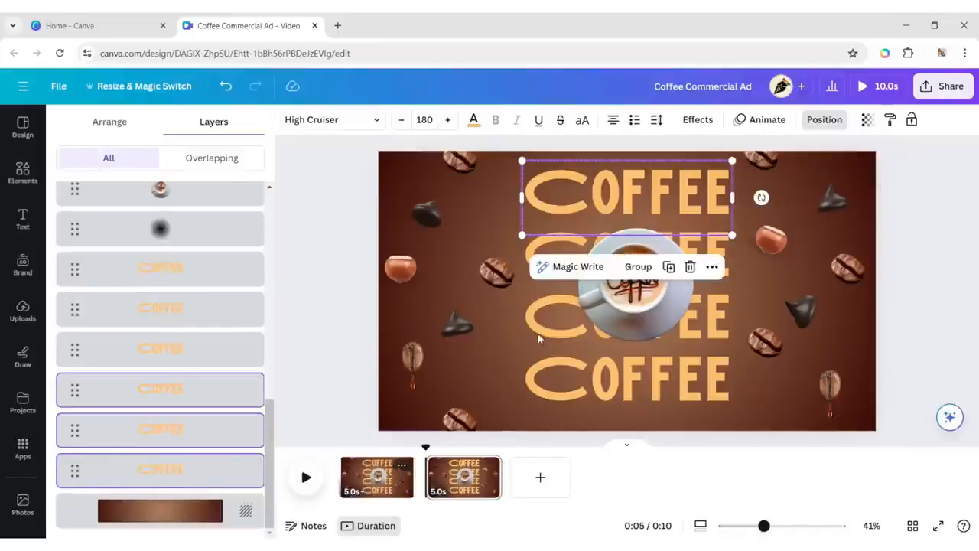
pyautogui.click(711, 267)
pyautogui.click(751, 292)
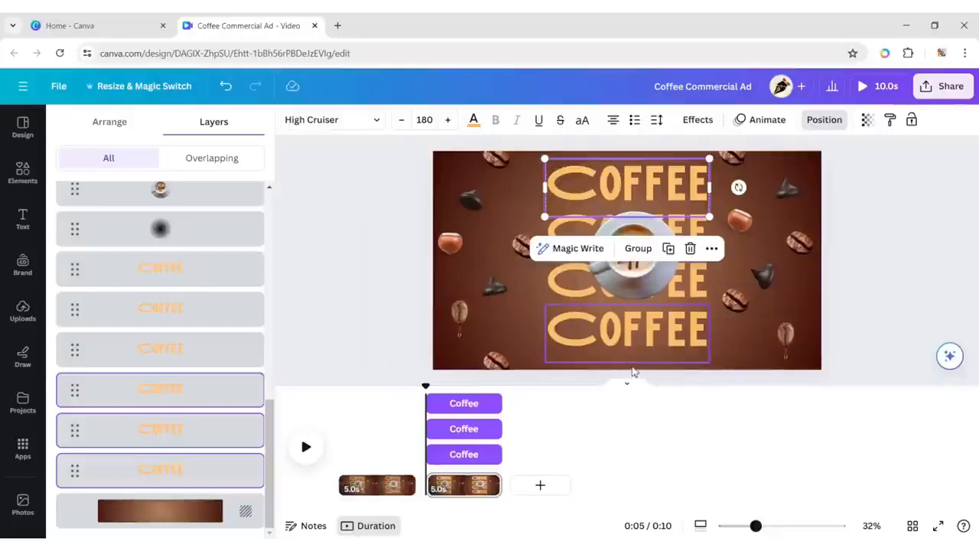
pyautogui.click(172, 394)
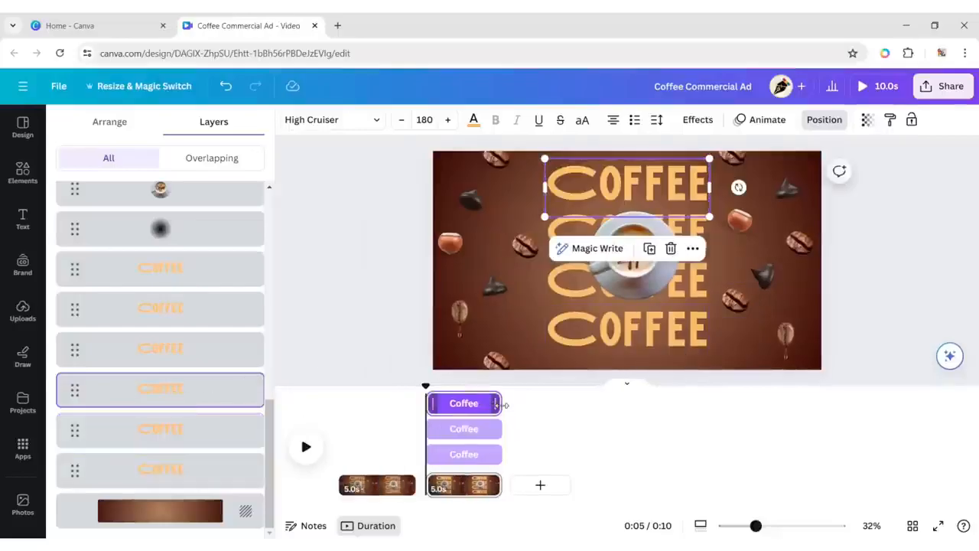
pyautogui.moveTo(500, 403); pyautogui.dragTo(438, 458)
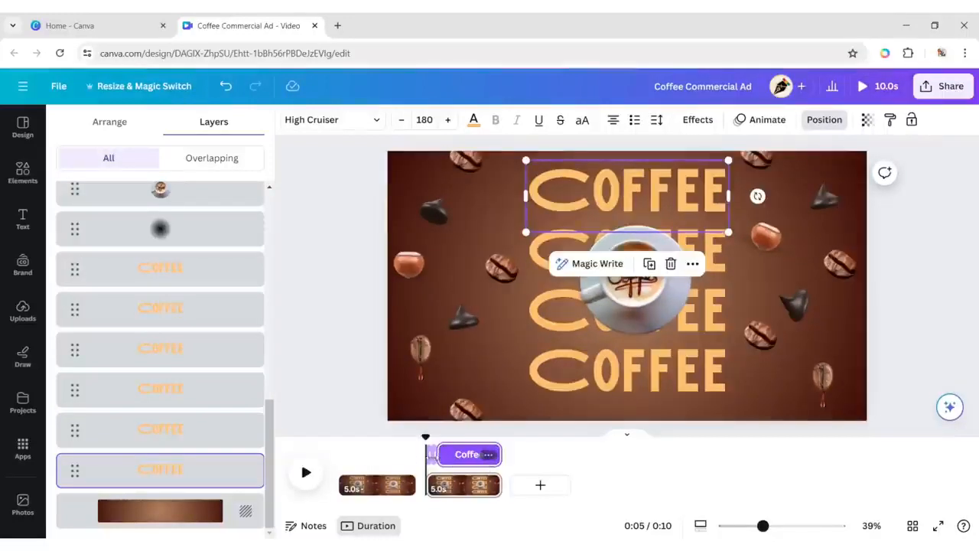
# Apply the Hollow text effect with thickness 50 to the middle layer of the three stacked top headings.
pyautogui.click(189, 435)
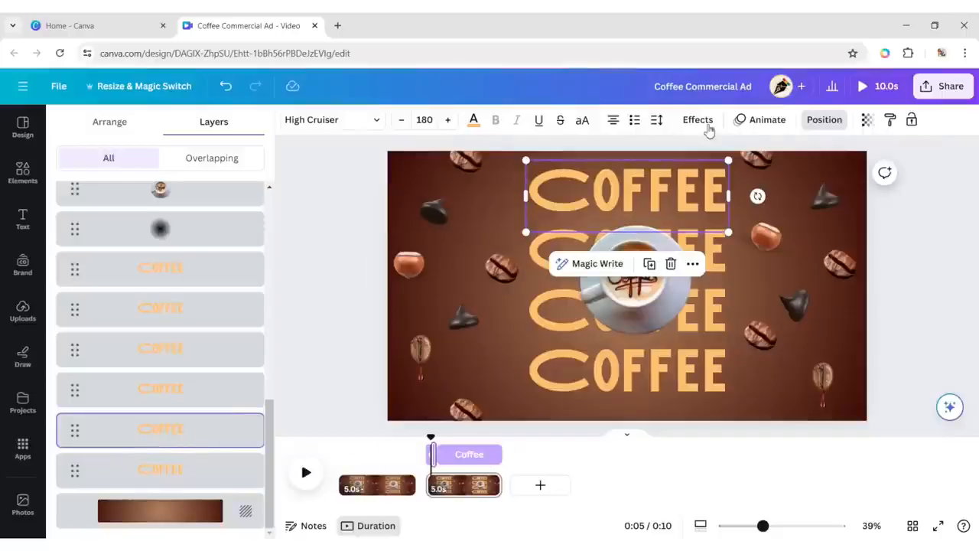
pyautogui.click(707, 122)
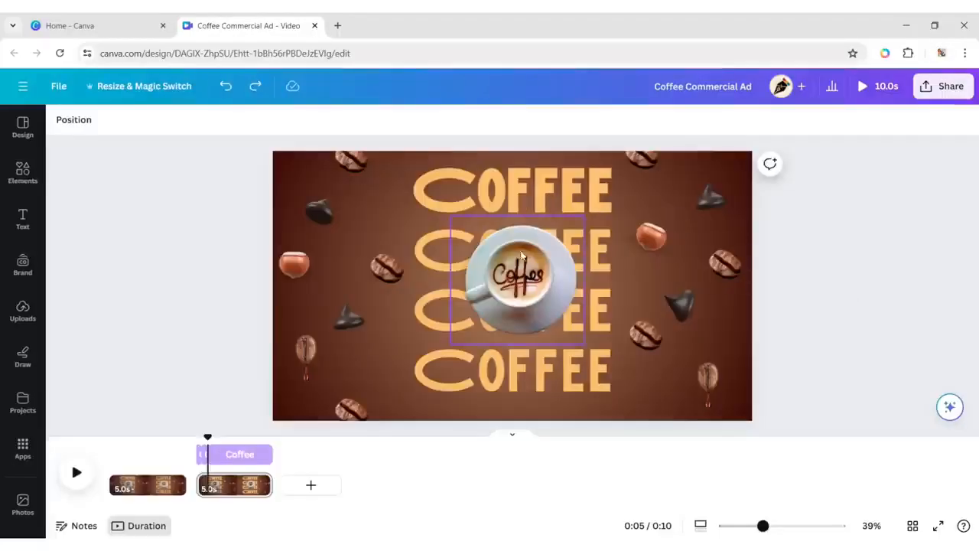
# Make two copies of the second COFFEE heading, align them over the original, and move their layers next to the original's.
pyautogui.click(433, 255)
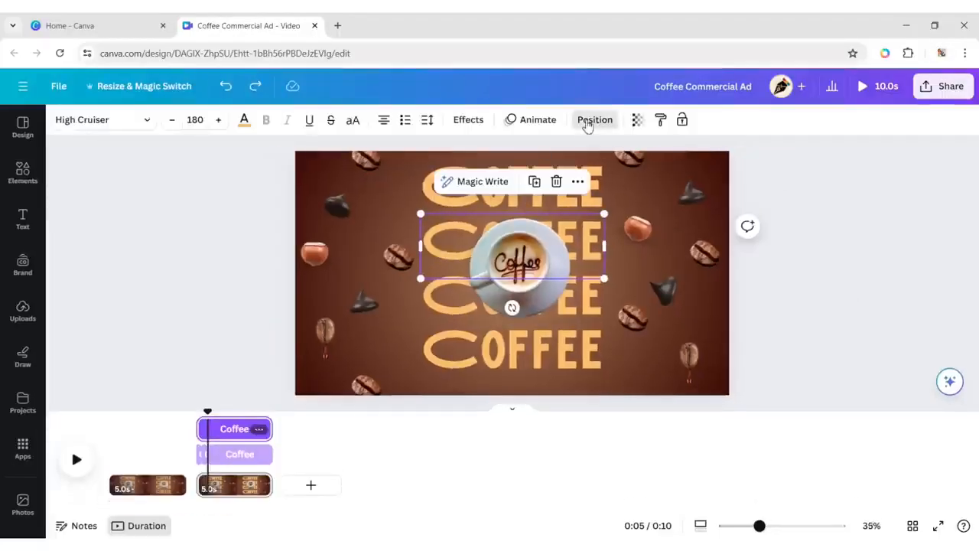
pyautogui.click(594, 120)
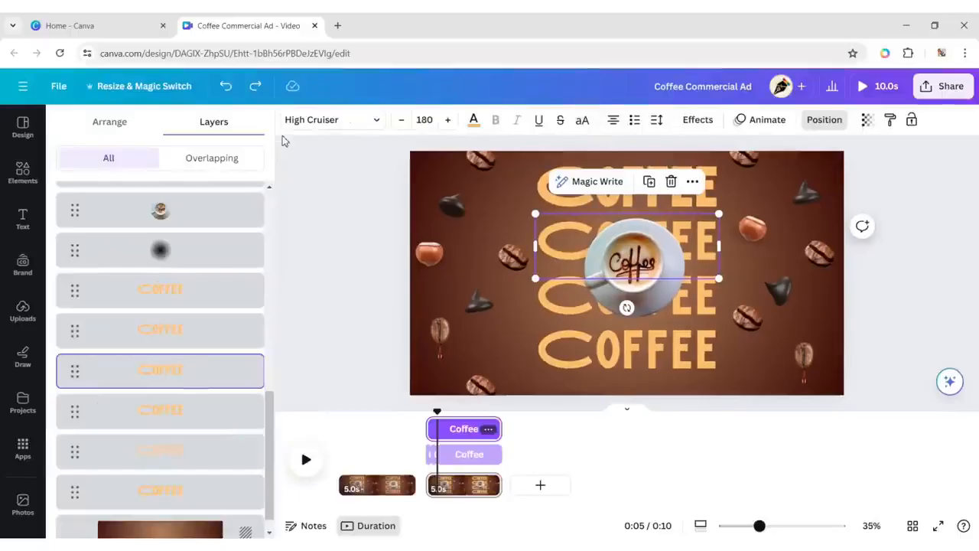
pyautogui.click(650, 183)
pyautogui.moveTo(618, 257); pyautogui.dragTo(616, 249)
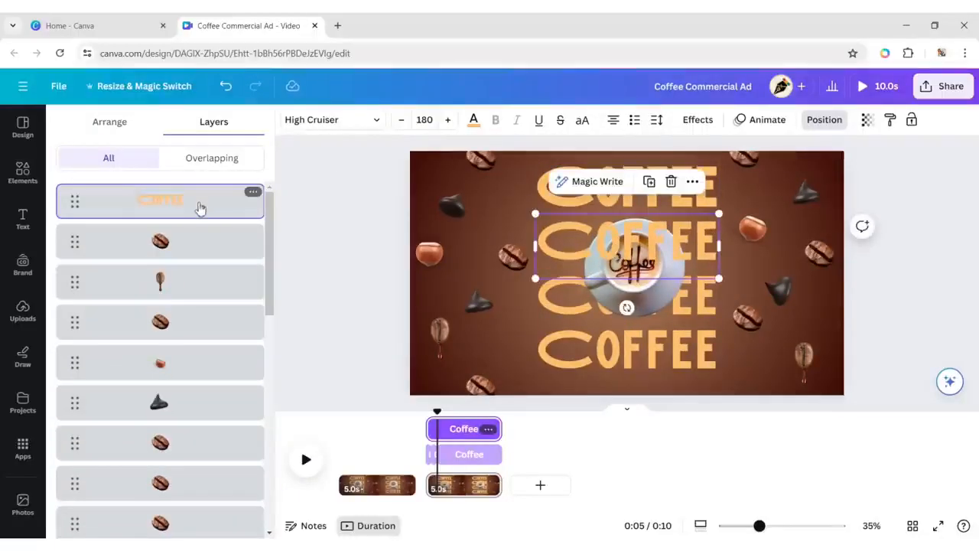
pyautogui.moveTo(200, 208); pyautogui.dragTo(199, 374)
pyautogui.click(653, 185)
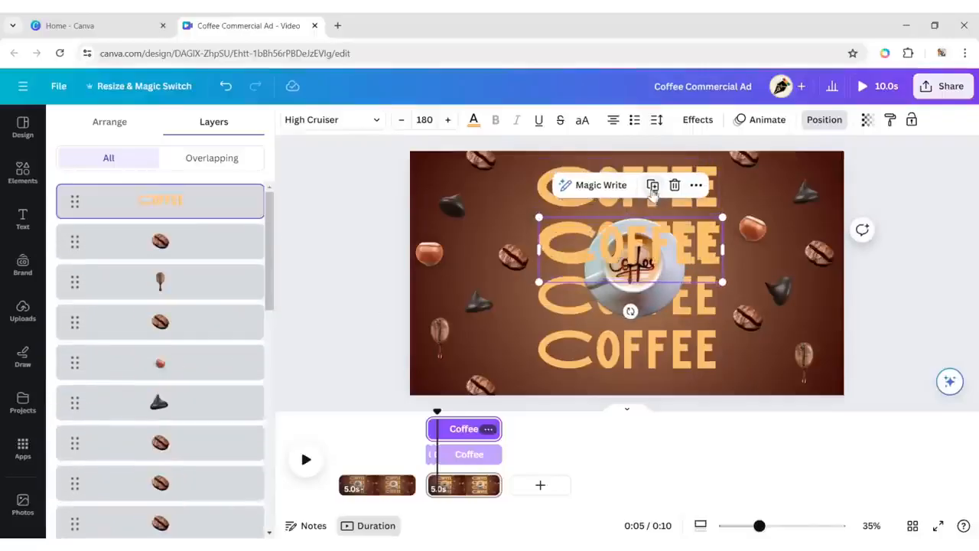
pyautogui.moveTo(647, 248); pyautogui.dragTo(643, 244)
pyautogui.moveTo(183, 201); pyautogui.dragTo(190, 370)
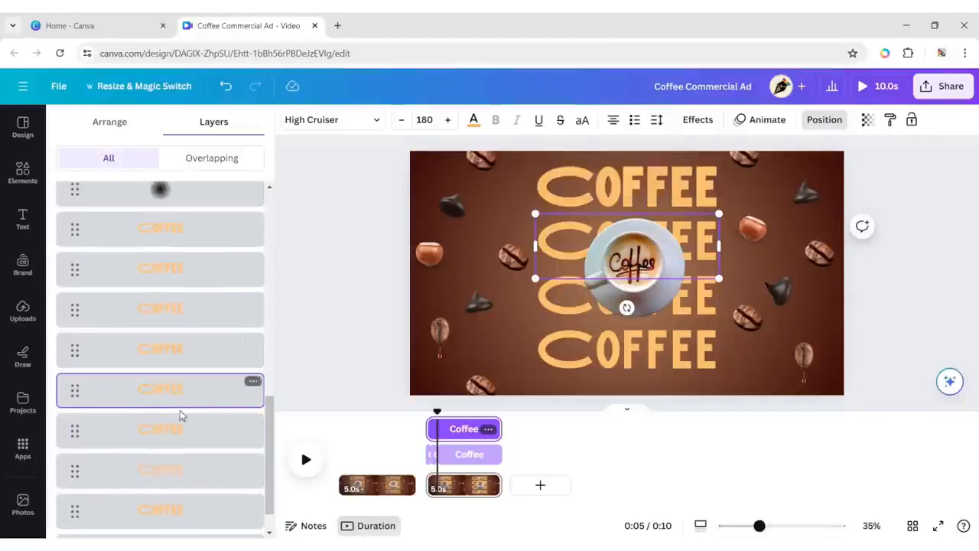
# Show the timing of the three stacked second headings and trim them so they appear one after another.
pyautogui.keyDown('shift'); pyautogui.click(174, 357); pyautogui.keyUp('shift')
pyautogui.keyDown('shift'); pyautogui.click(175, 317); pyautogui.keyUp('shift')
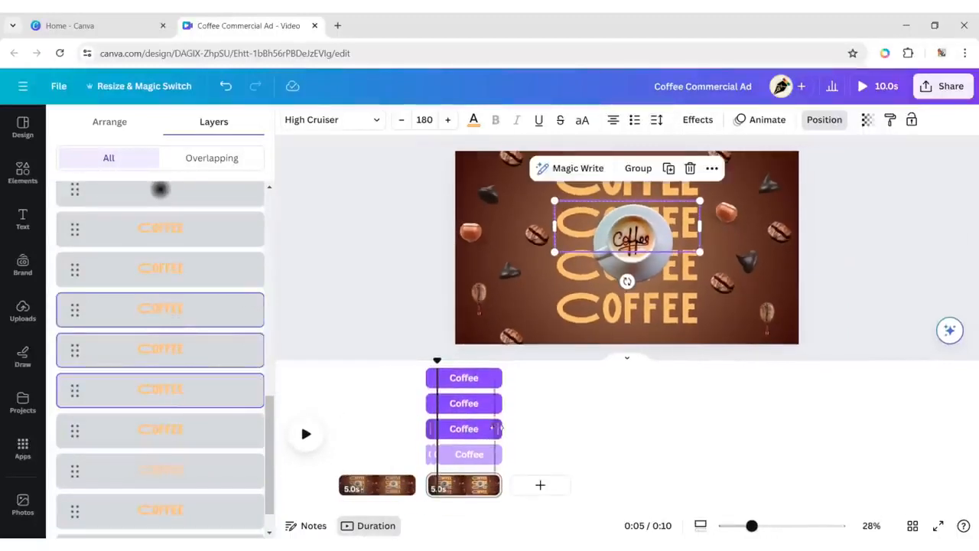
pyautogui.moveTo(501, 429); pyautogui.dragTo(433, 444)
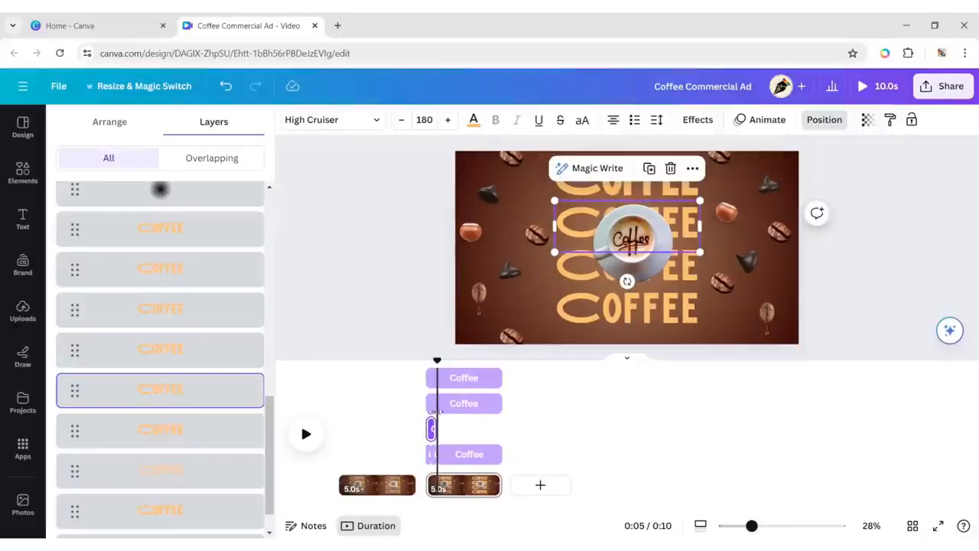
pyautogui.click(161, 360)
pyautogui.moveTo(434, 403); pyautogui.dragTo(440, 413)
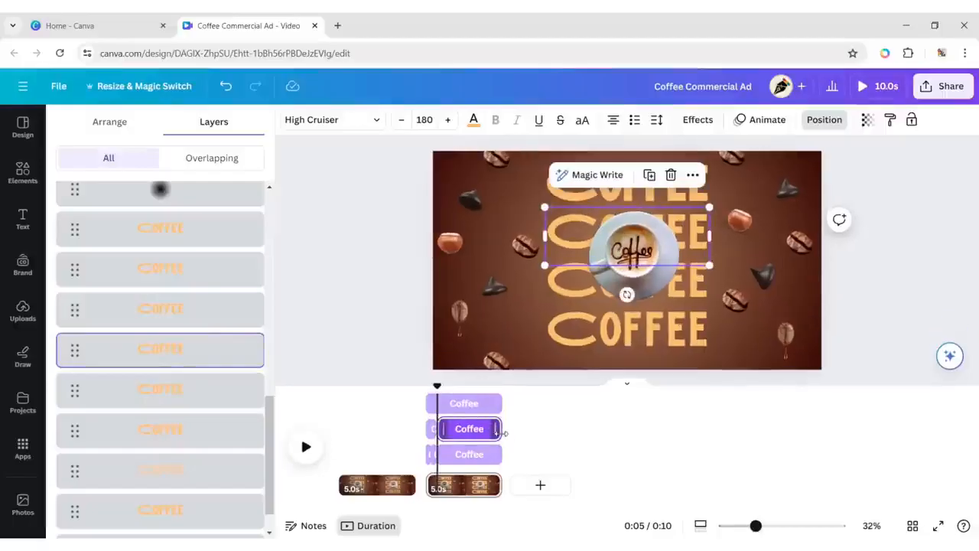
pyautogui.moveTo(501, 434); pyautogui.dragTo(441, 449)
pyautogui.moveTo(430, 406); pyautogui.dragTo(449, 419)
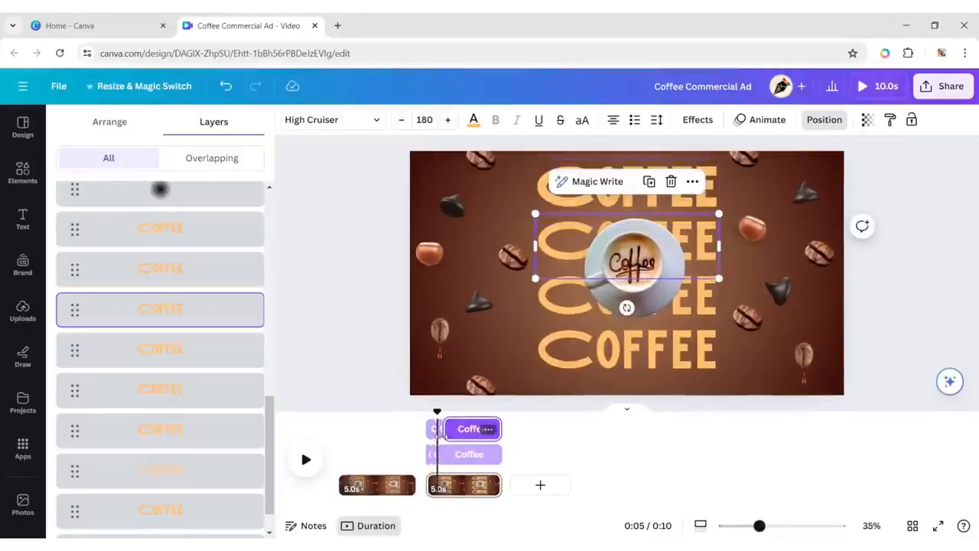
# Apply the Hollow text effect to the middle one of the three stacked second headings.
pyautogui.click(442, 430)
pyautogui.click(697, 119)
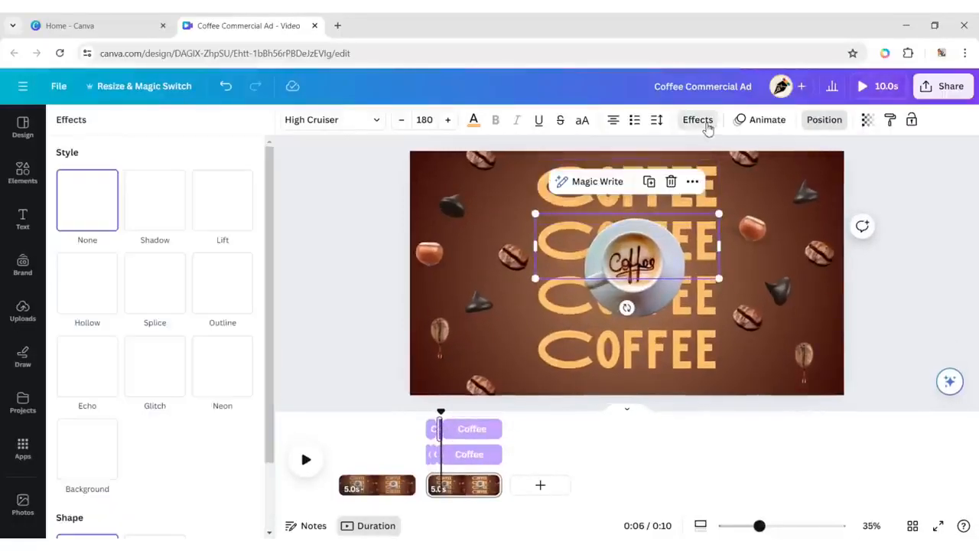
pyautogui.click(108, 292)
# Make two copies of the third COFFEE heading, align them over the original, and move their layers next to the original's.
pyautogui.click(559, 303)
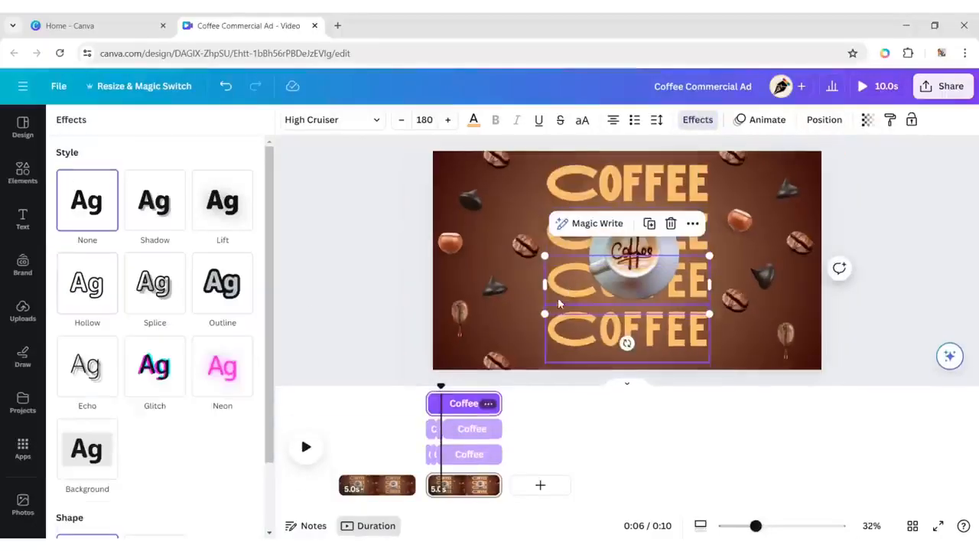
pyautogui.click(650, 224)
pyautogui.click(824, 120)
pyautogui.moveTo(191, 201); pyautogui.dragTo(227, 331)
pyautogui.click(649, 224)
pyautogui.moveTo(631, 295); pyautogui.dragTo(626, 292)
pyautogui.moveTo(191, 202); pyautogui.dragTo(206, 262)
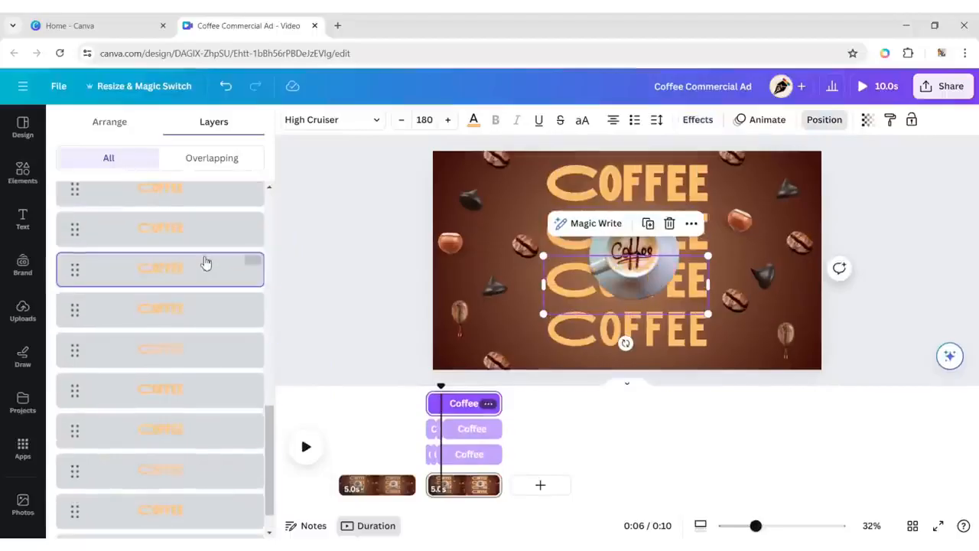
# Show the timing of the three stacked third headings and trim them to run one after another, slightly behind the second row.
pyautogui.scroll(1, 200, 291)
pyautogui.keyDown('shift'); pyautogui.click(191, 295); pyautogui.keyUp('shift')
pyautogui.keyDown('shift'); pyautogui.click(191, 259); pyautogui.keyUp('shift')
pyautogui.moveTo(501, 416); pyautogui.dragTo(441, 417)
pyautogui.moveTo(427, 391); pyautogui.dragTo(445, 418)
pyautogui.moveTo(427, 377); pyautogui.dragTo(447, 379)
# Apply the Hollow text effect to the short middle segment of the third COFFEE heading.
pyautogui.click(446, 403)
pyautogui.click(698, 120)
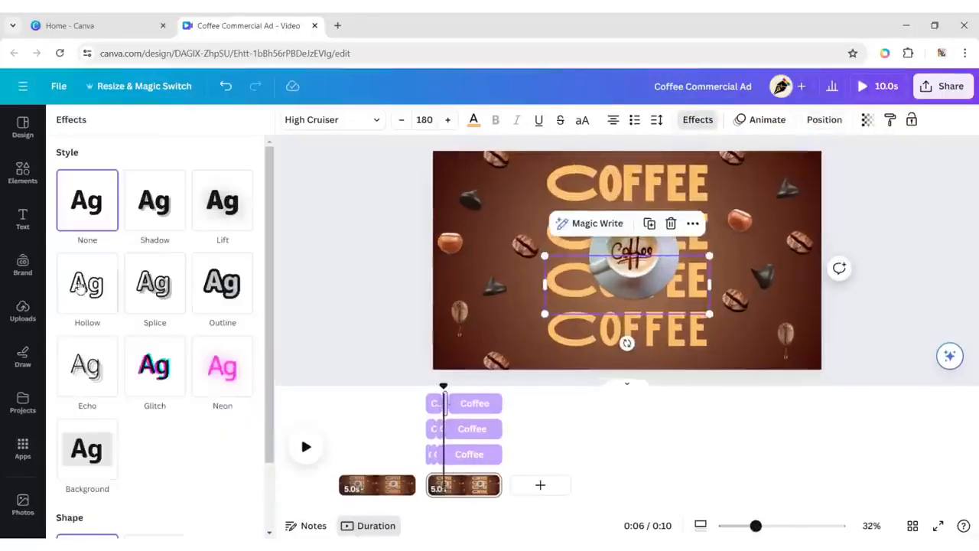
pyautogui.click(87, 281)
# Make two copies of the bottom COFFEE heading, align them over the original, and move their layers just below the cup's shadow.
pyautogui.click(834, 120)
pyautogui.click(649, 324)
pyautogui.click(650, 255)
pyautogui.moveTo(647, 326); pyautogui.dragTo(642, 322)
pyautogui.moveTo(183, 208); pyautogui.dragTo(182, 358)
pyautogui.click(649, 256)
pyautogui.moveTo(644, 325); pyautogui.dragTo(640, 321)
pyautogui.moveTo(184, 201); pyautogui.dragTo(195, 365)
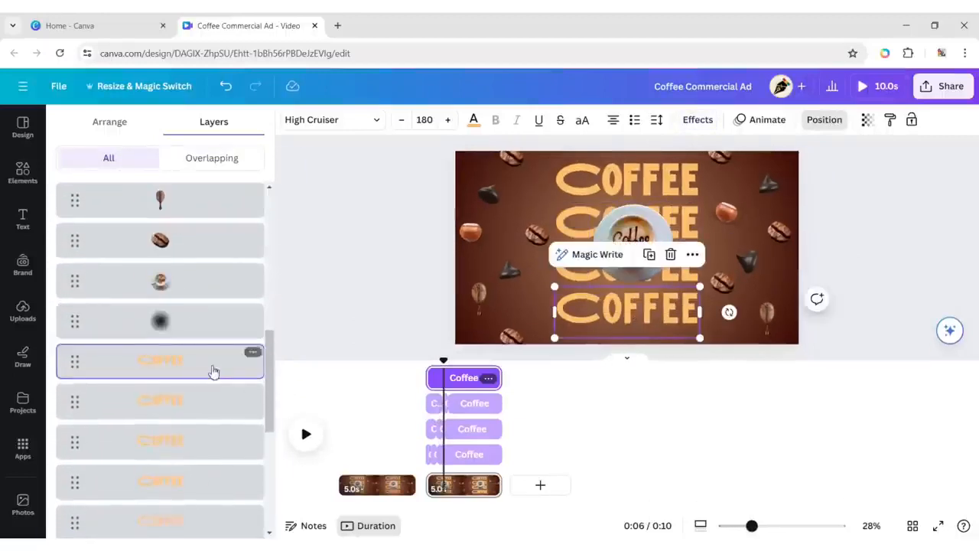
# Show the timing of the three stacked bottom headings and trim them to appear one after another, following the third row.
pyautogui.keyDown('shift'); pyautogui.click(215, 402); pyautogui.keyUp('shift')
pyautogui.keyDown('shift'); pyautogui.click(215, 441); pyautogui.keyUp('shift')
pyautogui.moveTo(502, 418); pyautogui.dragTo(447, 431)
pyautogui.moveTo(427, 391); pyautogui.dragTo(453, 405)
pyautogui.moveTo(427, 366); pyautogui.dragTo(454, 374)
# Apply the Hollow text effect to the short middle segment of the bottom COFFEE heading.
pyautogui.click(451, 378)
pyautogui.click(698, 120)
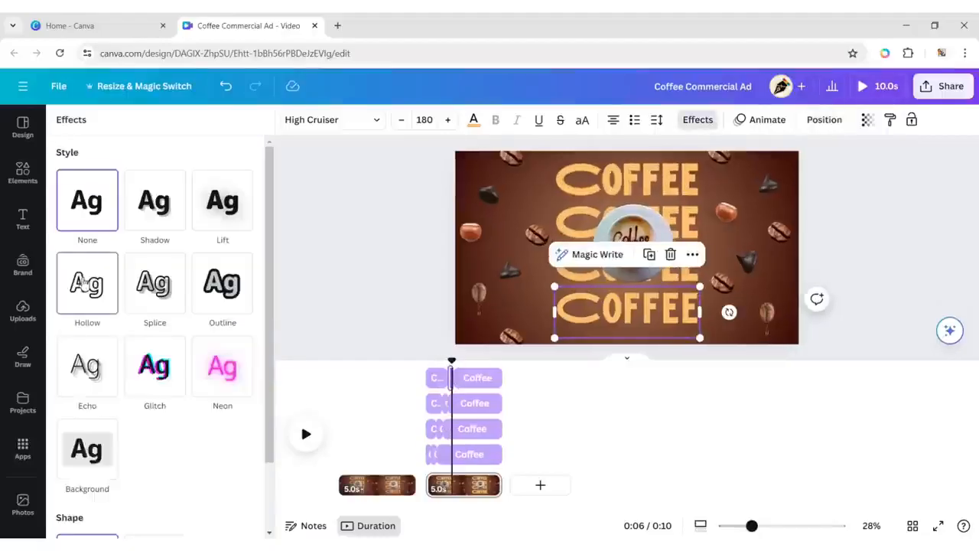
pyautogui.click(87, 283)
# Return the playhead to the start of the second page and hide the element timing tracks.
pyautogui.click(824, 120)
pyautogui.moveTo(273, 361); pyautogui.dragTo(286, 305)
pyautogui.click(314, 291)
pyautogui.moveTo(222, 360); pyautogui.dragTo(198, 362)
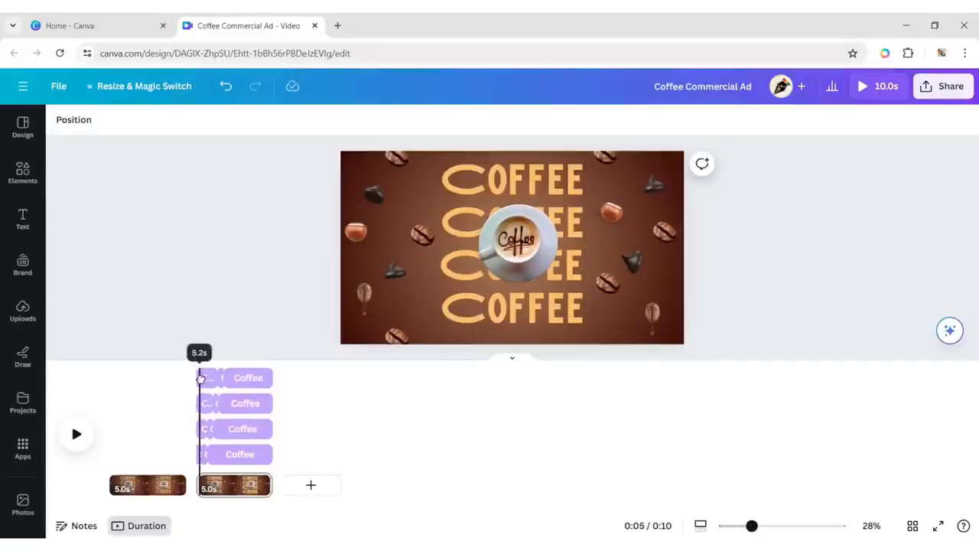
pyautogui.click(524, 257)
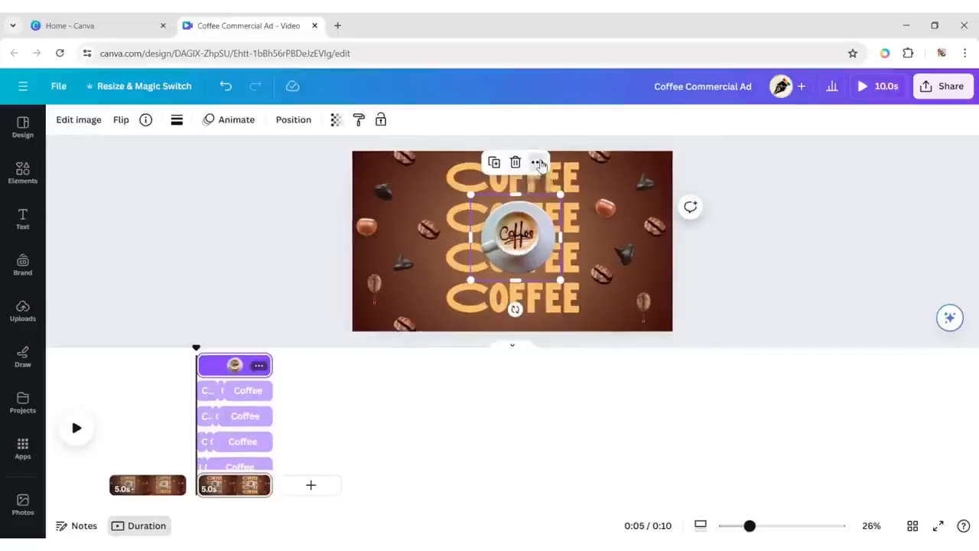
pyautogui.click(540, 164)
pyautogui.click(587, 295)
# Duplicate the second page to create a third page.
pyautogui.click(260, 468)
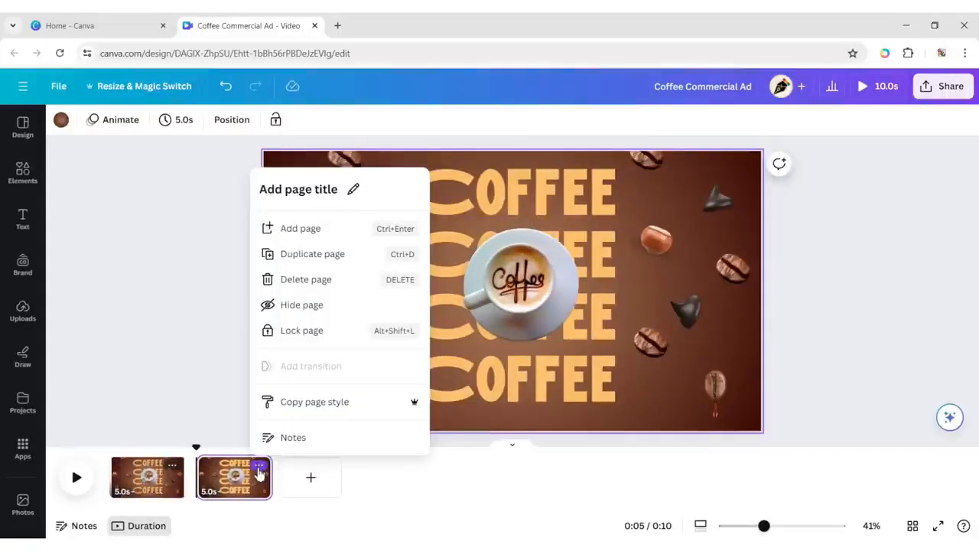
pyautogui.click(311, 255)
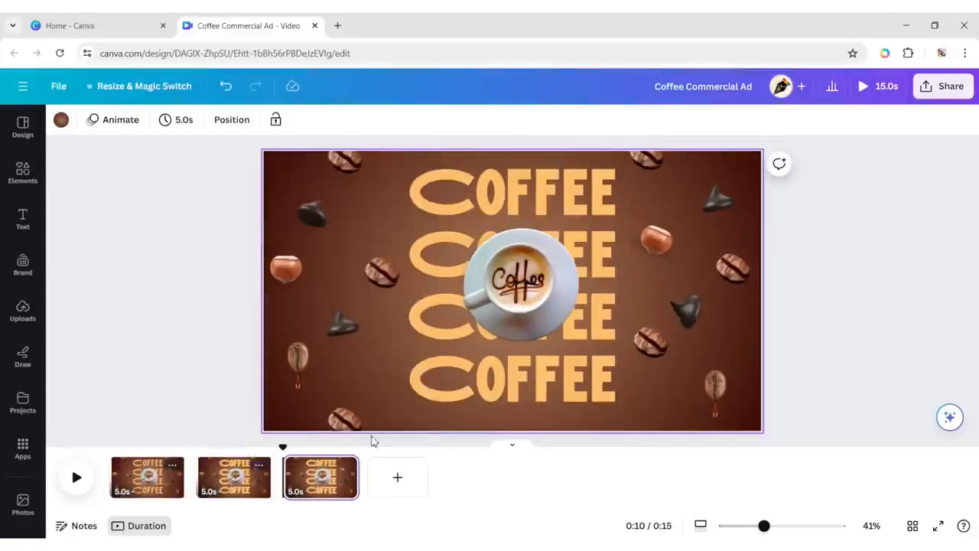
pyautogui.click(890, 265)
# Delete the coffee cup and the dark shadow behind it from the third page.
pyautogui.click(530, 291)
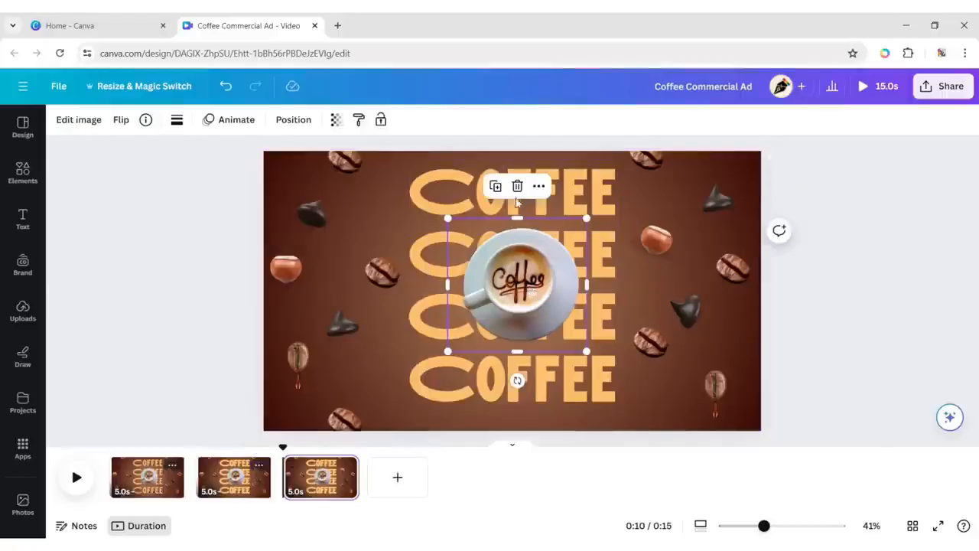
pyautogui.click(518, 187)
pyautogui.click(520, 201)
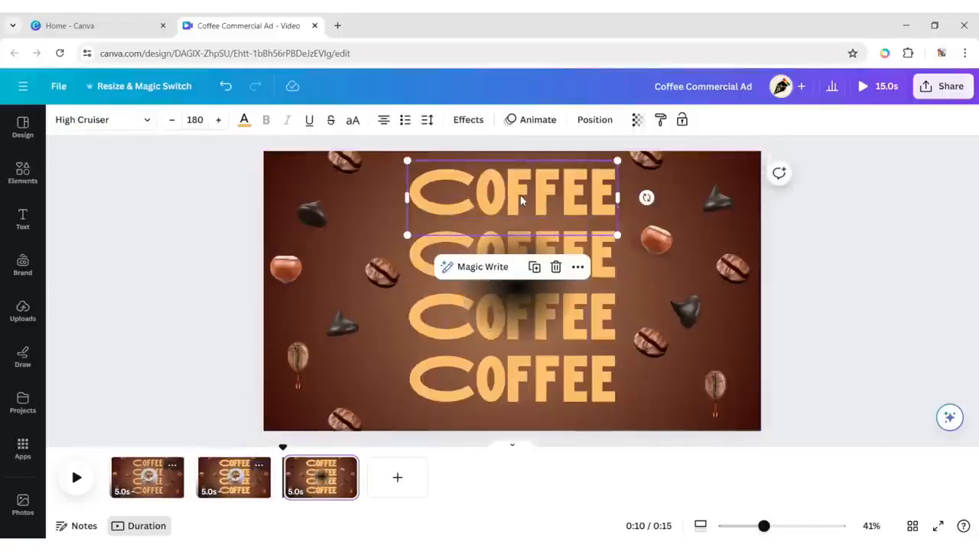
pyautogui.click(502, 254)
pyautogui.click(516, 193)
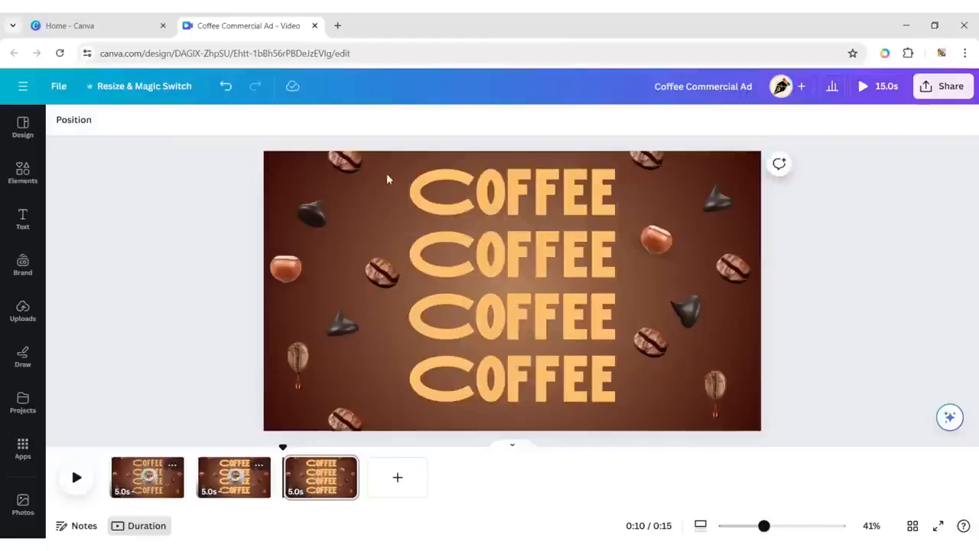
# Delete all the COFFEE headings from the third page, keeping the beans, hazelnuts and chips.
pyautogui.moveTo(587, 420); pyautogui.dragTo(472, 183)
pyautogui.keyDown('shift'); pyautogui.click(664, 233); pyautogui.keyUp('shift')
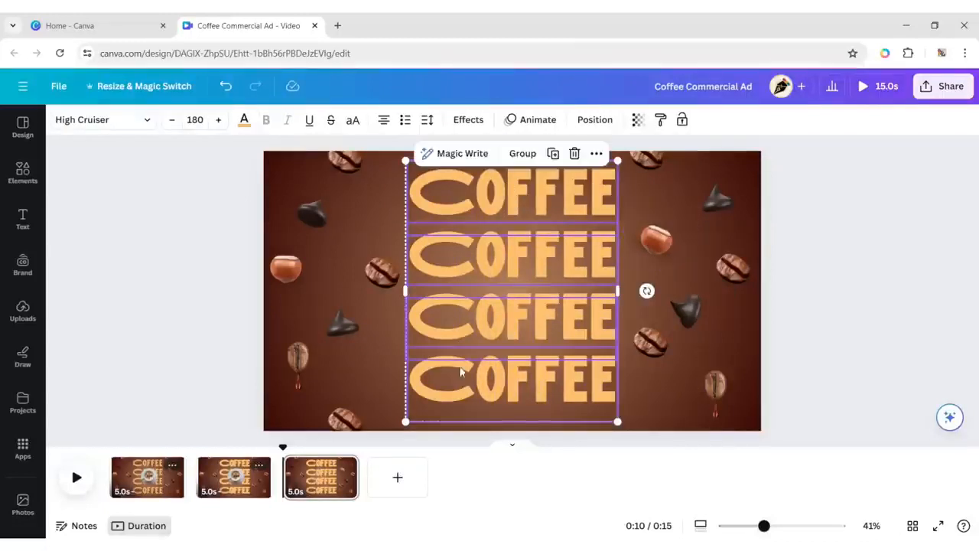
pyautogui.click(574, 153)
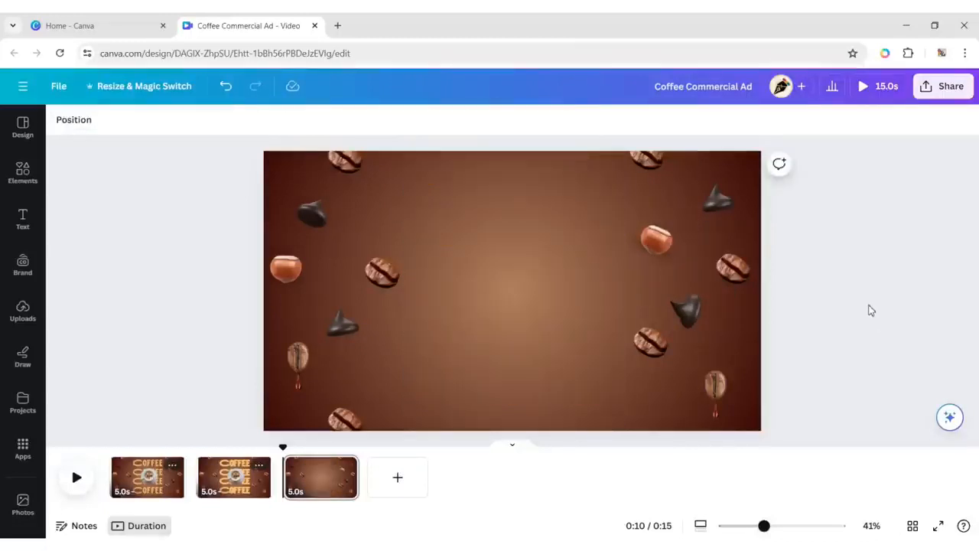
# Add the uploaded Nescafé jar image and NESCAFÉ logo to the third page, and move the logo over the jar's upper part.
pyautogui.click(23, 310)
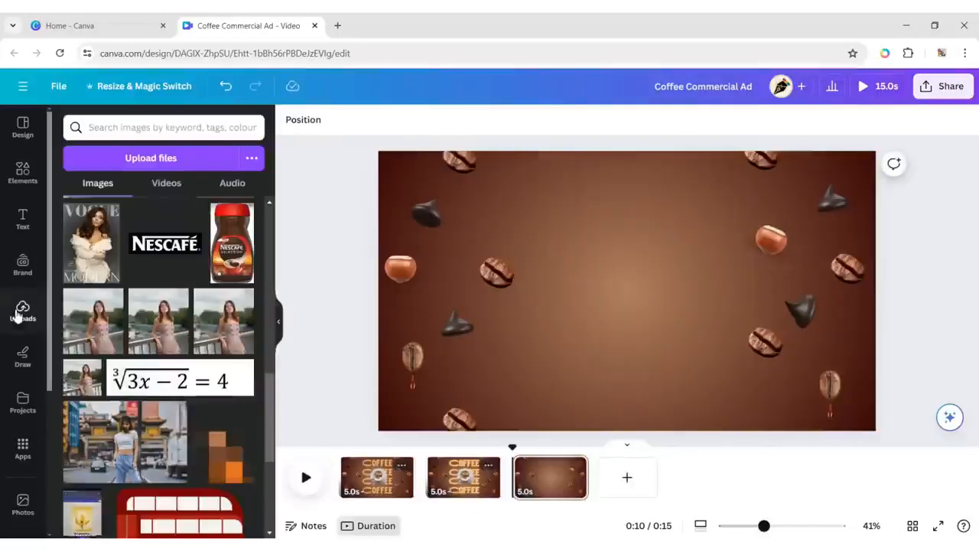
pyautogui.click(229, 258)
pyautogui.click(165, 244)
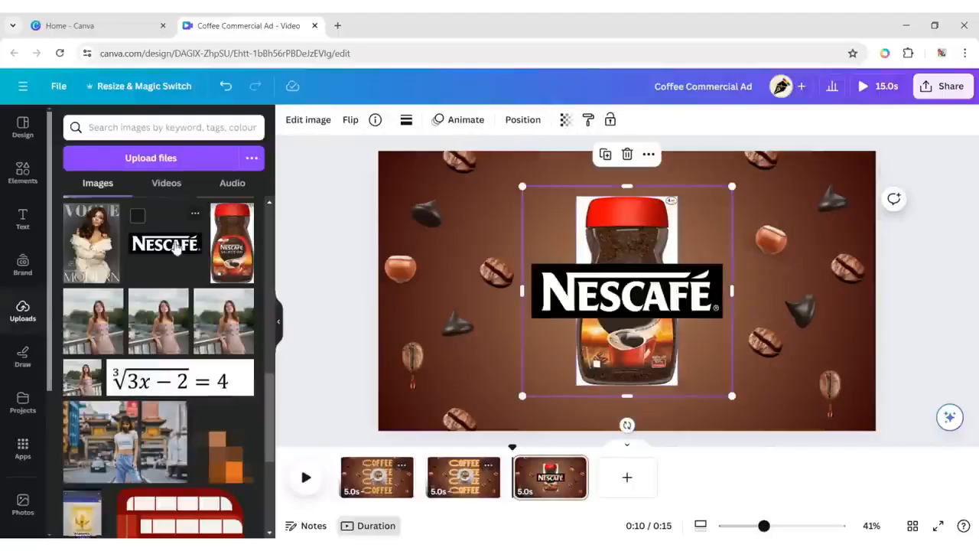
pyautogui.click(278, 321)
pyautogui.moveTo(499, 299); pyautogui.dragTo(436, 217)
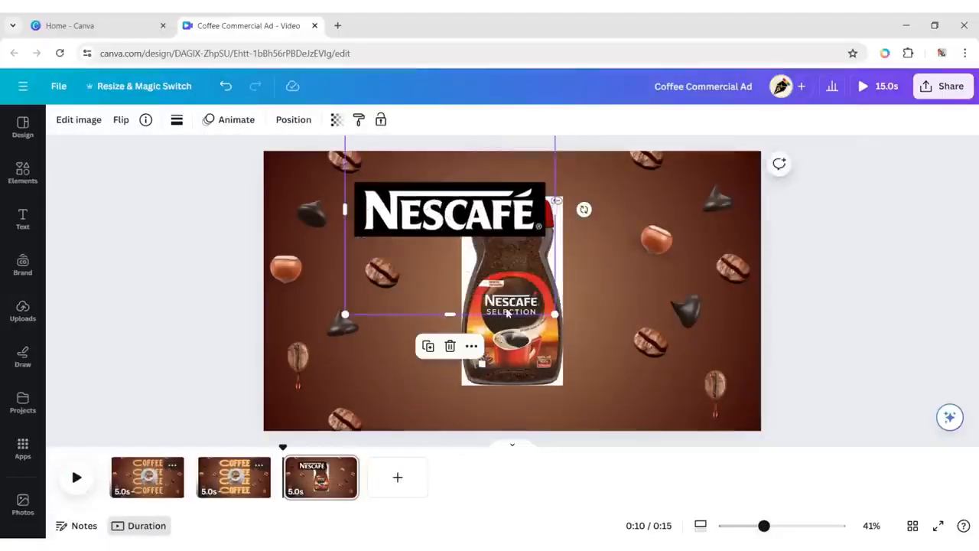
pyautogui.moveTo(502, 287); pyautogui.dragTo(531, 340)
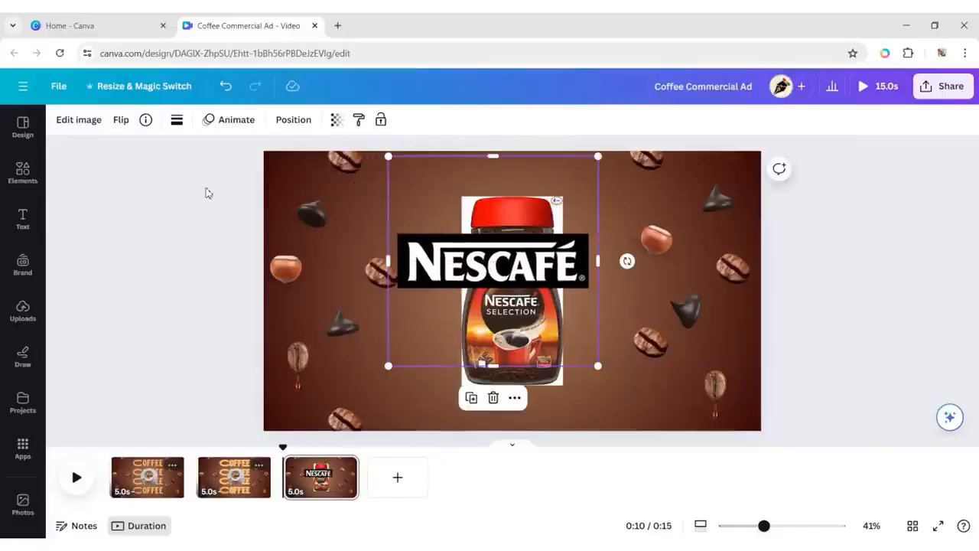
# Remove the backgrounds of the NESCAFÉ logo and the jar image with BG Remover.
pyautogui.click(79, 120)
pyautogui.click(98, 228)
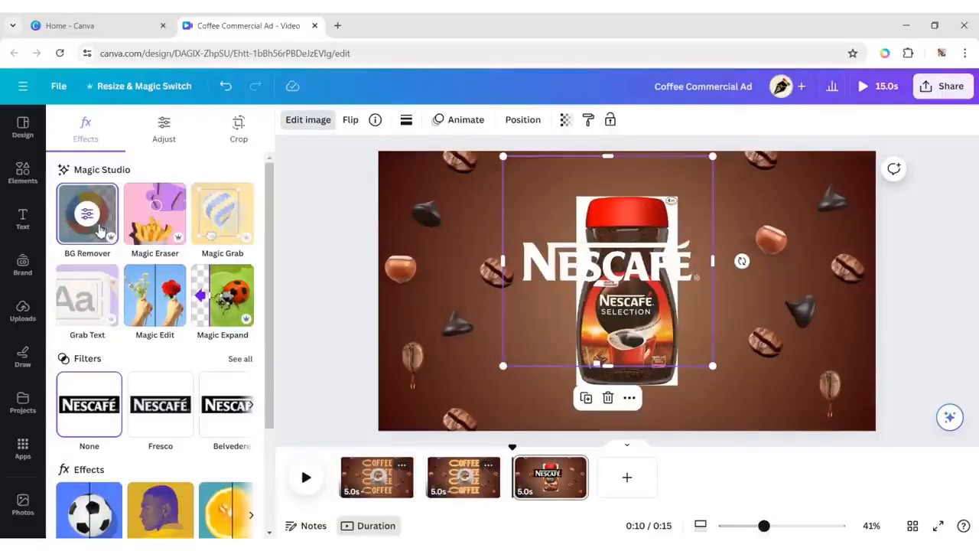
pyautogui.click(595, 321)
pyautogui.click(88, 222)
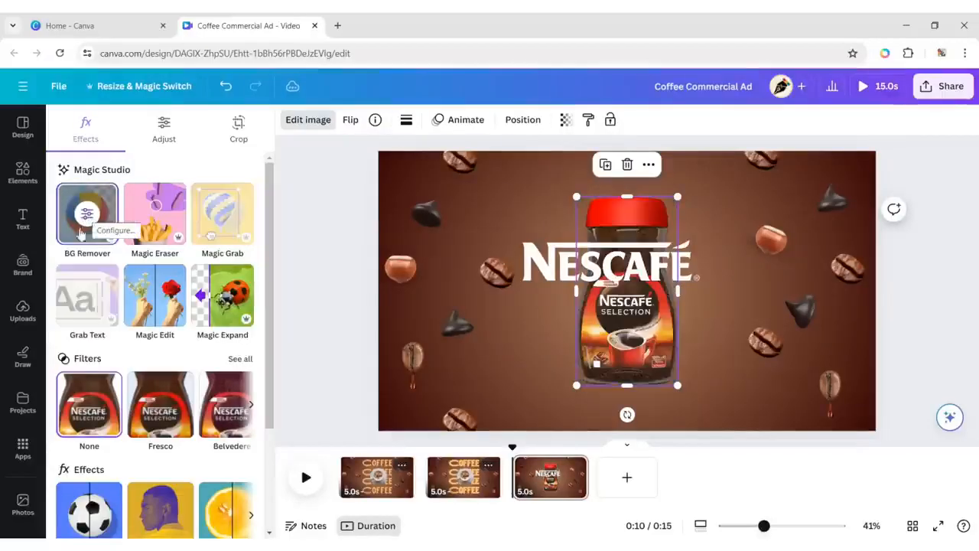
pyautogui.click(924, 306)
# Move the jar down near the page's lower edge and center the NESCAFÉ logo above its lid.
pyautogui.click(512, 376)
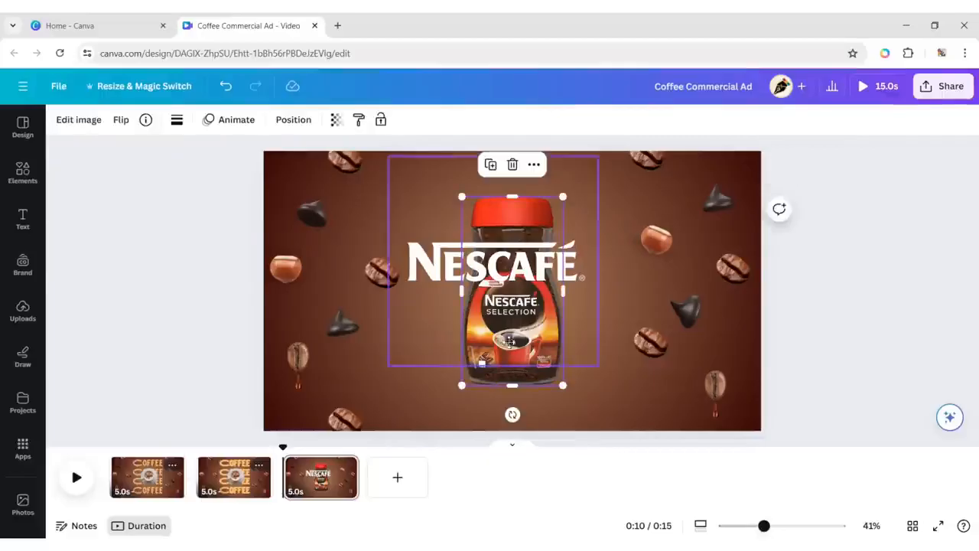
pyautogui.moveTo(507, 341); pyautogui.dragTo(507, 378)
pyautogui.click(445, 266)
pyautogui.moveTo(494, 267); pyautogui.dragTo(515, 208)
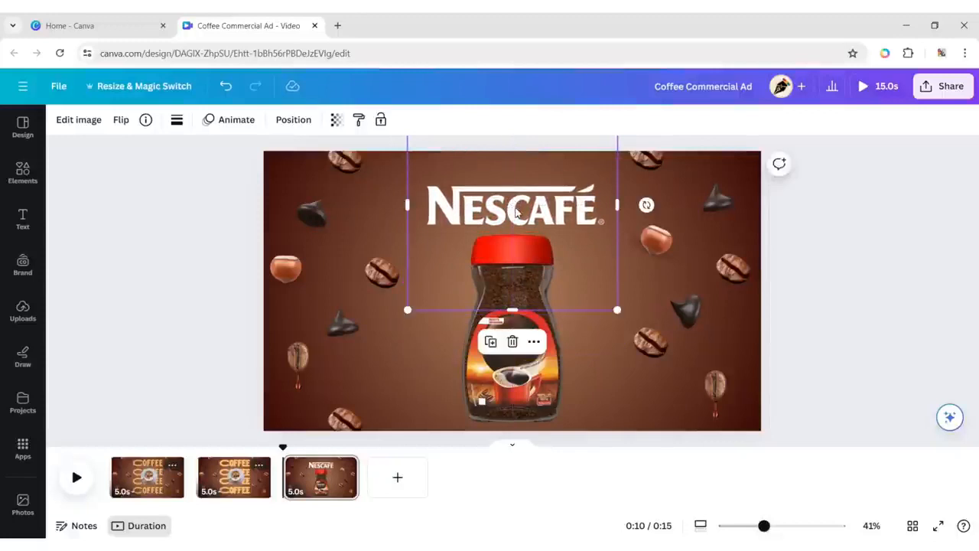
pyautogui.click(879, 318)
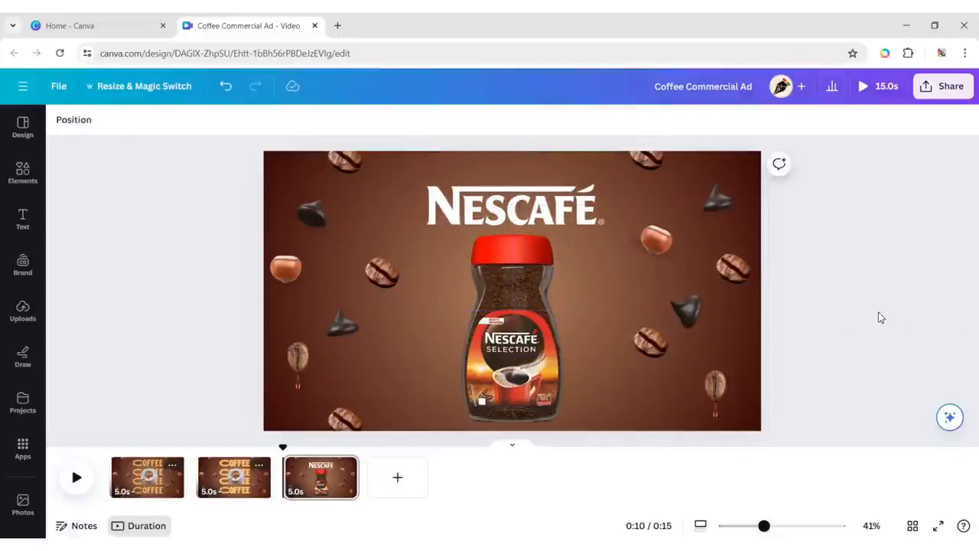
# Add a heading to the third page reading "It all starts with at".
pyautogui.click(23, 218)
pyautogui.click(100, 223)
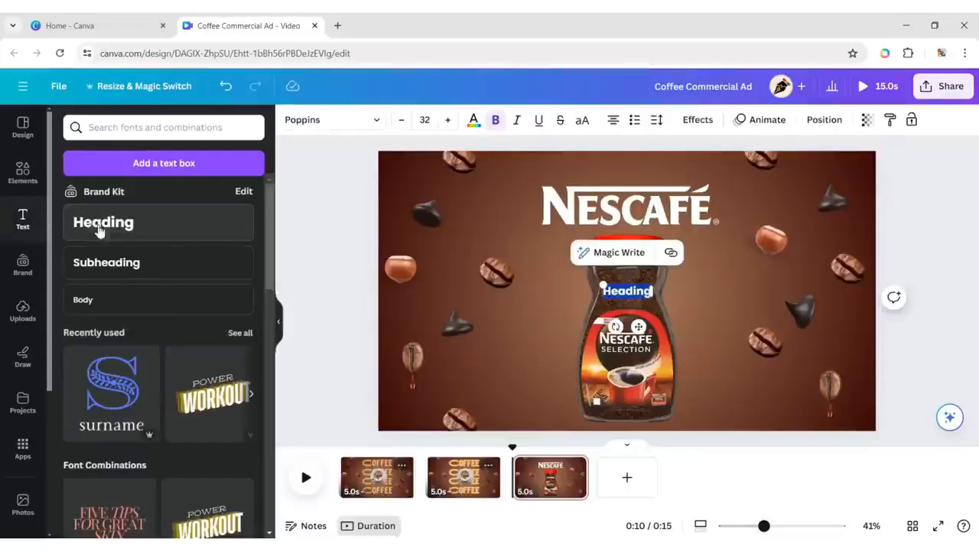
pyautogui.click(280, 327)
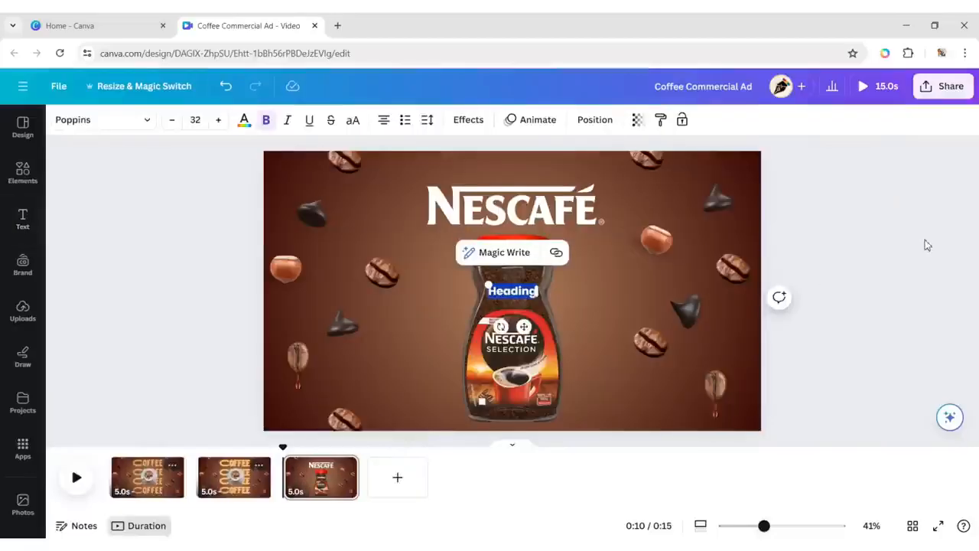
pyautogui.press('BackSpace')
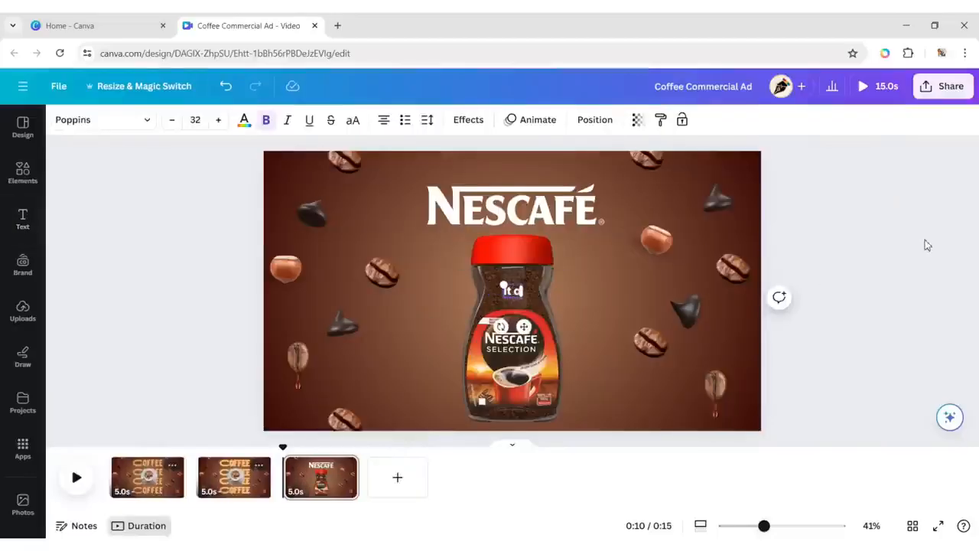
pyautogui.write('It all starts')
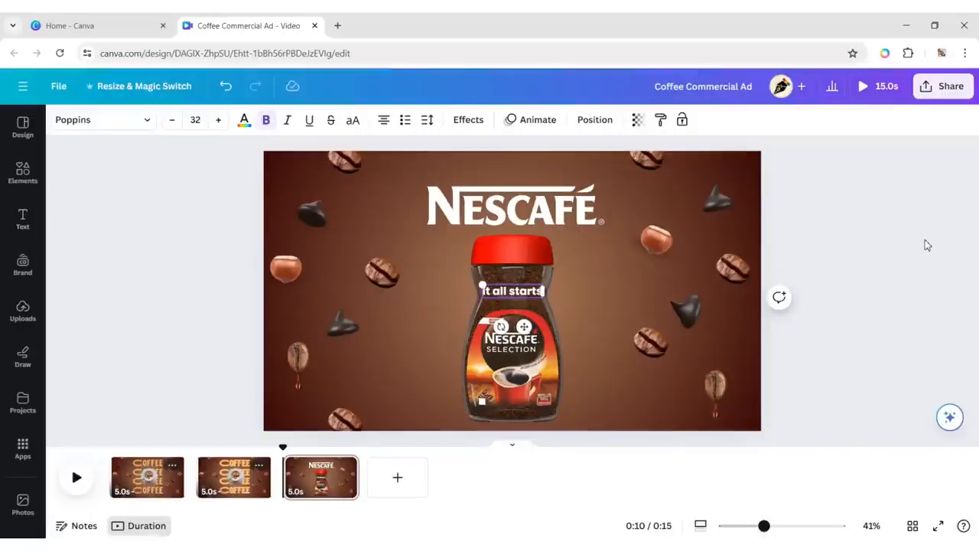
pyautogui.write(' with a')
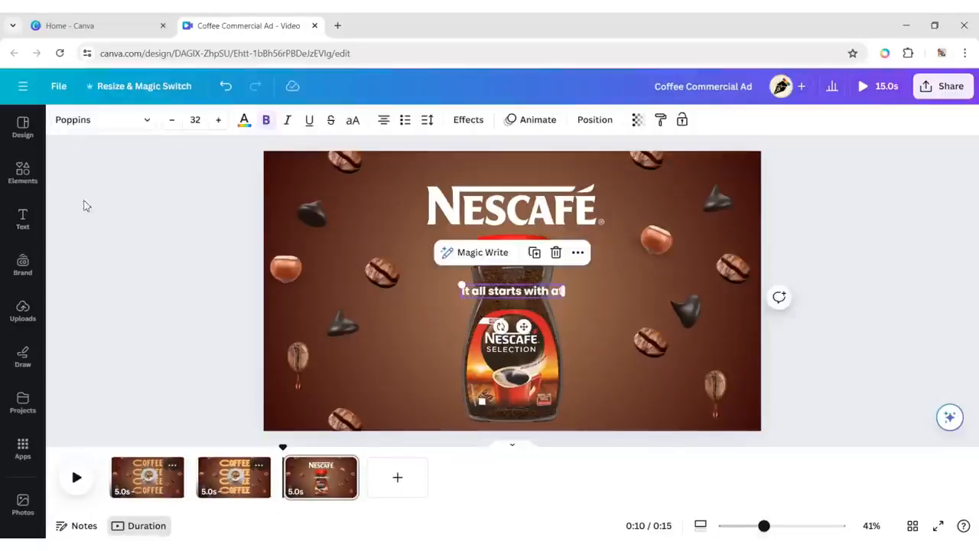
# Change the font of the "It all starts with at" heading to Prompt.
pyautogui.click(115, 120)
pyautogui.click(67, 499)
pyautogui.scroll(-3, 81, 389)
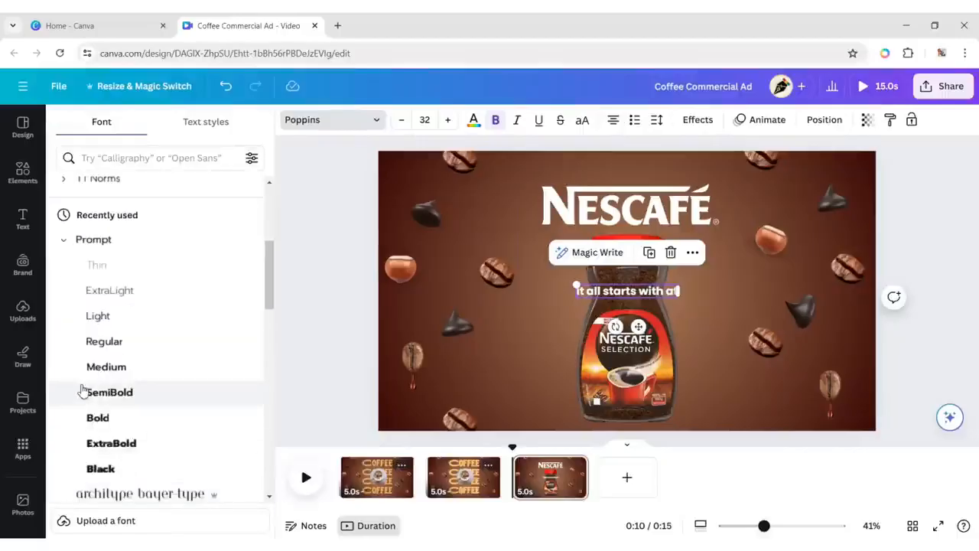
pyautogui.click(81, 389)
pyautogui.click(892, 233)
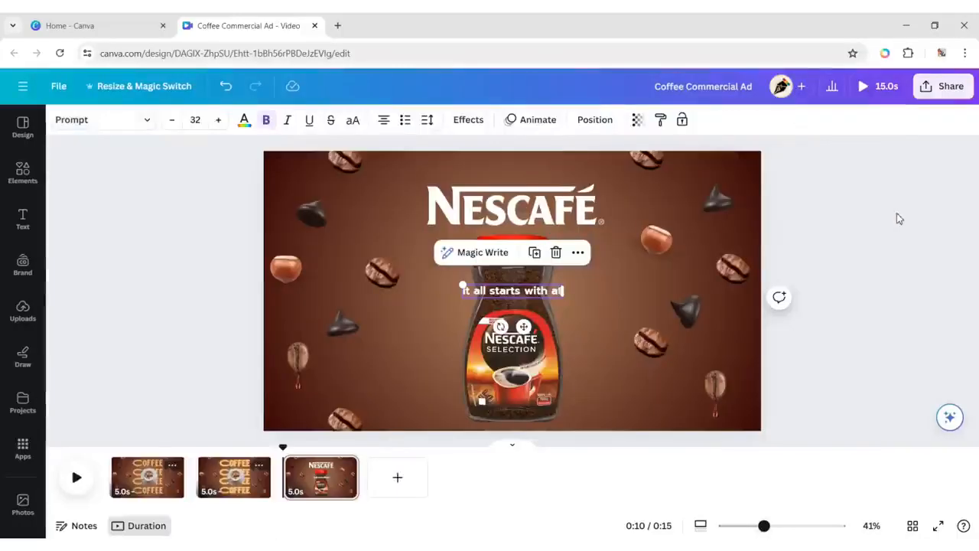
pyautogui.click(898, 219)
# Place the heading just above the NESCAFÉ logo, aligned with its left edge, and enlarge it to about size 47.
pyautogui.click(512, 292)
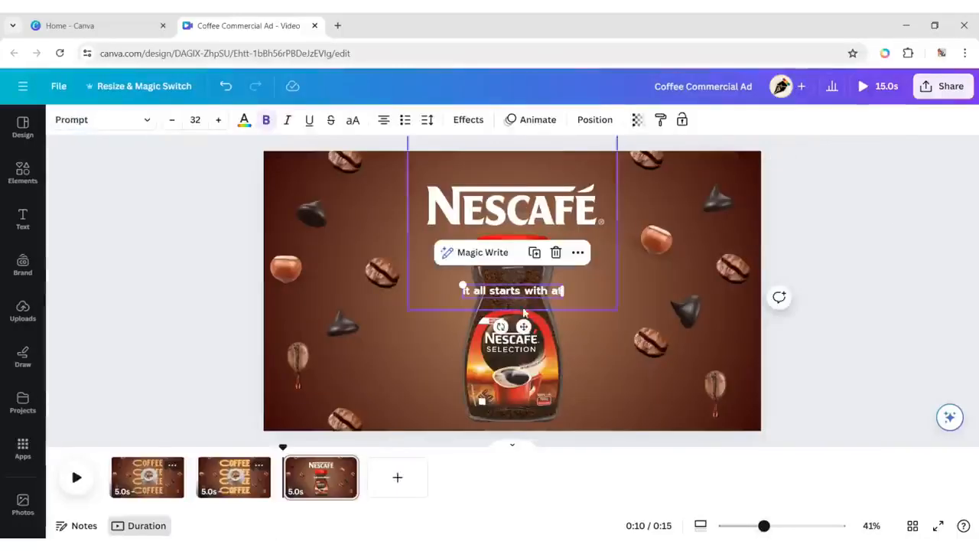
pyautogui.moveTo(524, 312); pyautogui.dragTo(493, 197)
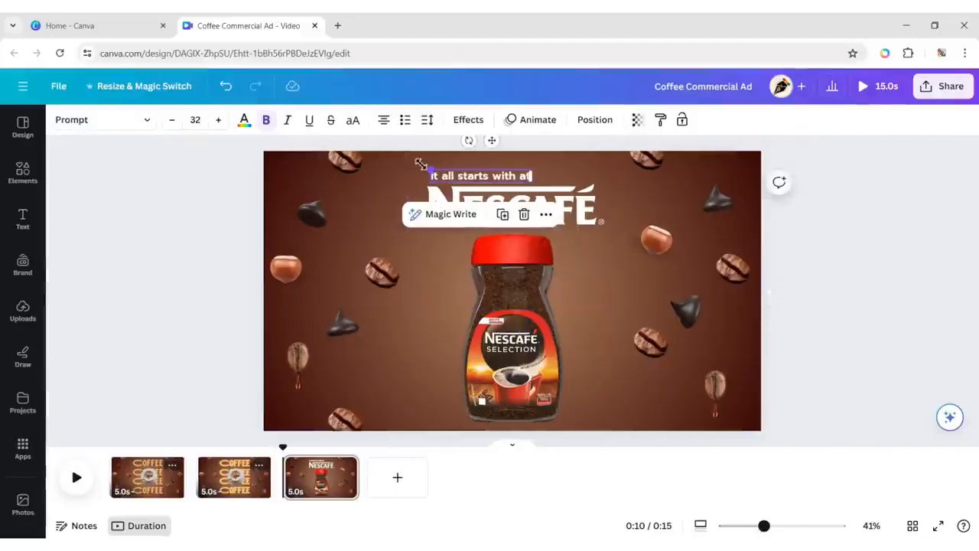
pyautogui.moveTo(420, 163); pyautogui.dragTo(408, 167)
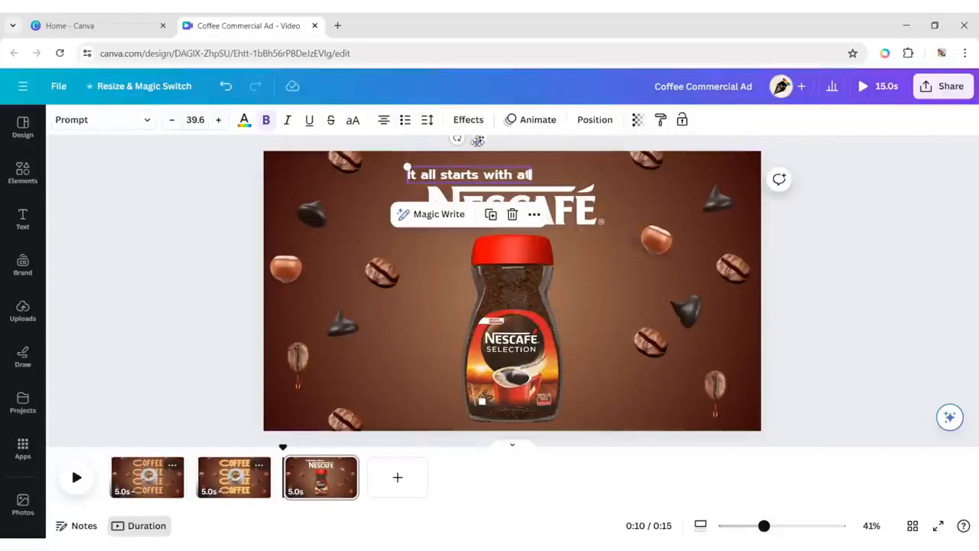
pyautogui.moveTo(479, 139); pyautogui.dragTo(528, 142)
pyautogui.moveTo(452, 165); pyautogui.dragTo(431, 159)
pyautogui.click(901, 244)
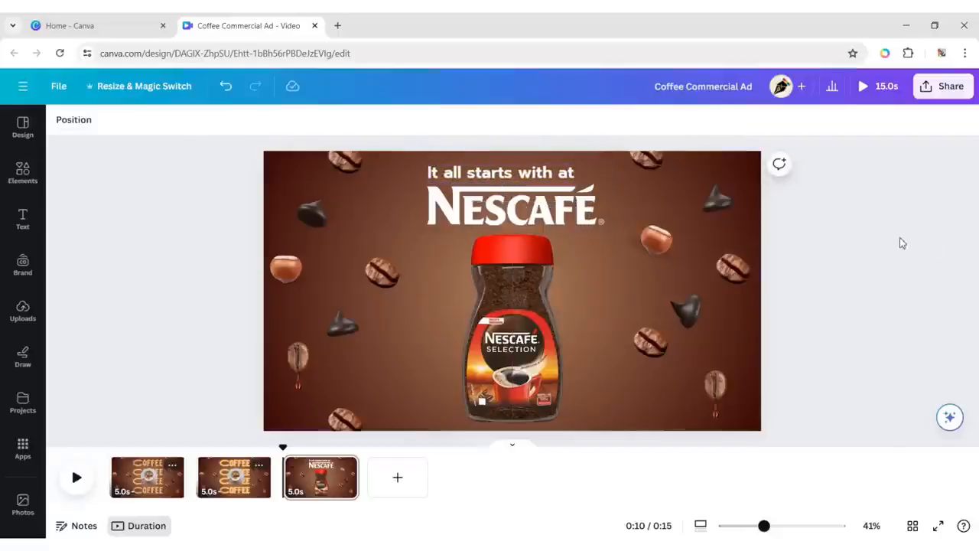
# Scale the heading and NESCAFÉ logo down slightly together, bringing the heading to about size 45, and adjust the jar beneath them.
pyautogui.click(513, 185)
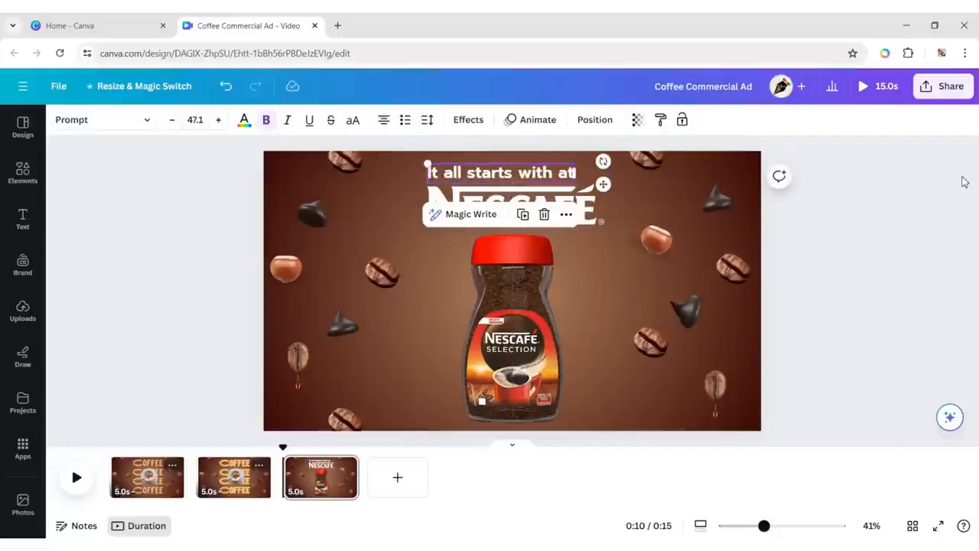
pyautogui.click(907, 188)
pyautogui.moveTo(406, 174); pyautogui.dragTo(611, 302)
pyautogui.moveTo(506, 200); pyautogui.dragTo(564, 237)
pyautogui.click(512, 360)
pyautogui.moveTo(507, 346); pyautogui.dragTo(505, 344)
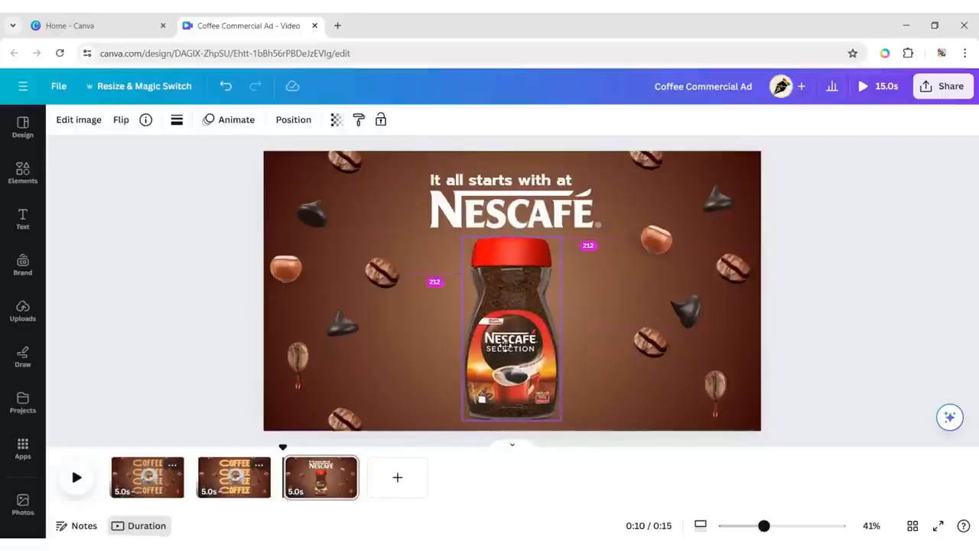
pyautogui.click(889, 273)
# Remove the bold formatting from the "It all starts with at" heading.
pyautogui.click(501, 181)
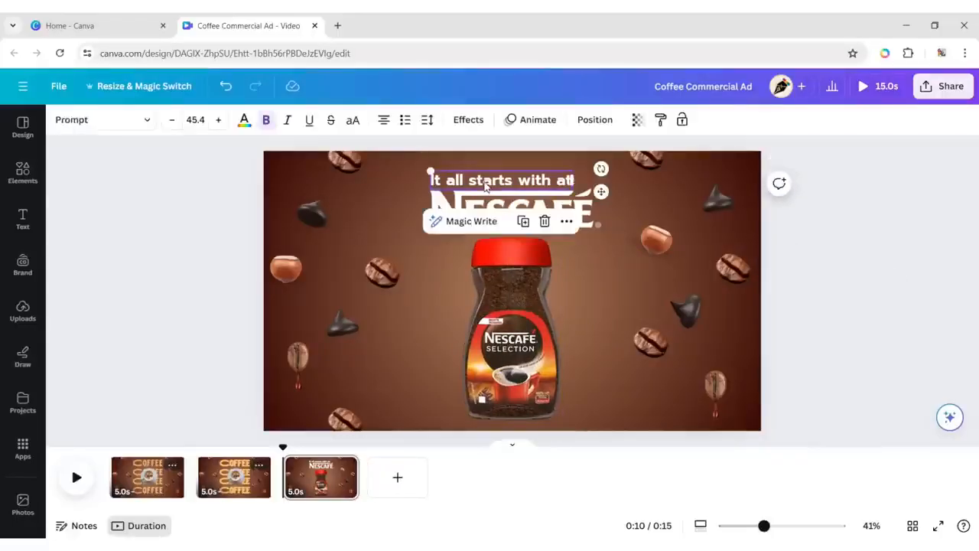
pyautogui.click(264, 119)
pyautogui.click(845, 264)
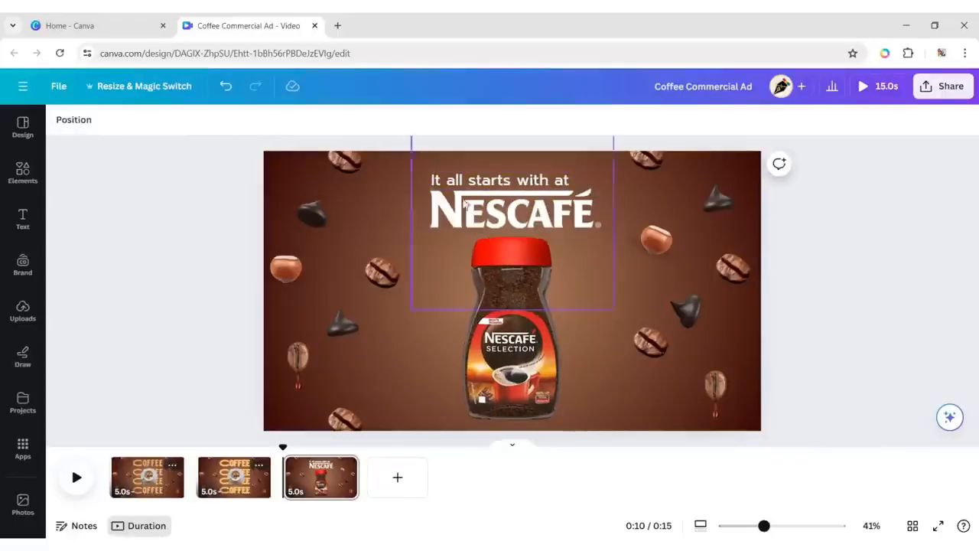
# Blur the whole image of the coffee bean at the page's upper-left edge with intensity 71.
pyautogui.click(346, 163)
pyautogui.click(79, 120)
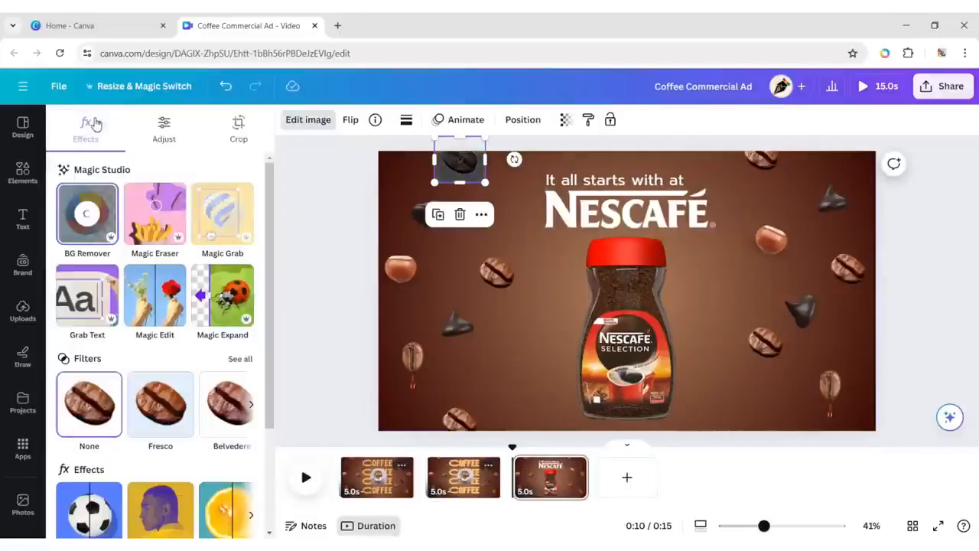
pyautogui.scroll(-2, 227, 394)
pyautogui.click(227, 394)
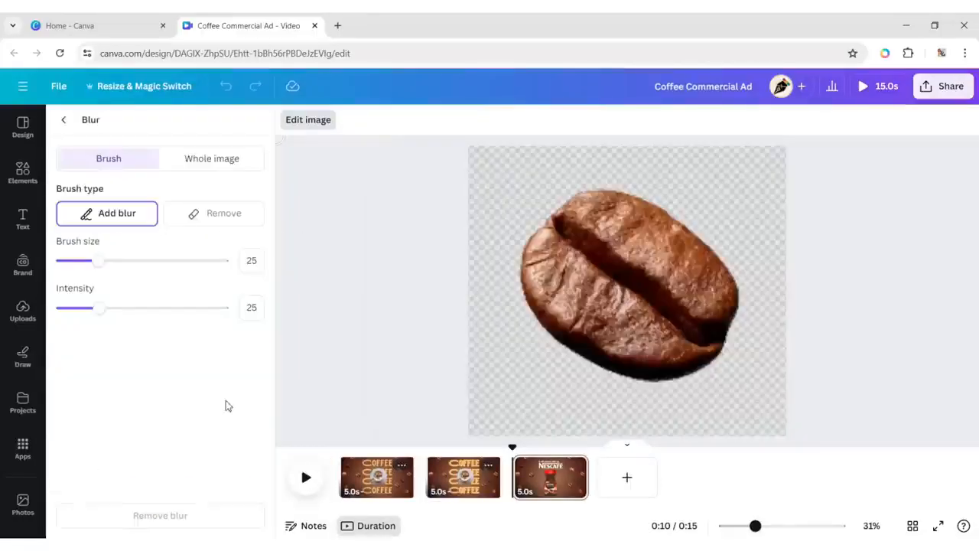
pyautogui.click(231, 159)
pyautogui.moveTo(100, 230); pyautogui.dragTo(195, 251)
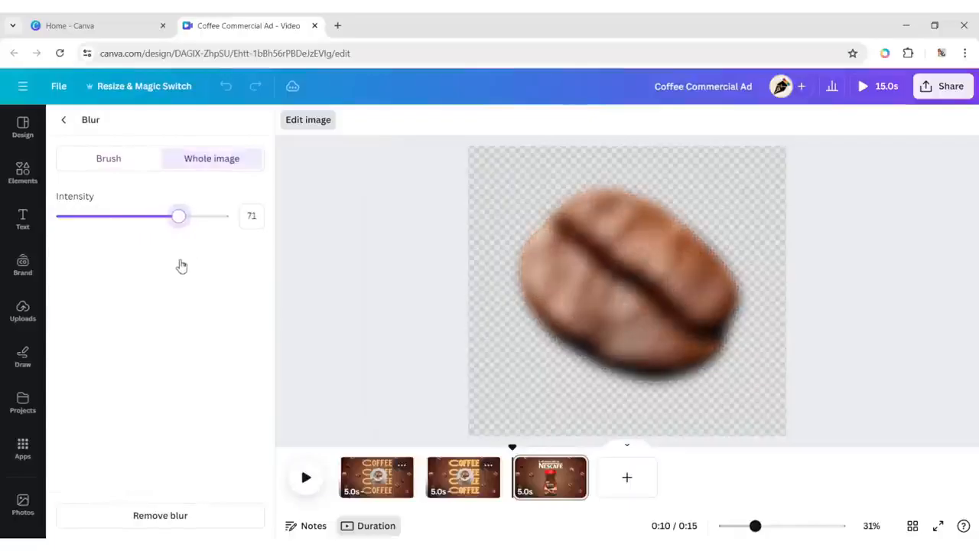
pyautogui.click(63, 120)
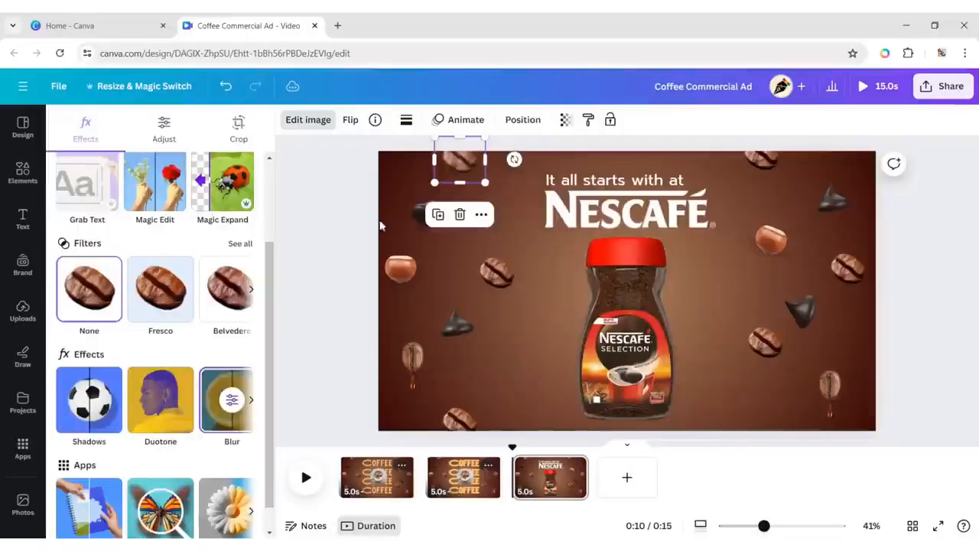
# Apply a whole-image blur of intensity 50 to the upper-left chocolate chip and the hazelnut near the page's left edge.
pyautogui.click(228, 394)
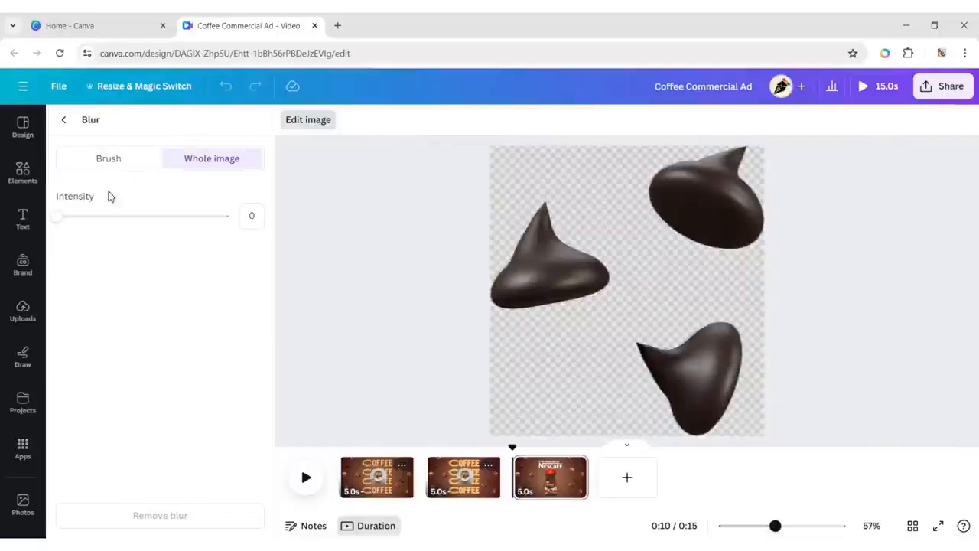
pyautogui.moveTo(58, 218); pyautogui.dragTo(140, 230)
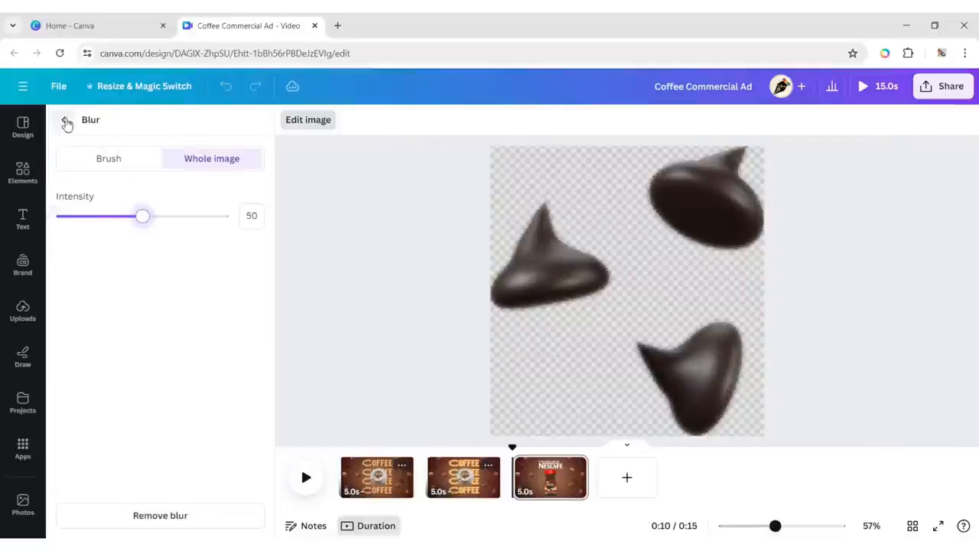
pyautogui.click(64, 119)
pyautogui.click(399, 266)
pyautogui.click(231, 394)
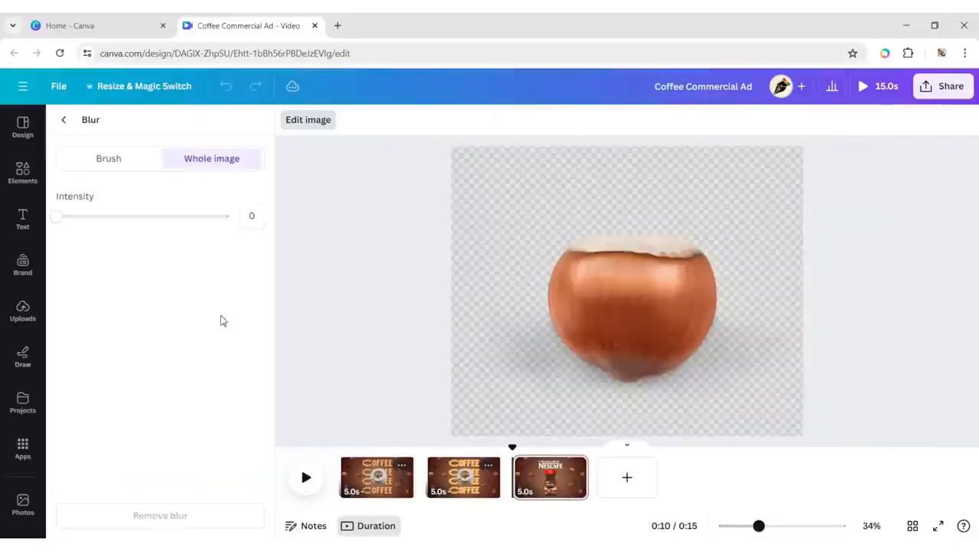
pyautogui.write('50')
pyautogui.click(63, 120)
# Apply a whole-image blur of intensity 70 to the coffee bean between the left hazelnut and the jar.
pyautogui.click(505, 292)
pyautogui.click(232, 396)
pyautogui.click(252, 215)
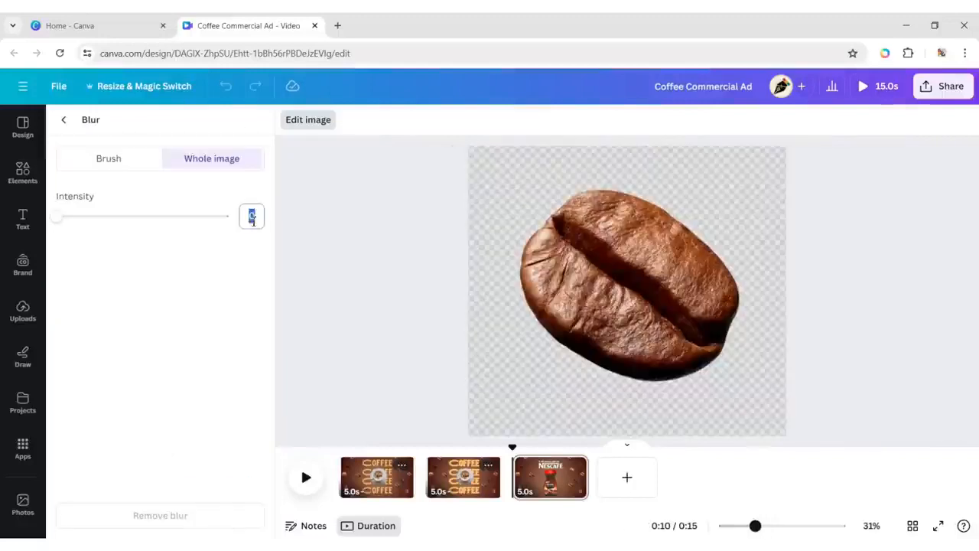
pyautogui.write('70')
pyautogui.click(64, 120)
# Apply a whole-image blur of intensity 50 to the lower-left chocolate chip and the dripping coffee bean on the page's left side.
pyautogui.click(459, 323)
pyautogui.click(231, 396)
pyautogui.click(251, 215)
pyautogui.write('50')
pyautogui.click(64, 120)
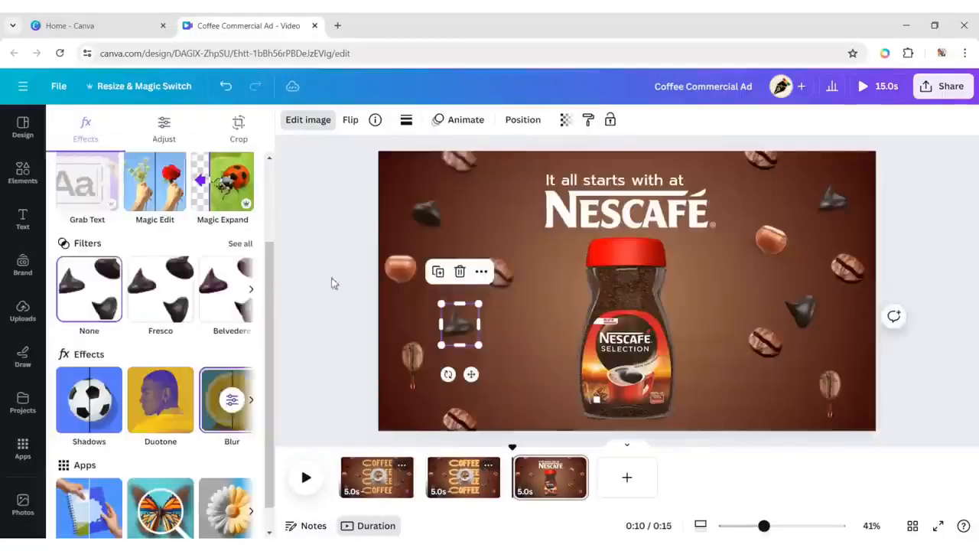
pyautogui.click(409, 346)
pyautogui.click(232, 396)
pyautogui.click(251, 215)
pyautogui.write('50')
pyautogui.click(63, 120)
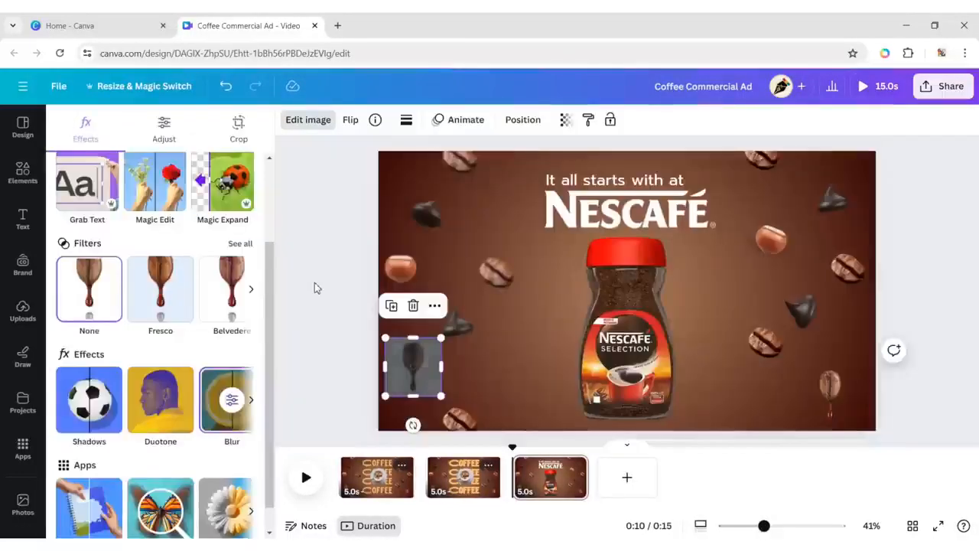
# Apply a whole-image blur of intensity 50 to the coffee beans at the page's lower-left and upper-right edges.
pyautogui.click(460, 419)
pyautogui.click(232, 397)
pyautogui.click(252, 215)
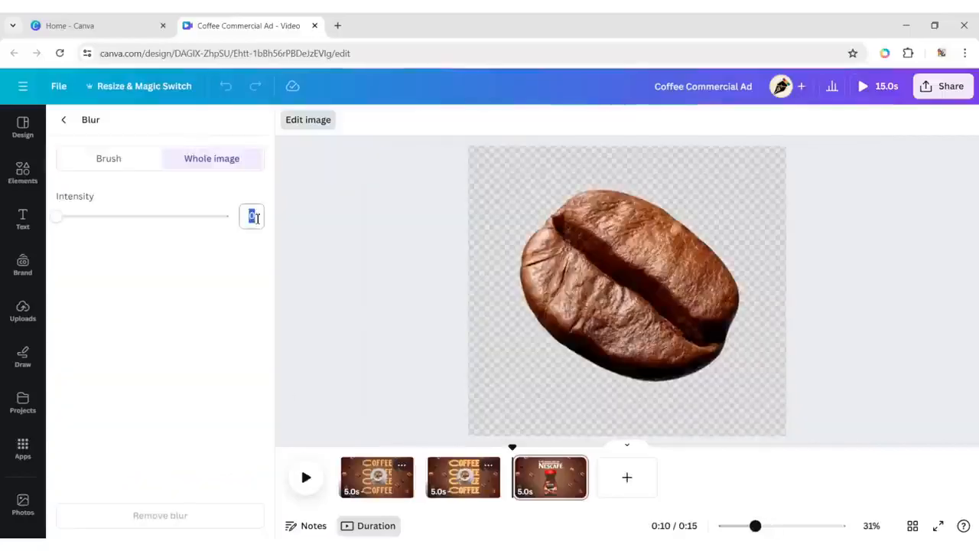
pyautogui.write('50')
pyautogui.click(69, 123)
pyautogui.click(760, 159)
pyautogui.click(231, 397)
pyautogui.click(252, 215)
pyautogui.write('50')
pyautogui.click(69, 123)
# Apply a whole-image blur of intensity 50 to the upper-right chocolate chip and the hazelnut on the page's right side.
pyautogui.click(833, 199)
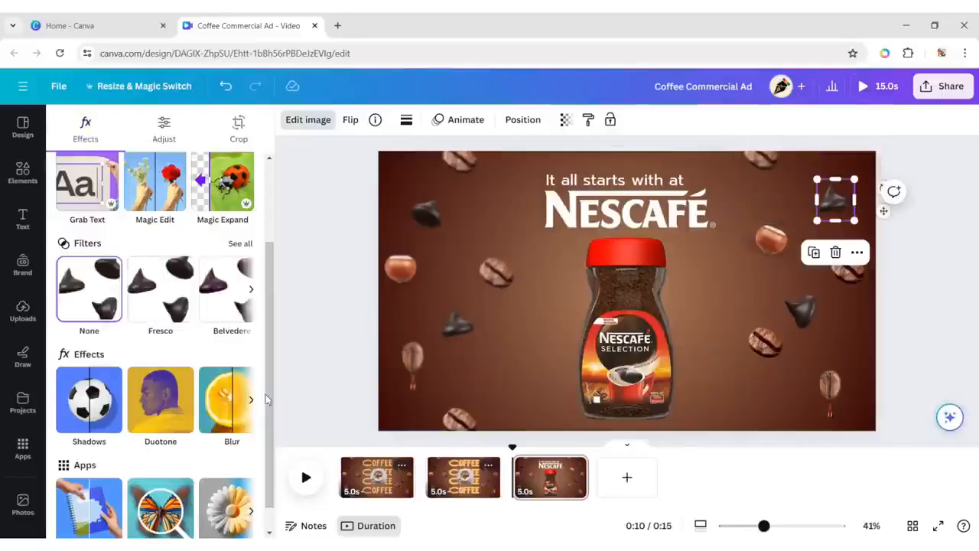
pyautogui.click(232, 397)
pyautogui.click(252, 215)
pyautogui.write('50')
pyautogui.click(70, 123)
pyautogui.click(769, 234)
pyautogui.click(232, 396)
pyautogui.click(253, 217)
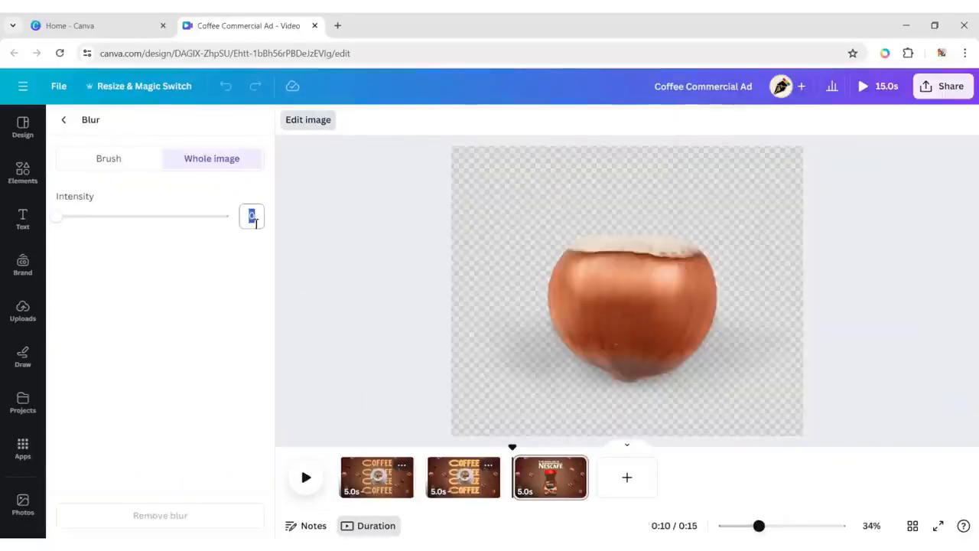
pyautogui.write('50')
pyautogui.click(69, 125)
# Apply a whole-image blur of intensity 70 to the coffee bean near the page's right edge.
pyautogui.click(847, 269)
pyautogui.click(232, 397)
pyautogui.click(253, 216)
pyautogui.write('70')
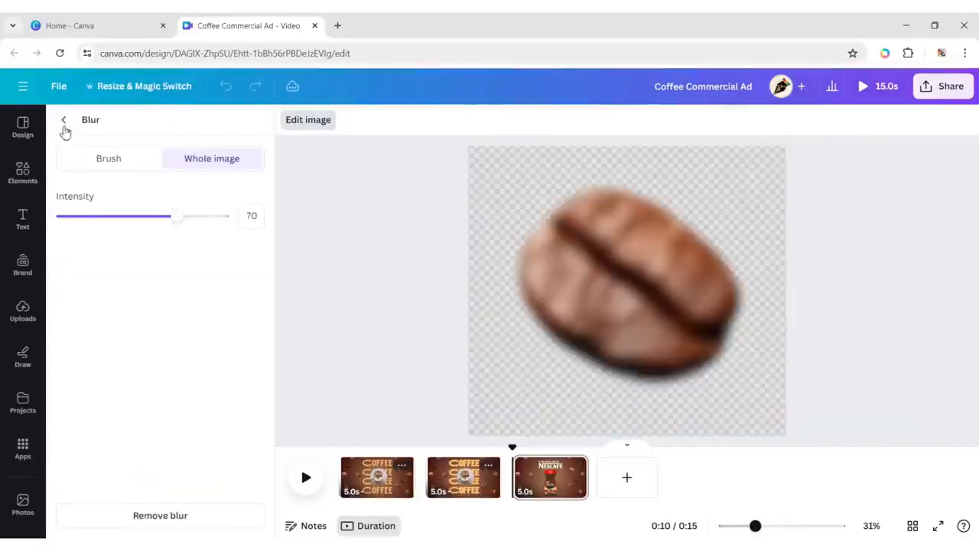
pyautogui.click(67, 125)
# Blur the lower-right chocolate chip with intensity 50 and the coffee bean just below it with intensity 70, as whole images.
pyautogui.click(803, 307)
pyautogui.click(232, 397)
pyautogui.click(252, 216)
pyautogui.write('50')
pyautogui.click(67, 124)
pyautogui.click(765, 342)
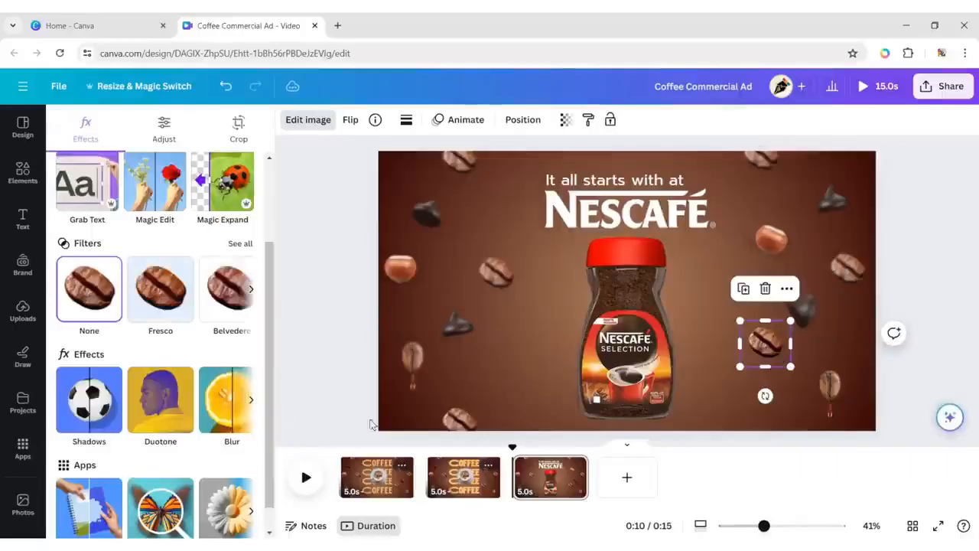
pyautogui.click(232, 397)
pyautogui.click(252, 217)
pyautogui.write('70')
pyautogui.click(66, 124)
# Apply a whole-image blur of intensity 50 to the dripping coffee bean at the page's lower right.
pyautogui.click(831, 393)
pyautogui.click(232, 397)
pyautogui.click(252, 218)
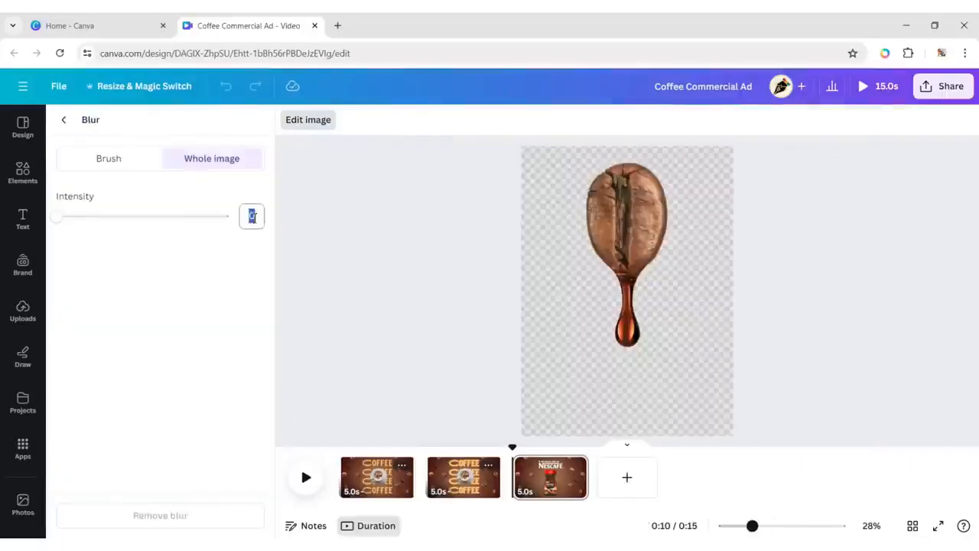
pyautogui.write('50')
pyautogui.click(62, 122)
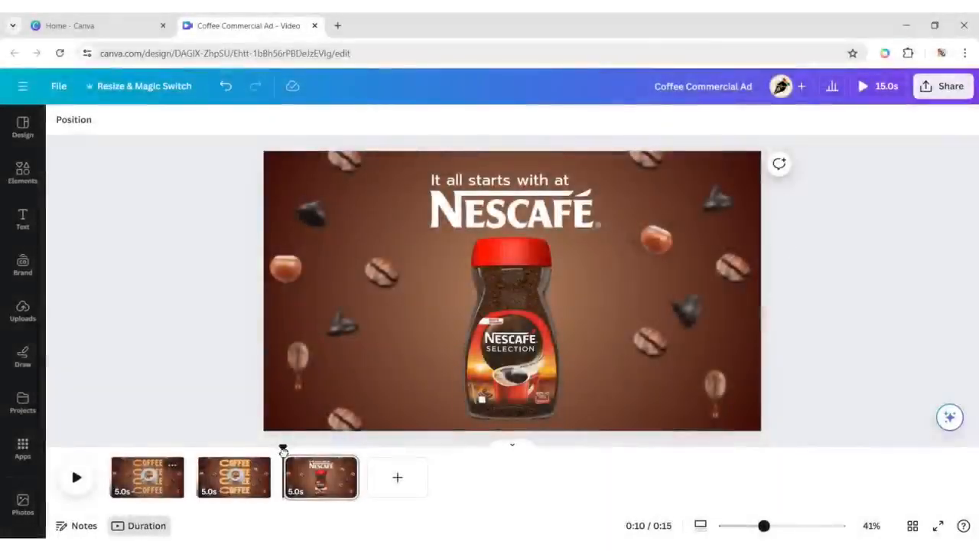
# Apply the Scrapbook animation to all the floating beans, chocolate chips and hazelnuts on the first page.
pyautogui.moveTo(282, 450); pyautogui.dragTo(72, 449)
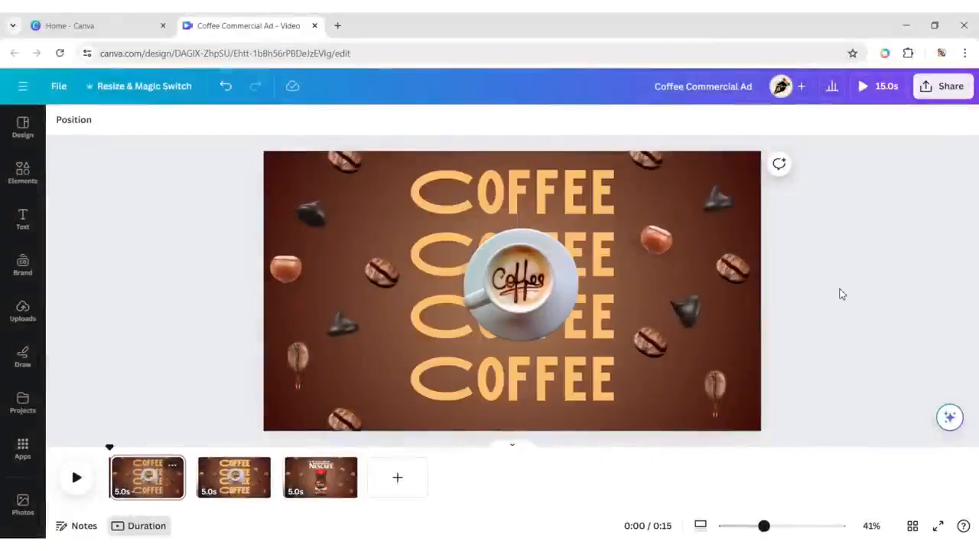
pyautogui.moveTo(285, 156); pyautogui.dragTo(384, 428)
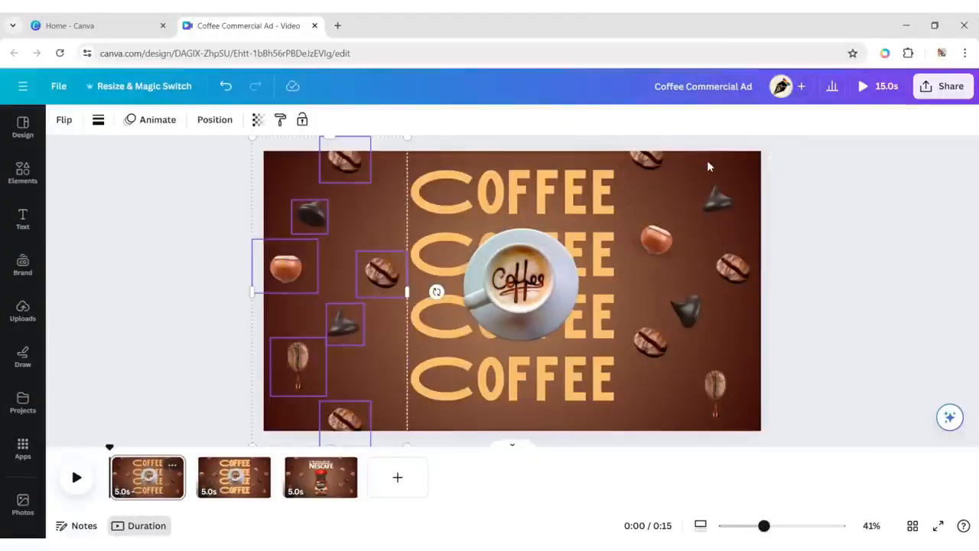
pyautogui.moveTo(649, 207); pyautogui.dragTo(666, 389)
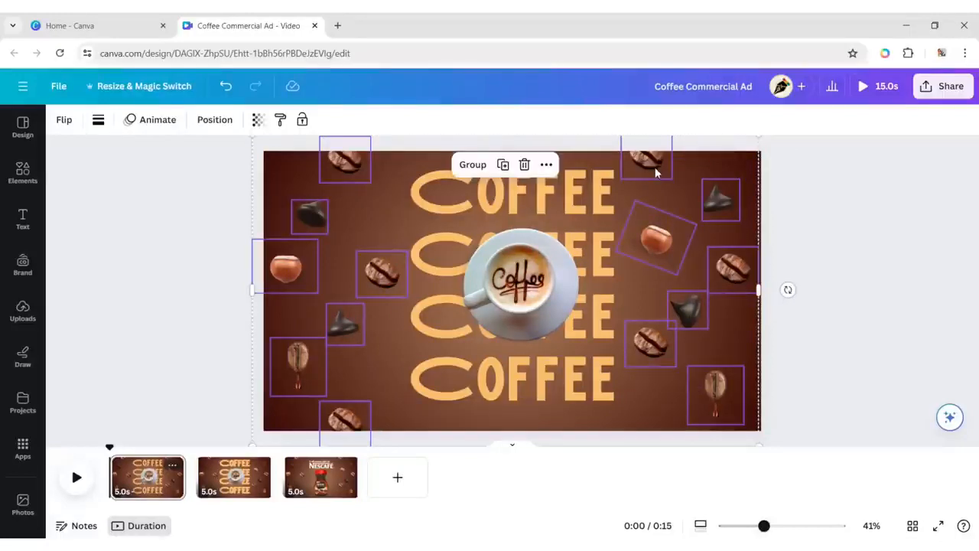
pyautogui.click(167, 124)
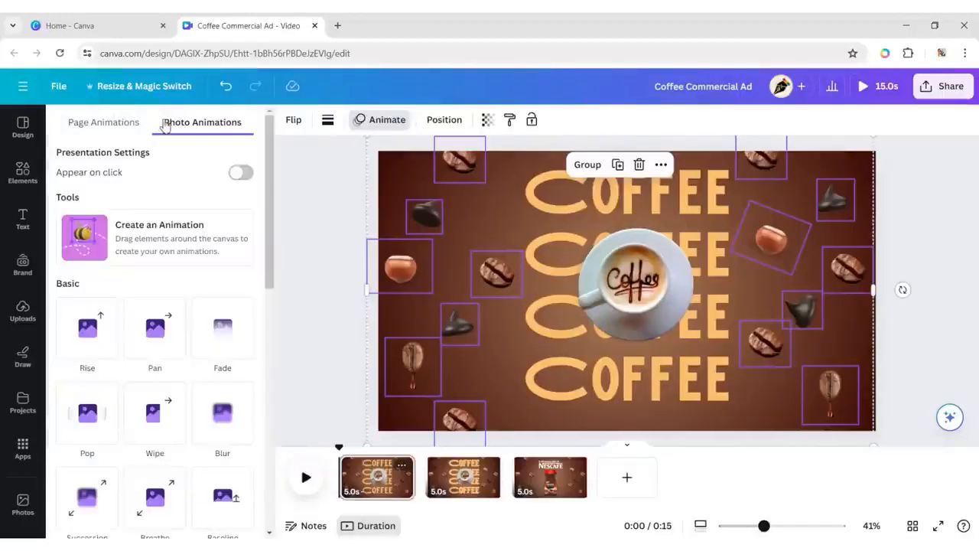
pyautogui.moveTo(267, 215); pyautogui.dragTo(267, 312)
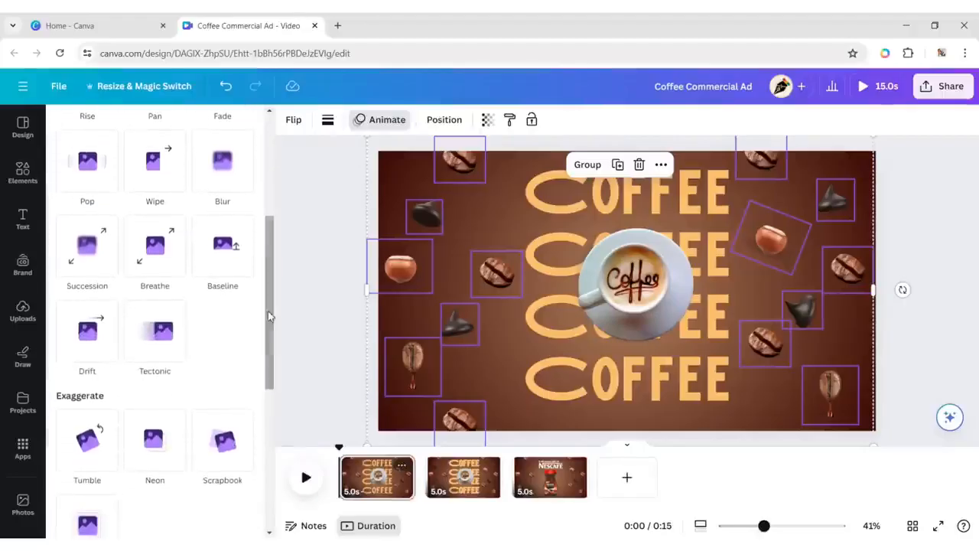
pyautogui.click(225, 435)
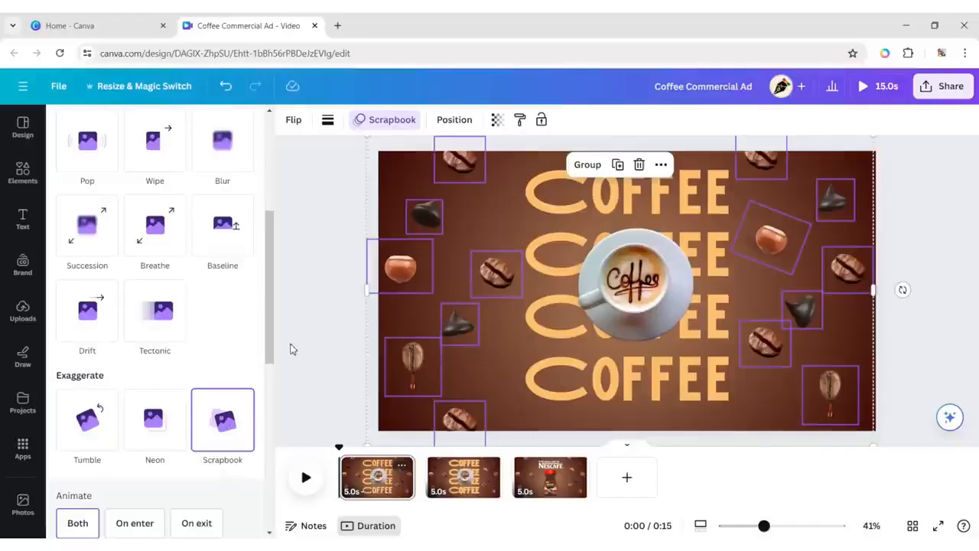
pyautogui.click(291, 349)
pyautogui.click(862, 271)
# Apply the Ascend text animation to all four COFFEE headings on the first page.
pyautogui.click(547, 191)
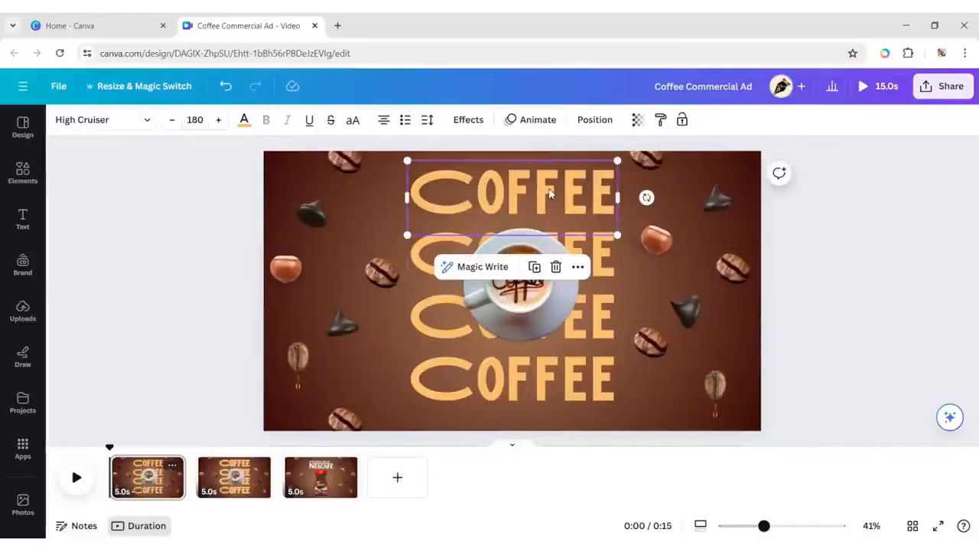
pyautogui.keyDown('shift'); pyautogui.click(428, 256); pyautogui.keyUp('shift')
pyautogui.keyDown('shift'); pyautogui.click(416, 336); pyautogui.keyUp('shift')
pyautogui.keyDown('shift'); pyautogui.click(437, 389); pyautogui.keyUp('shift')
pyautogui.click(535, 119)
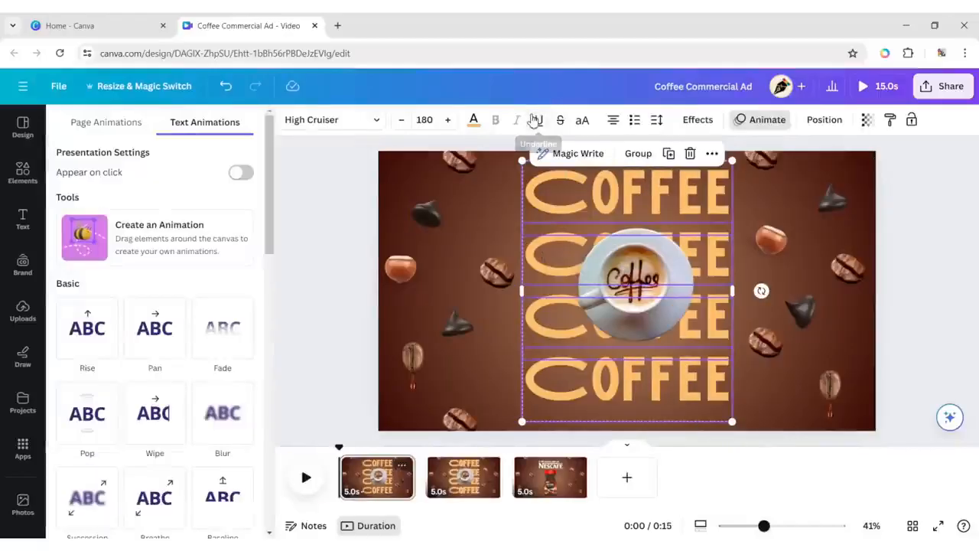
pyautogui.moveTo(268, 206); pyautogui.dragTo(271, 325)
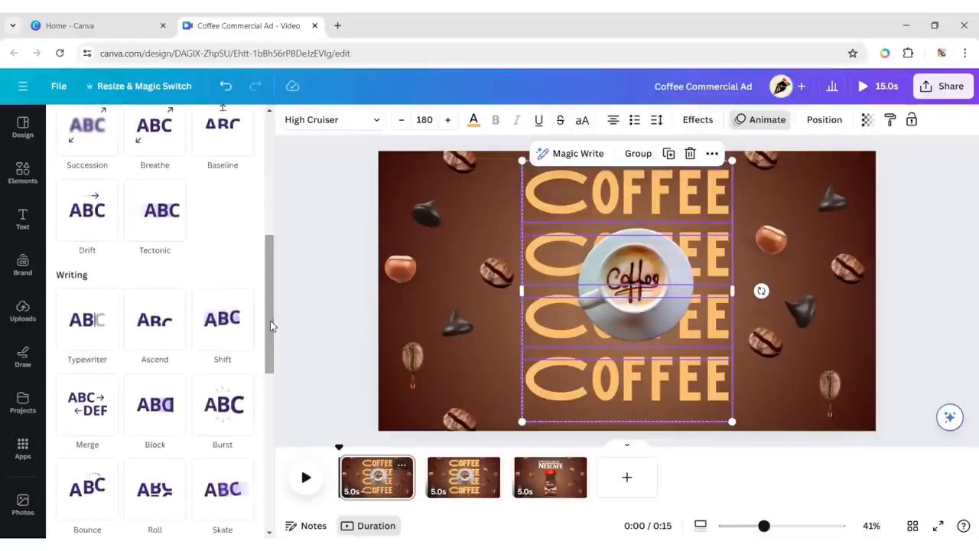
pyautogui.click(171, 321)
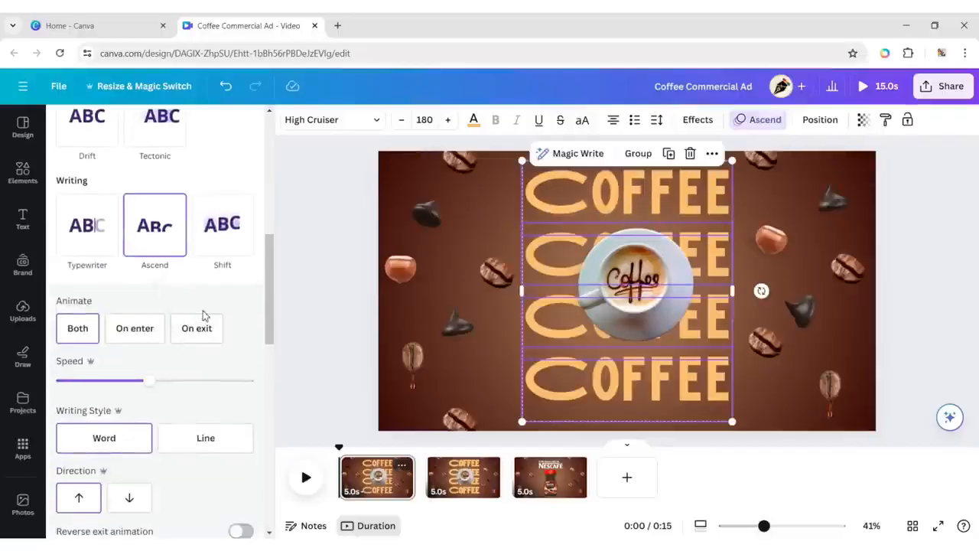
pyautogui.click(932, 241)
pyautogui.click(838, 231)
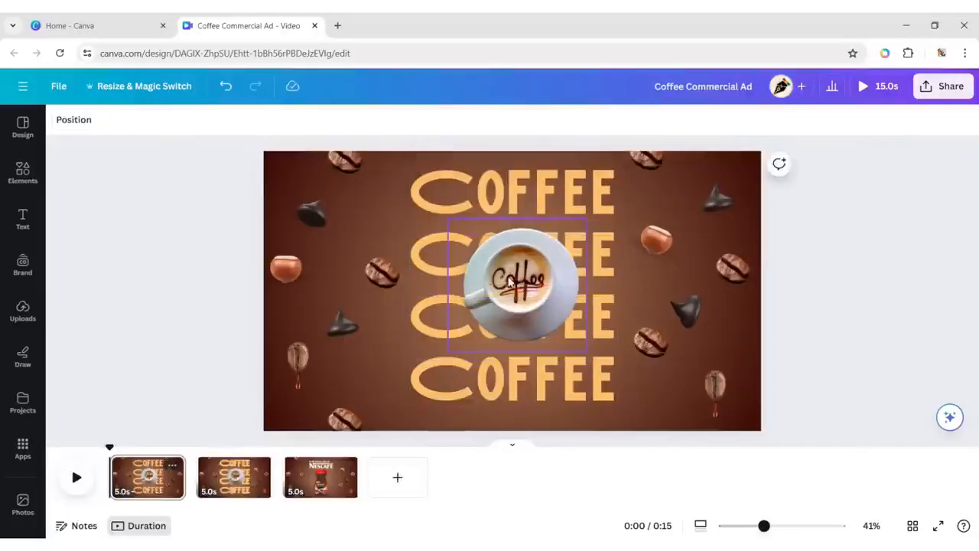
# Apply the Pop animation to the coffee cup and its shadow on the first page.
pyautogui.click(510, 280)
pyautogui.click(296, 120)
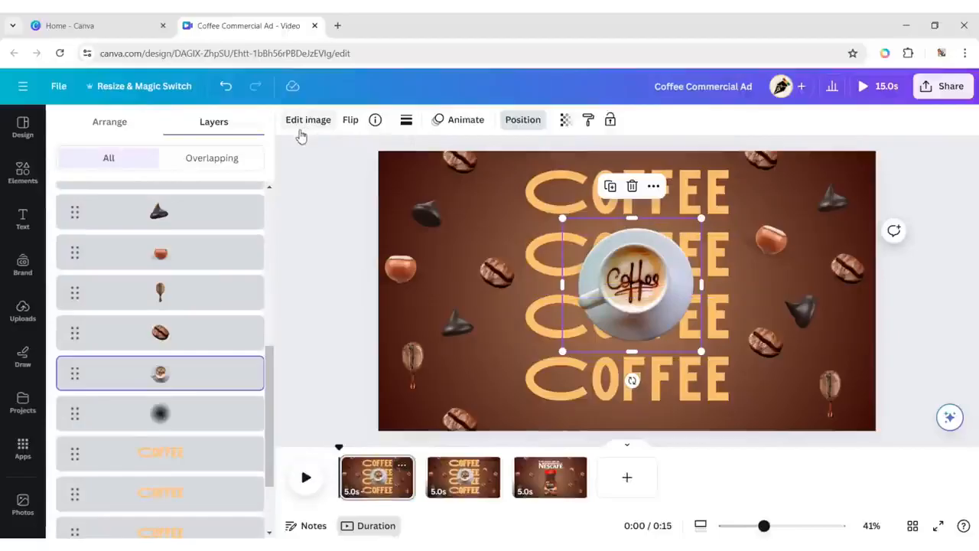
pyautogui.keyDown('shift'); pyautogui.click(235, 413); pyautogui.keyUp('shift')
pyautogui.click(416, 121)
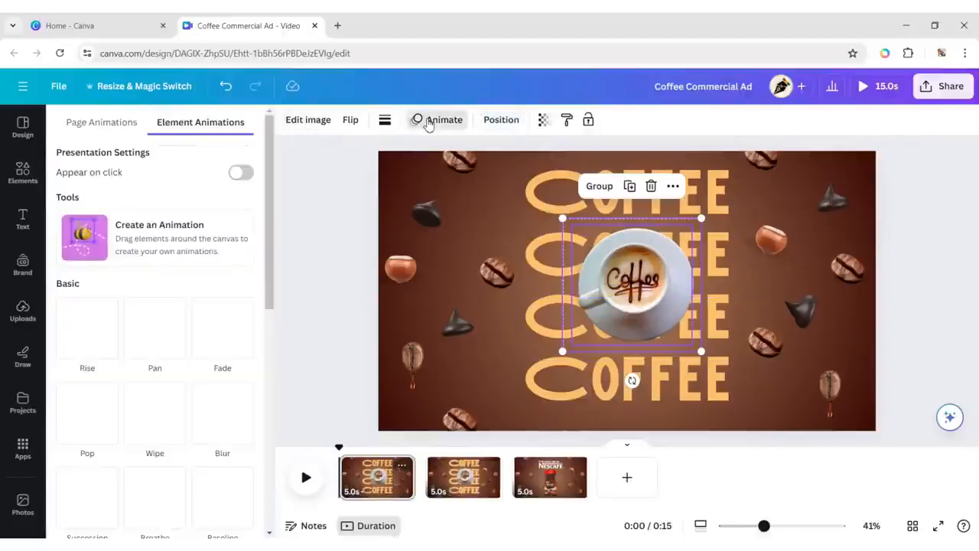
pyautogui.click(87, 413)
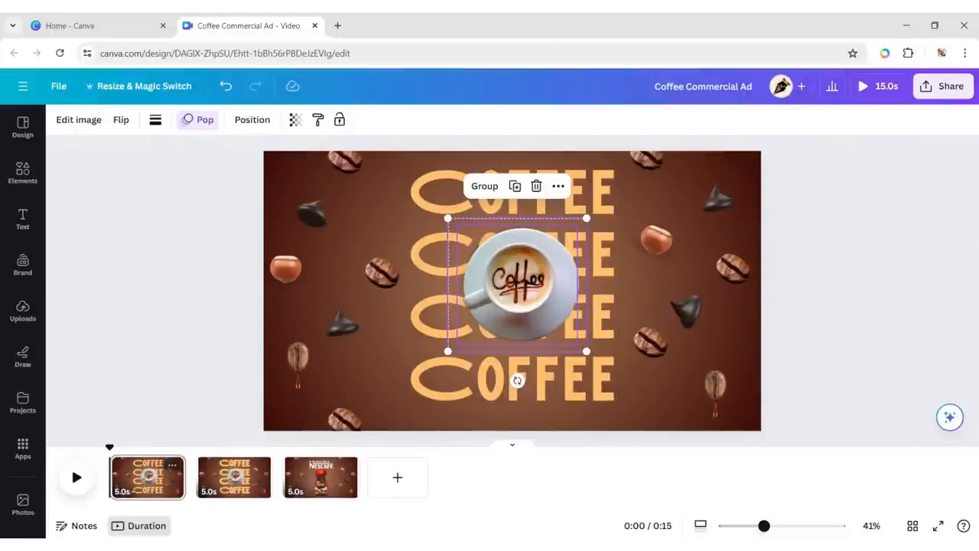
pyautogui.click(796, 222)
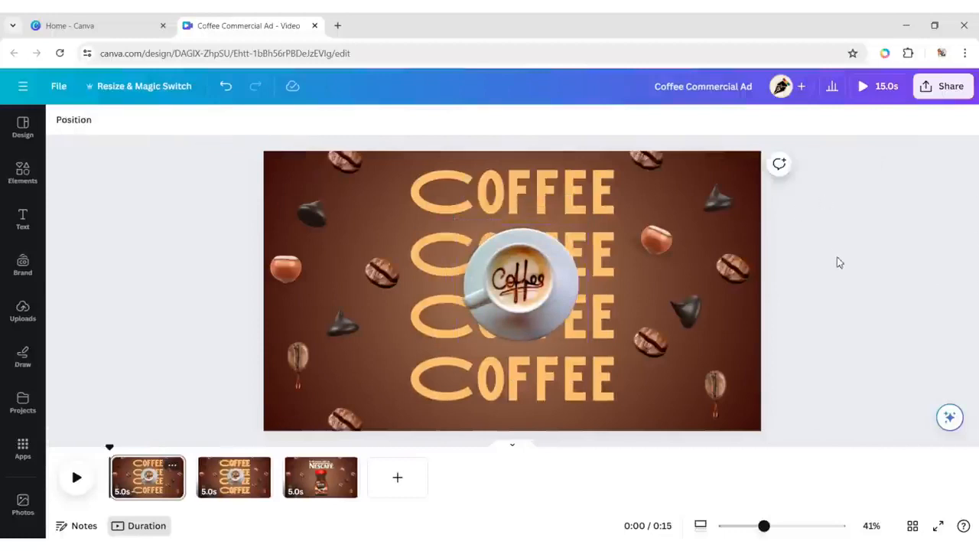
# Add the Wiggle motion effect to all the floating beans, chocolate chips and hazelnuts on the second page.
pyautogui.click(216, 471)
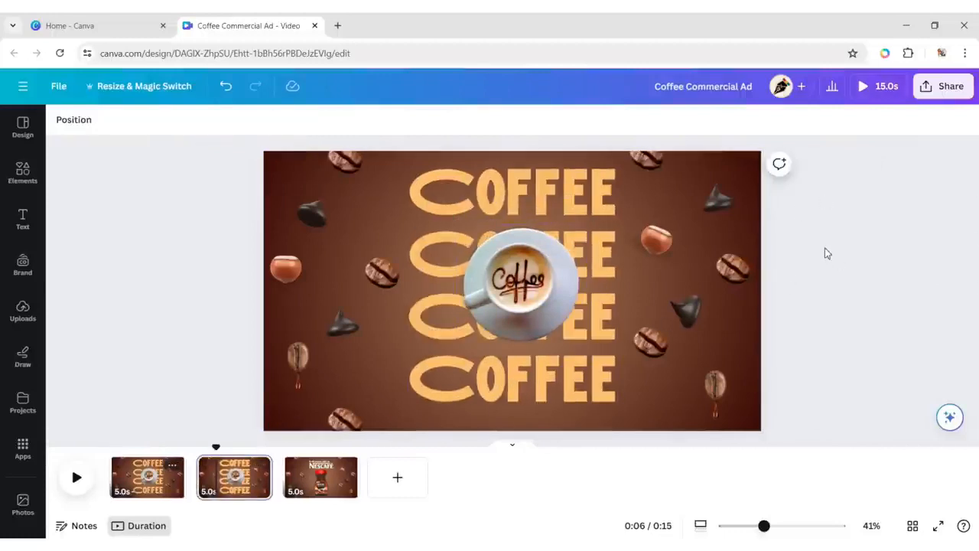
pyautogui.click(345, 170)
pyautogui.keyDown('shift'); pyautogui.click(309, 217); pyautogui.keyUp('shift')
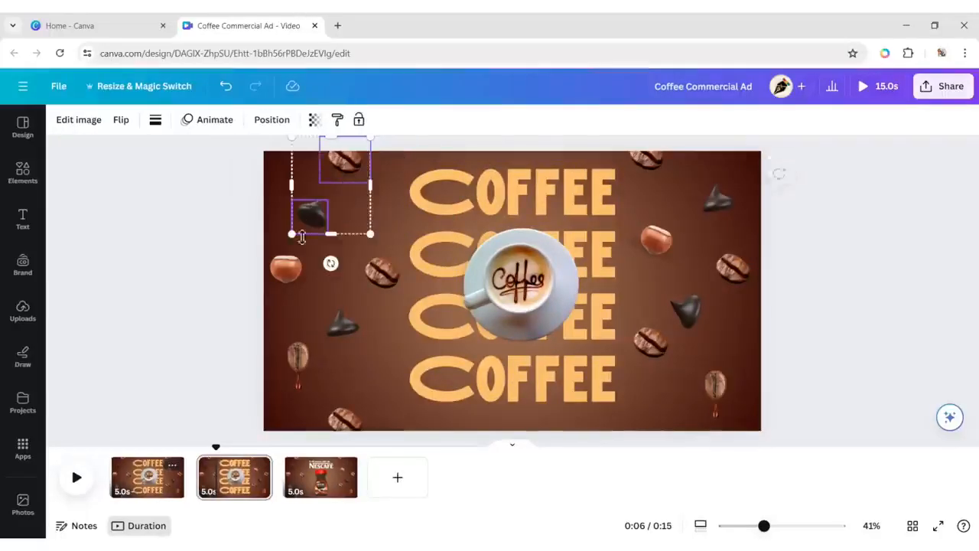
pyautogui.keyDown('shift'); pyautogui.click(285, 266); pyautogui.keyUp('shift')
pyautogui.keyDown('shift'); pyautogui.click(380, 272); pyautogui.keyUp('shift')
pyautogui.keyDown('shift'); pyautogui.click(344, 325); pyautogui.keyUp('shift')
pyautogui.keyDown('shift'); pyautogui.click(298, 360); pyautogui.keyUp('shift')
pyautogui.keyDown('shift'); pyautogui.click(344, 422); pyautogui.keyUp('shift')
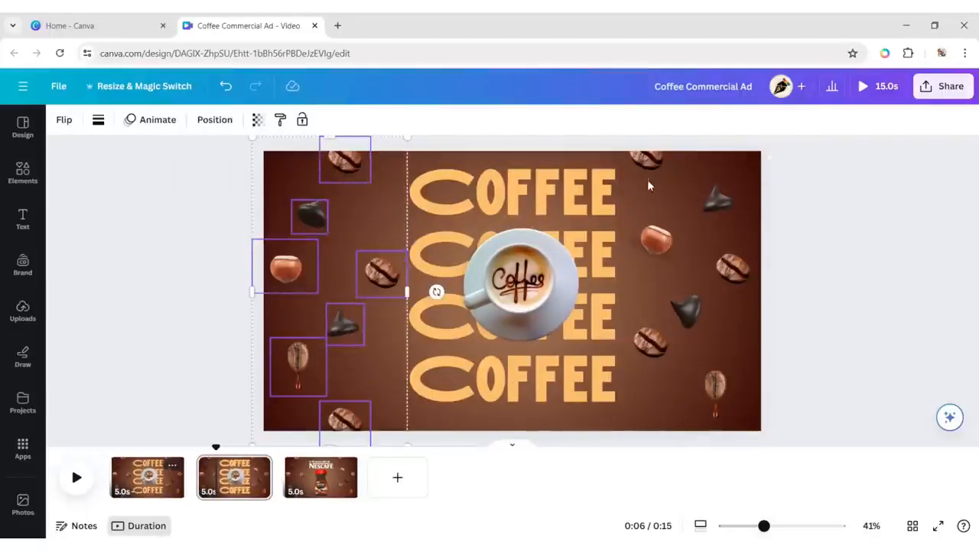
pyautogui.keyDown('shift'); pyautogui.click(646, 158); pyautogui.keyUp('shift')
pyautogui.keyDown('shift'); pyautogui.click(719, 200); pyautogui.keyUp('shift')
pyautogui.keyDown('shift'); pyautogui.click(733, 268); pyautogui.keyUp('shift')
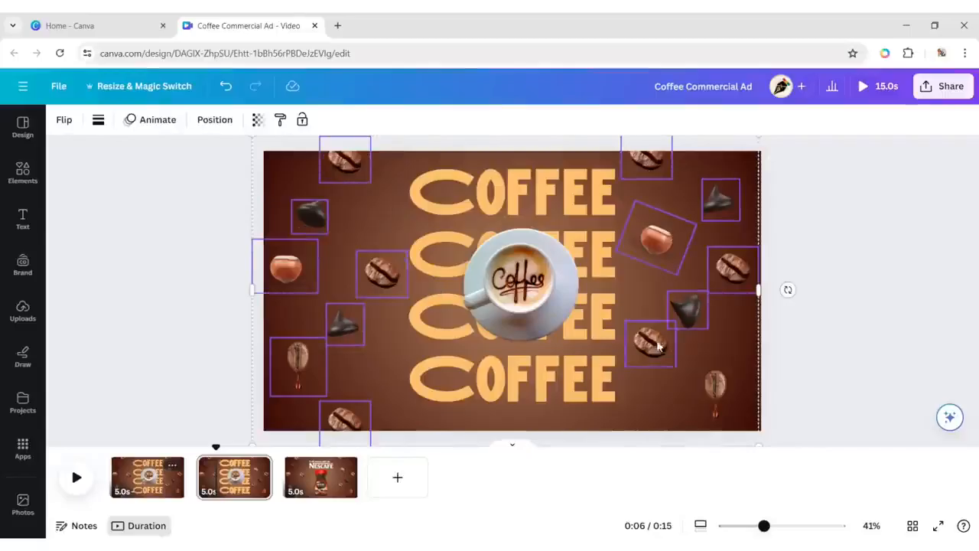
pyautogui.keyDown('shift'); pyautogui.click(718, 397); pyautogui.keyUp('shift')
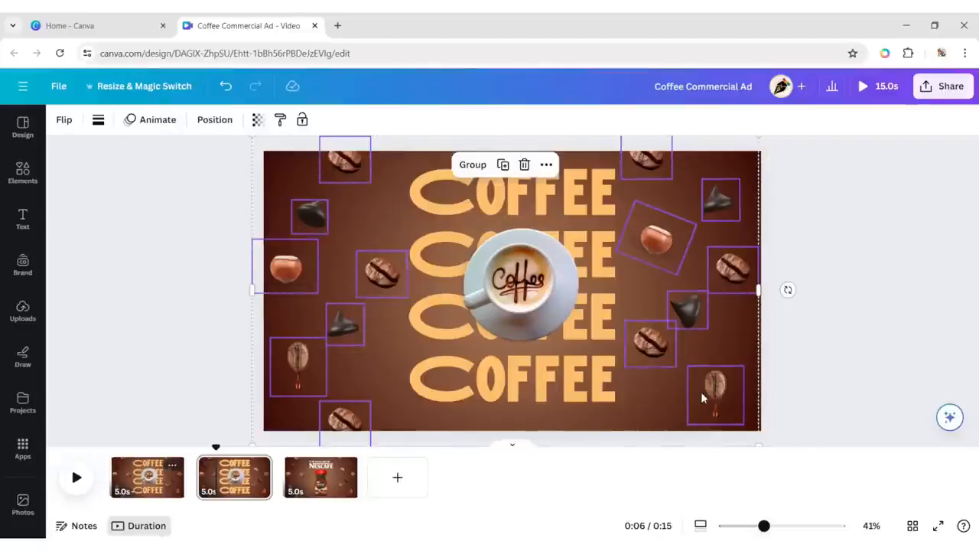
pyautogui.click(152, 120)
pyautogui.moveTo(270, 218); pyautogui.dragTo(287, 424)
pyautogui.scroll(-2, 177, 459)
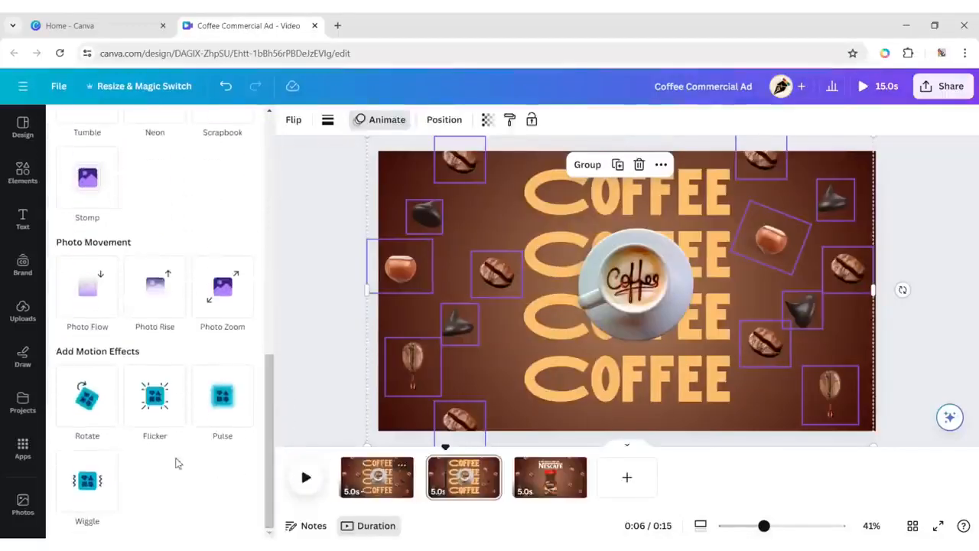
pyautogui.click(87, 481)
pyautogui.click(919, 217)
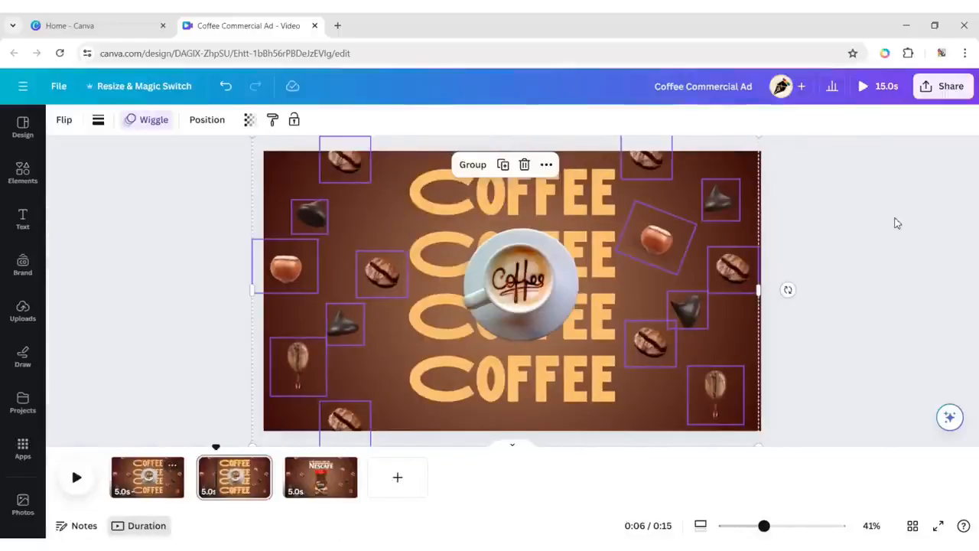
# Apply the Pop animation, on exit only, to the second page's coffee cup and its shadow.
pyautogui.click(514, 285)
pyautogui.click(294, 120)
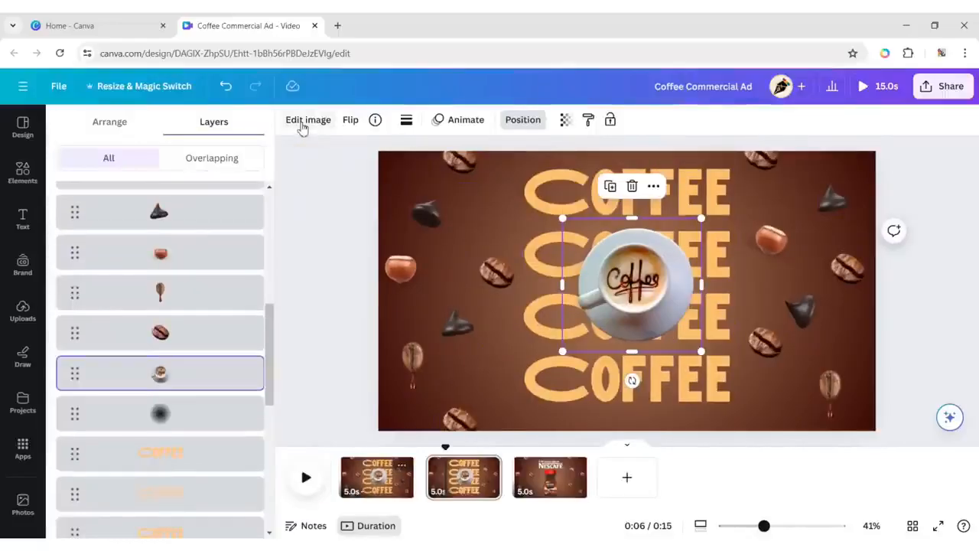
pyautogui.keyDown('shift'); pyautogui.click(175, 410); pyautogui.keyUp('shift')
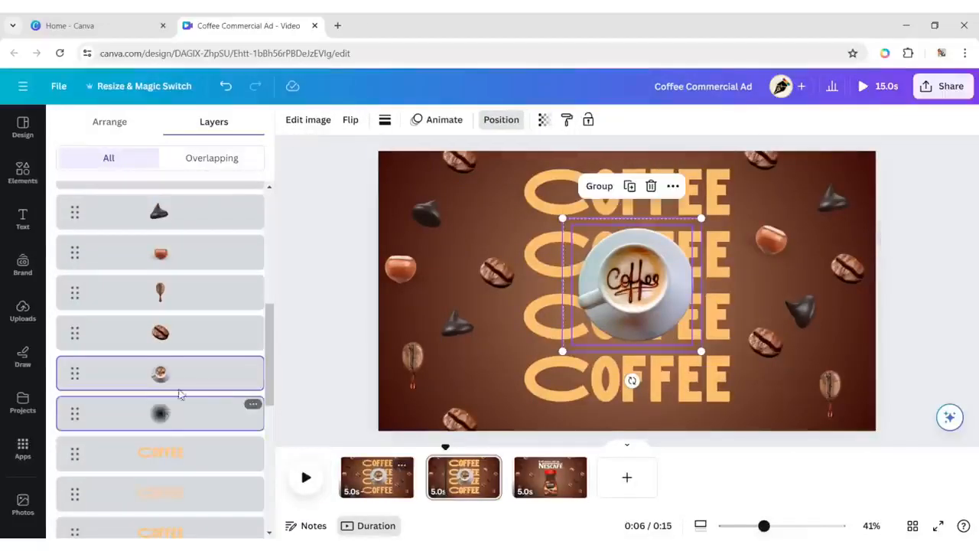
pyautogui.click(435, 120)
pyautogui.scroll(-3, 92, 260)
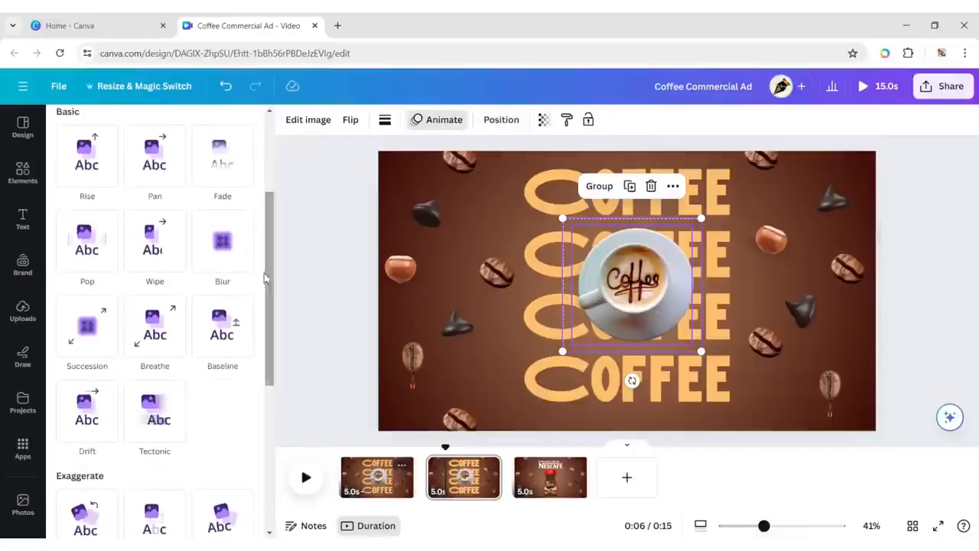
pyautogui.click(96, 257)
pyautogui.click(186, 345)
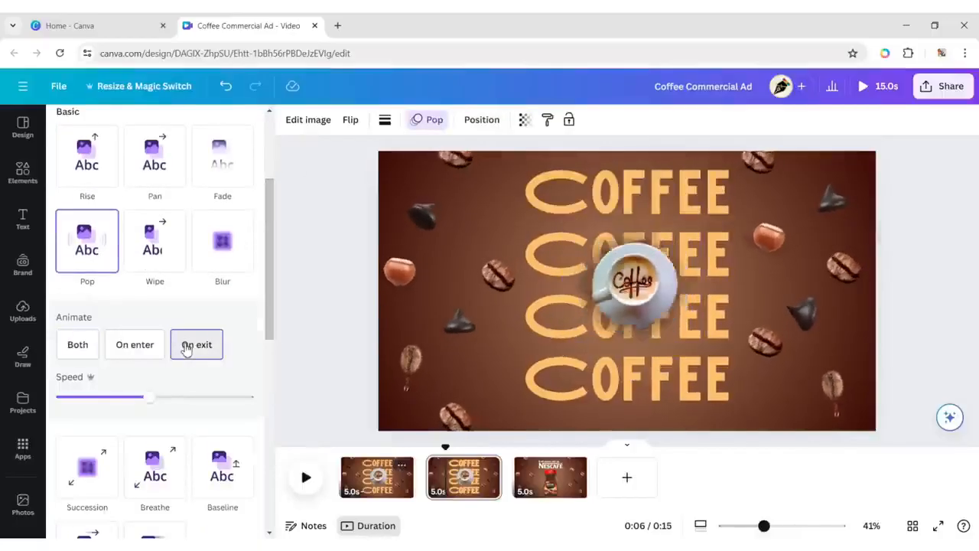
# Add the Rotate motion effect to the second page's coffee cup and shadow.
pyautogui.scroll(-8, 255, 417)
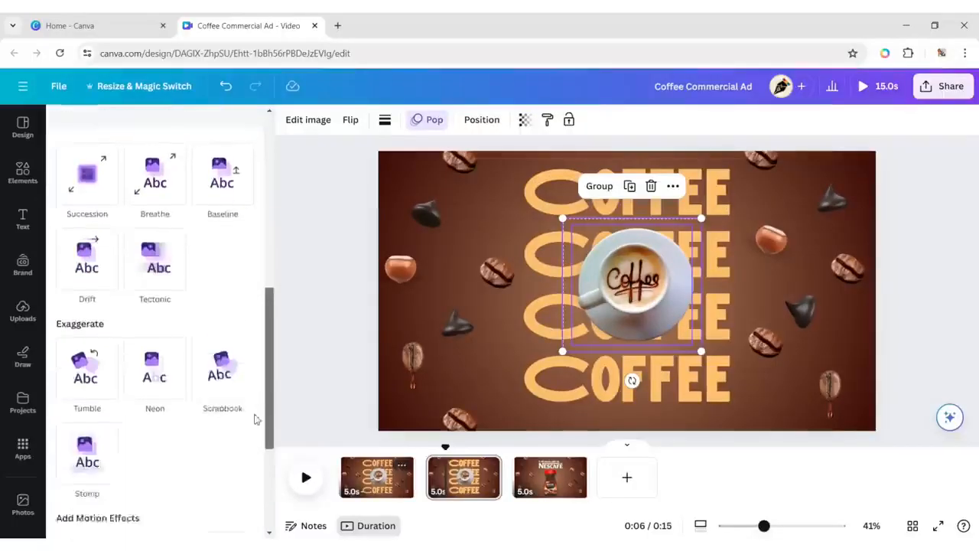
pyautogui.click(87, 354)
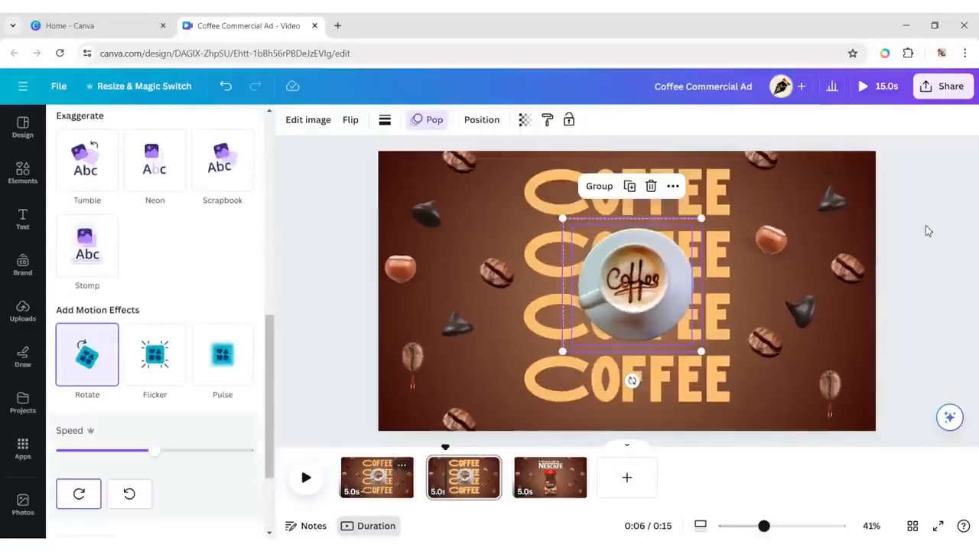
pyautogui.click(881, 235)
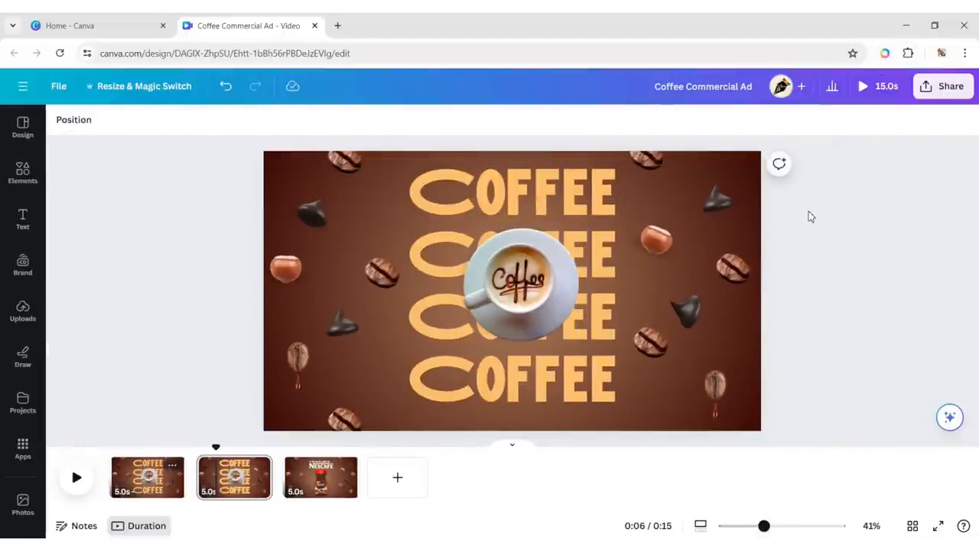
# Apply the Ascend text animation, on exit only, to all the stacked COFFEE headings on the second page, leaving out the cup and shadow.
pyautogui.moveTo(391, 172); pyautogui.dragTo(612, 404)
pyautogui.keyDown('shift'); pyautogui.click(377, 281); pyautogui.keyUp('shift')
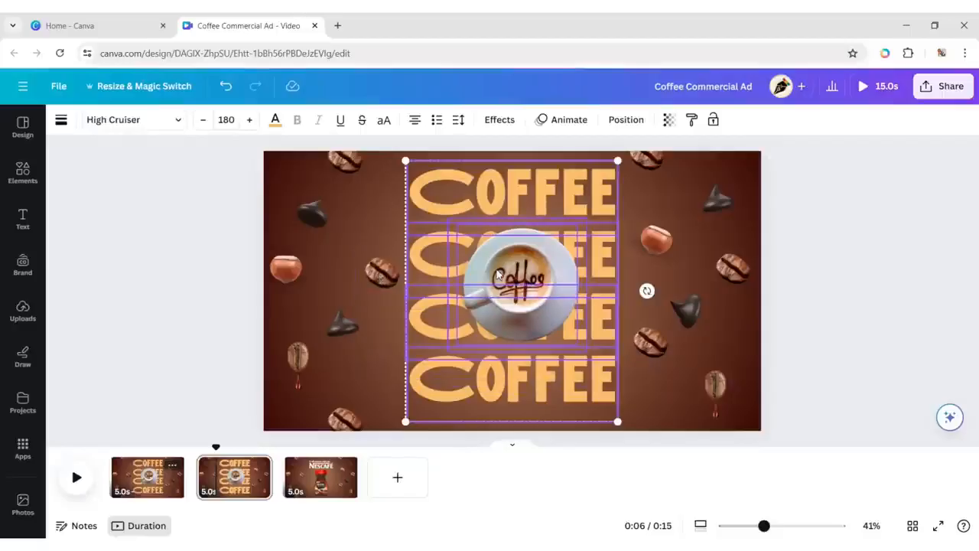
pyautogui.click(612, 120)
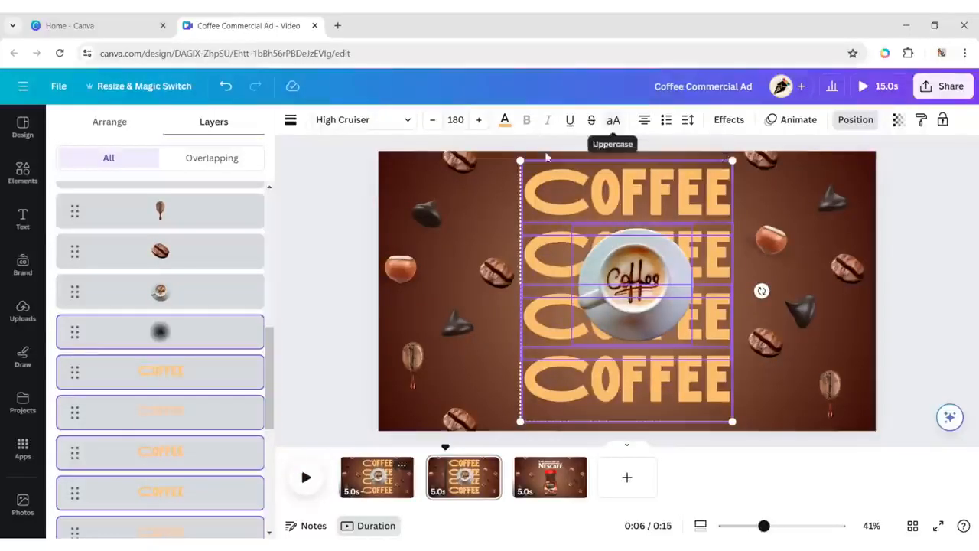
pyautogui.scroll(-1, 207, 273)
pyautogui.moveTo(273, 383); pyautogui.dragTo(299, 377)
pyautogui.click(753, 121)
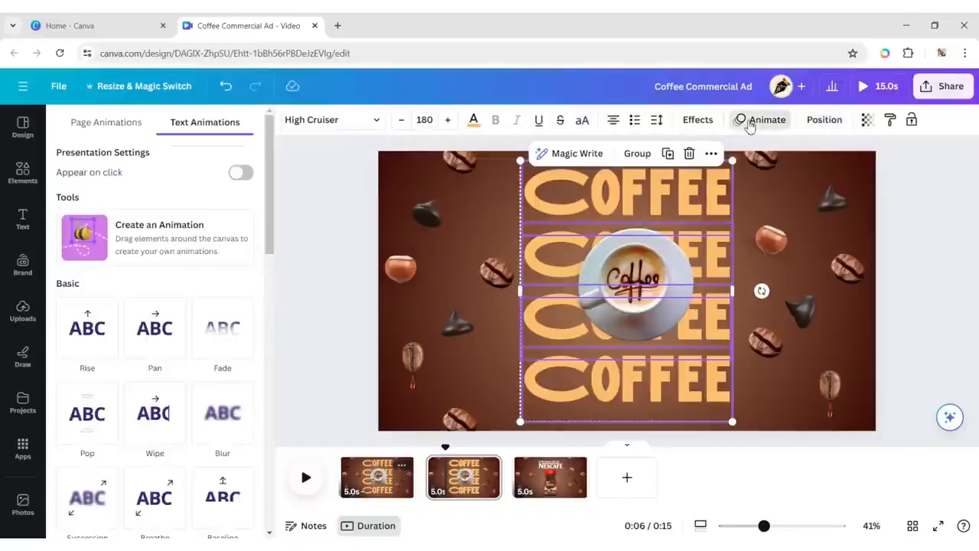
pyautogui.moveTo(267, 209); pyautogui.dragTo(247, 343)
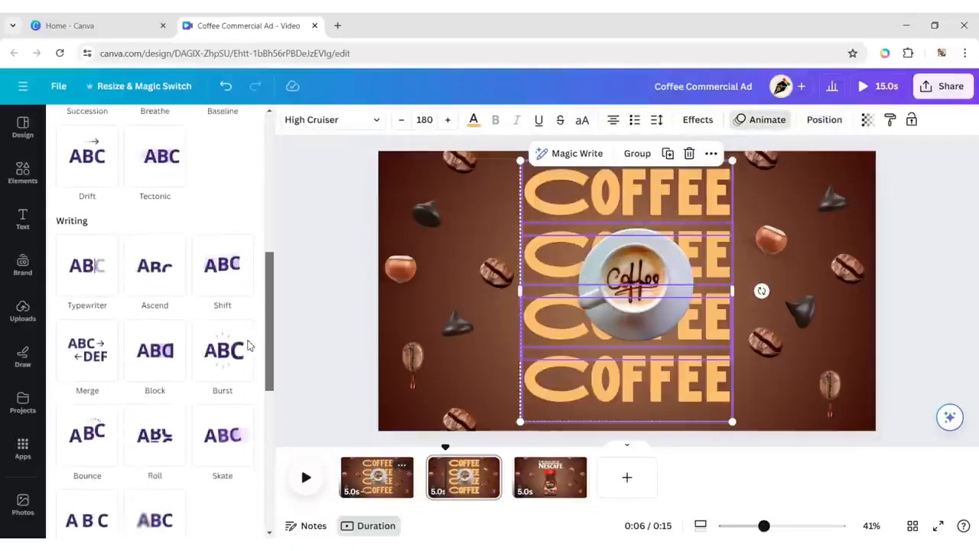
pyautogui.click(160, 280)
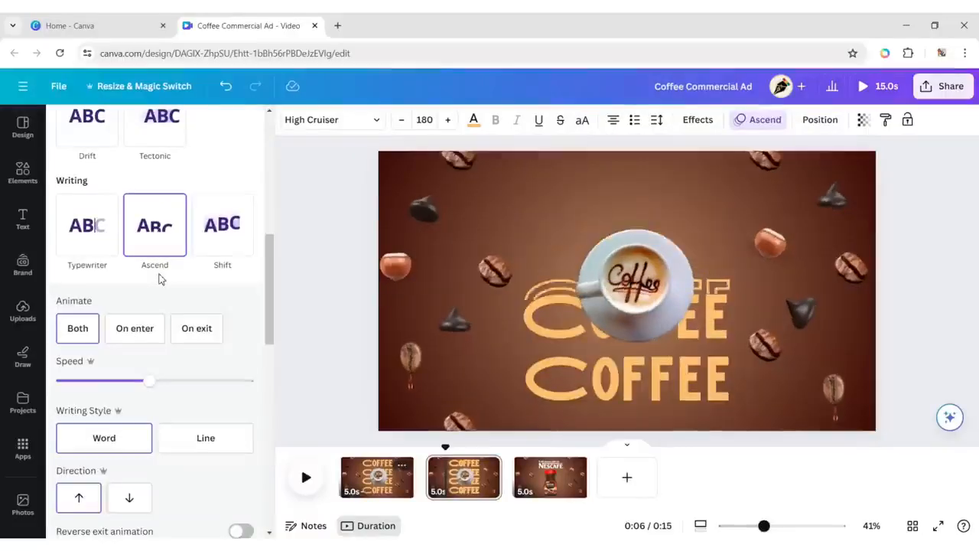
pyautogui.click(199, 338)
pyautogui.click(871, 271)
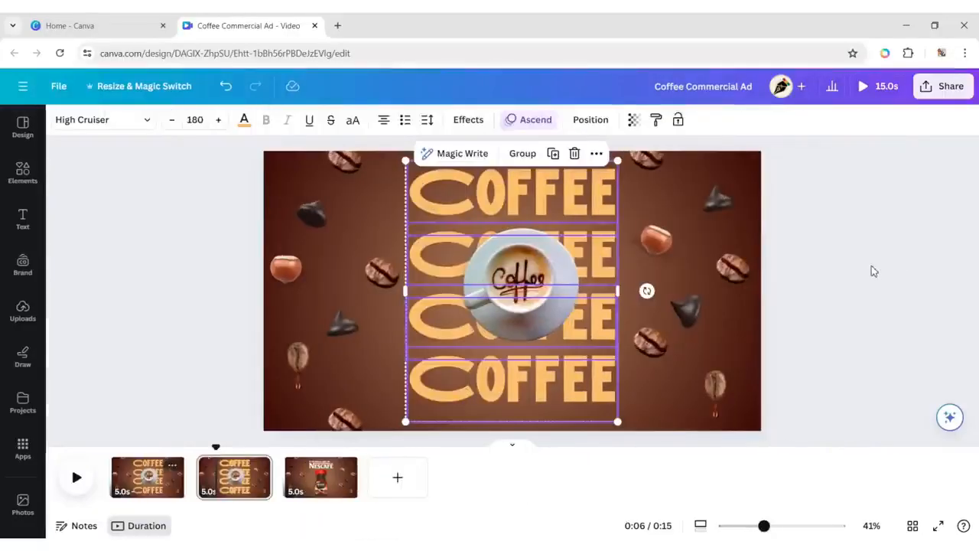
# Apply the Baseline photo animation, on enter with upward direction, to the coffee jar on the third page.
pyautogui.click(335, 475)
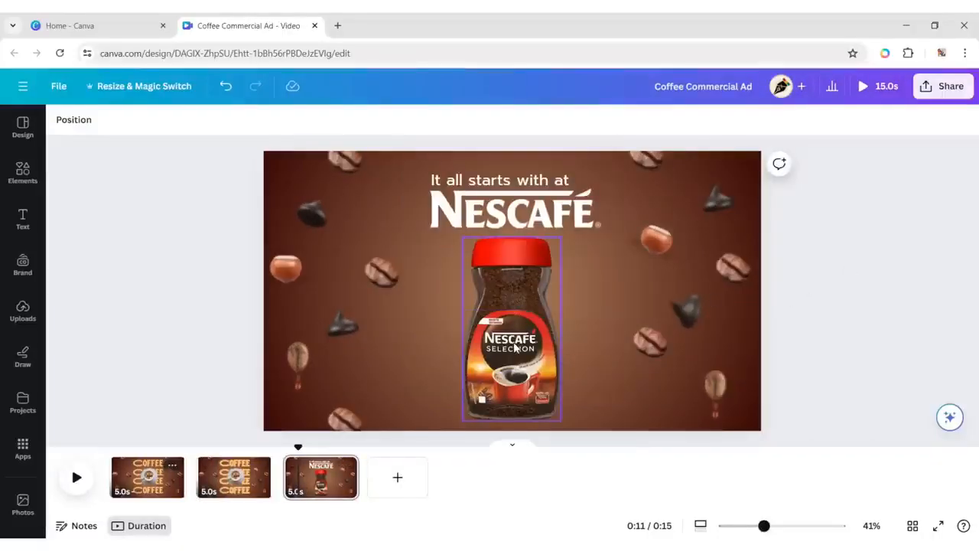
pyautogui.click(515, 347)
pyautogui.click(232, 122)
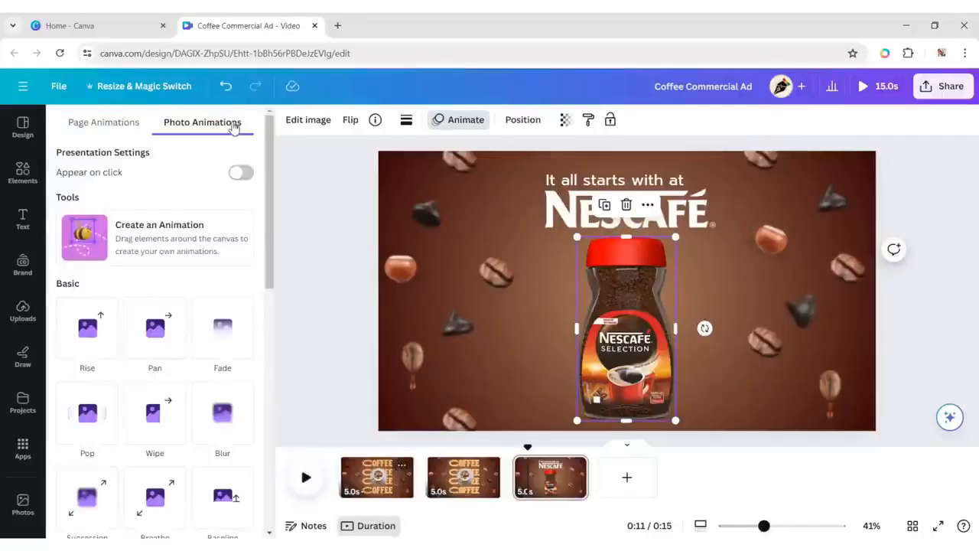
pyautogui.scroll(-3, 153, 321)
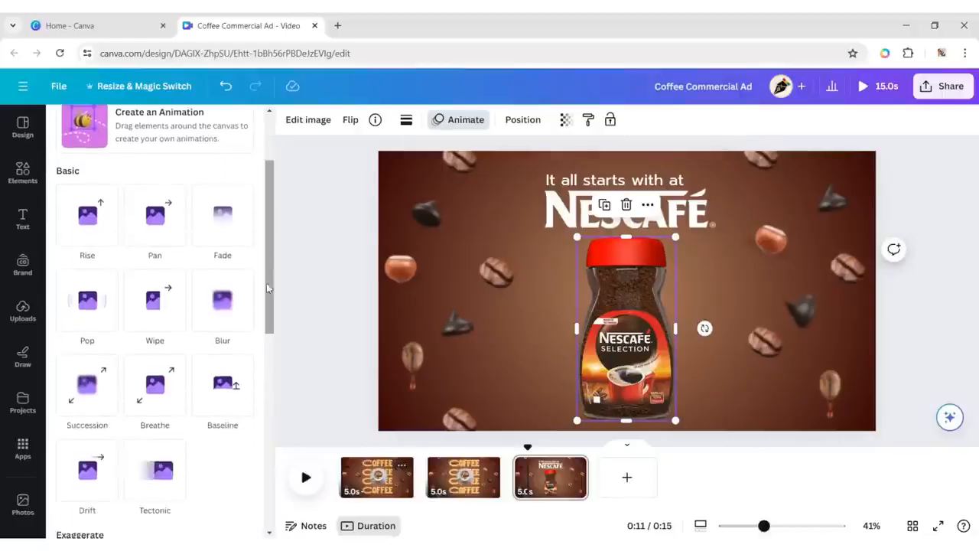
pyautogui.click(219, 391)
pyautogui.scroll(-2, 218, 393)
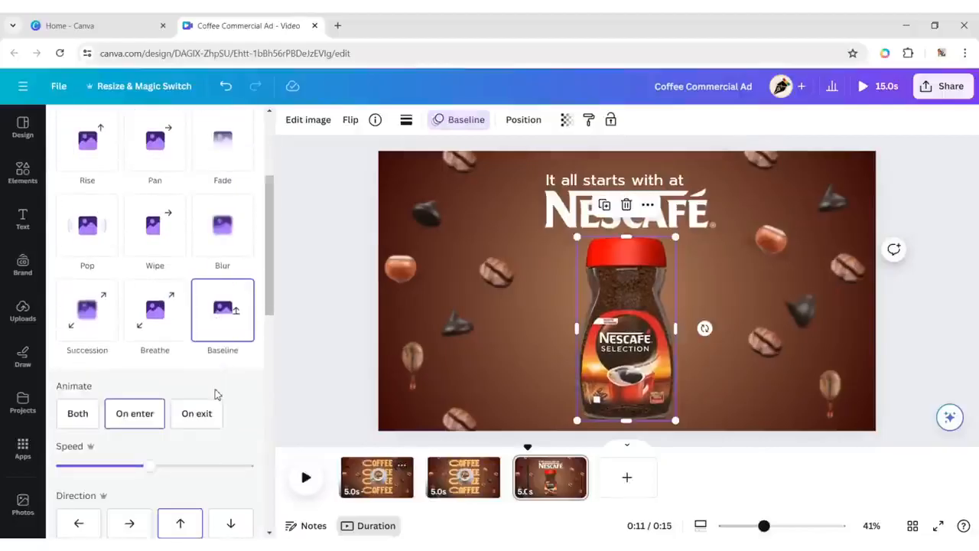
# Apply the Succession animation to the third page's NESCAFÉ logo and the Typewriter animation to the "It all starts with at" tagline, both on enter.
pyautogui.click(571, 216)
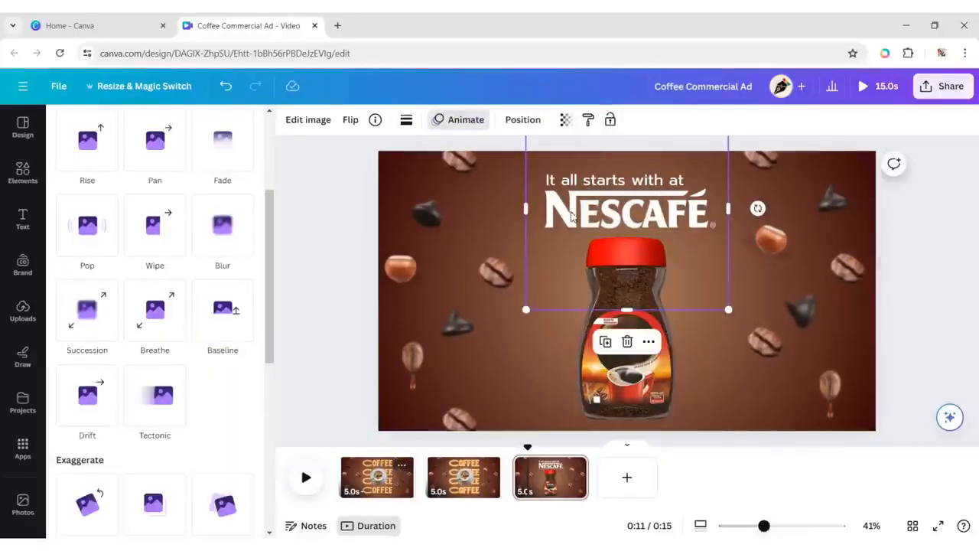
pyautogui.click(95, 324)
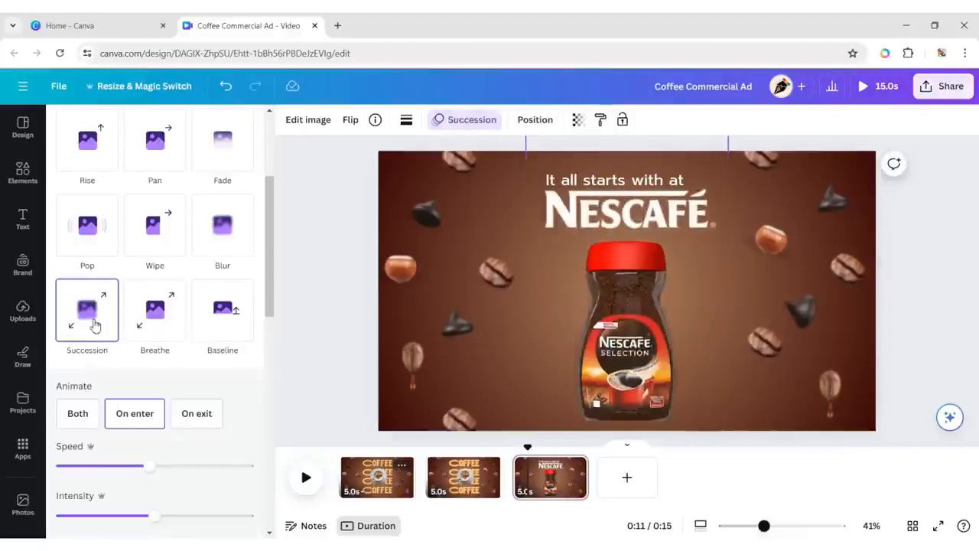
pyautogui.click(575, 188)
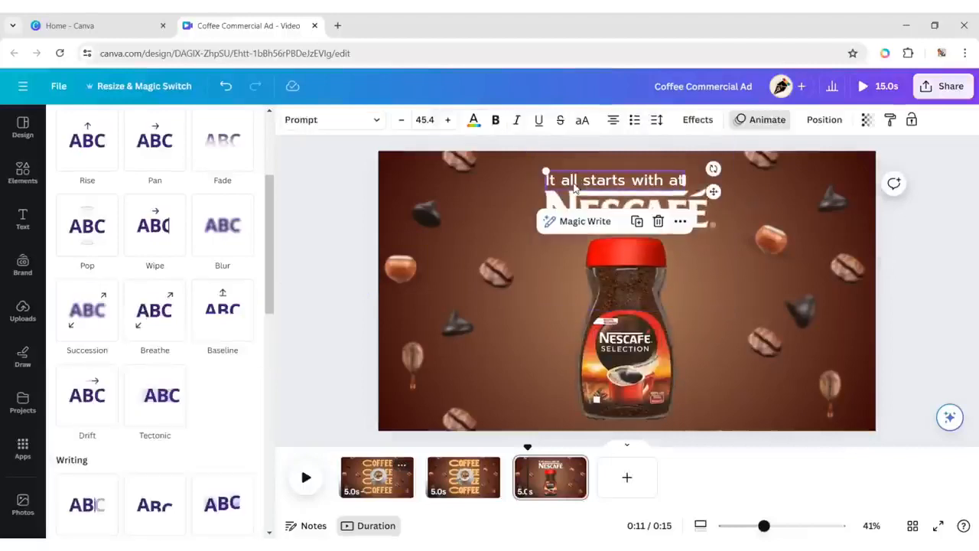
pyautogui.moveTo(270, 273); pyautogui.dragTo(278, 345)
pyautogui.click(98, 305)
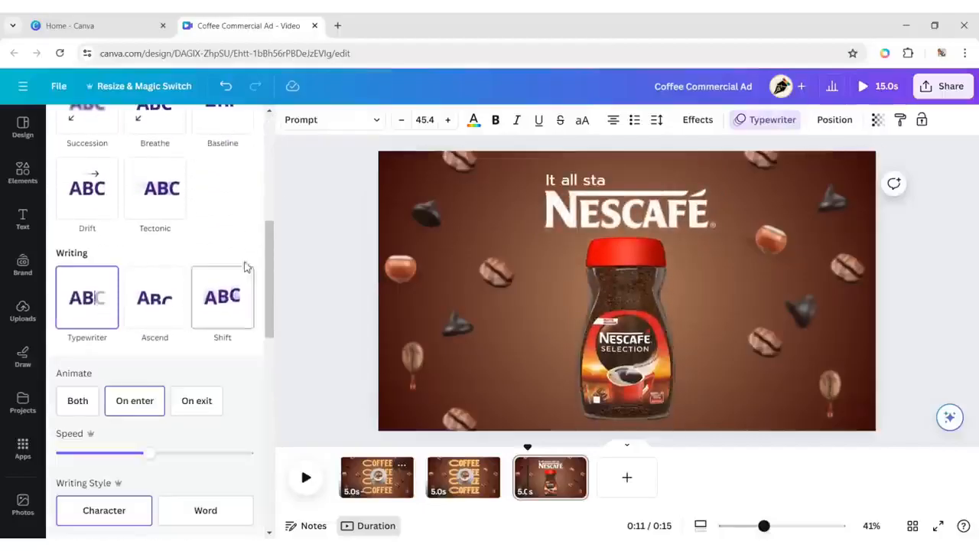
pyautogui.click(299, 244)
pyautogui.click(852, 241)
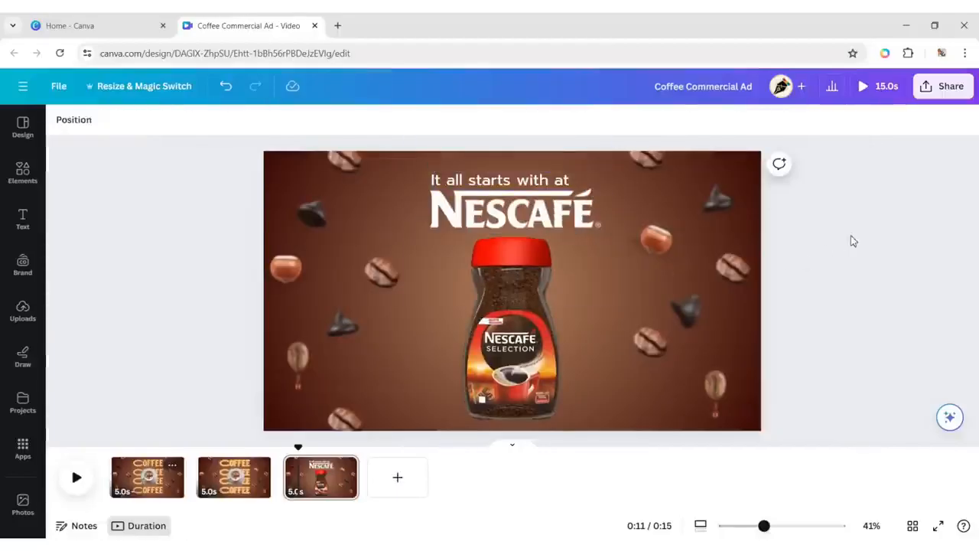
# Show the element timing for the third page's tagline, logo and jar, and preview the page from 10.0 s.
pyautogui.click(538, 193)
pyautogui.keyDown('shift'); pyautogui.click(514, 340); pyautogui.keyUp('shift')
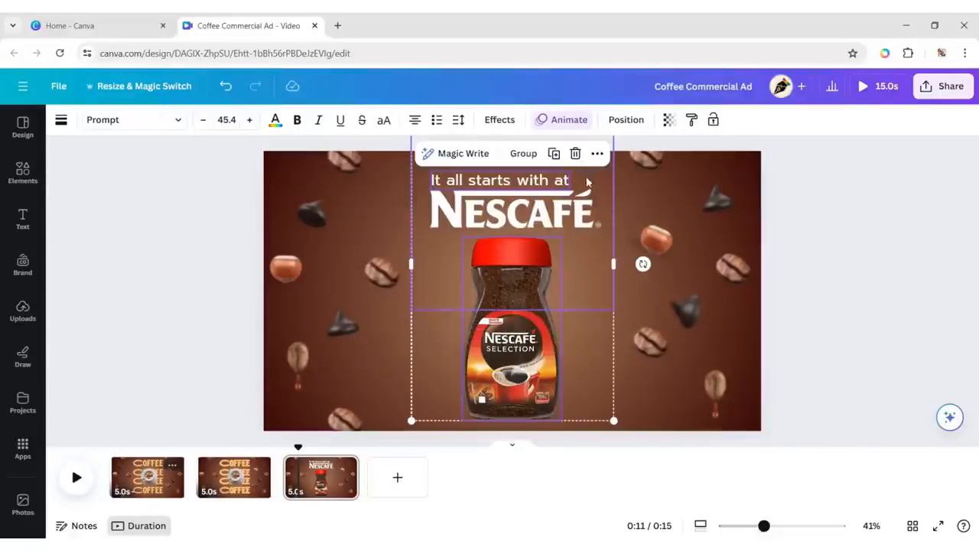
pyautogui.rightClick(586, 181)
pyautogui.click(645, 320)
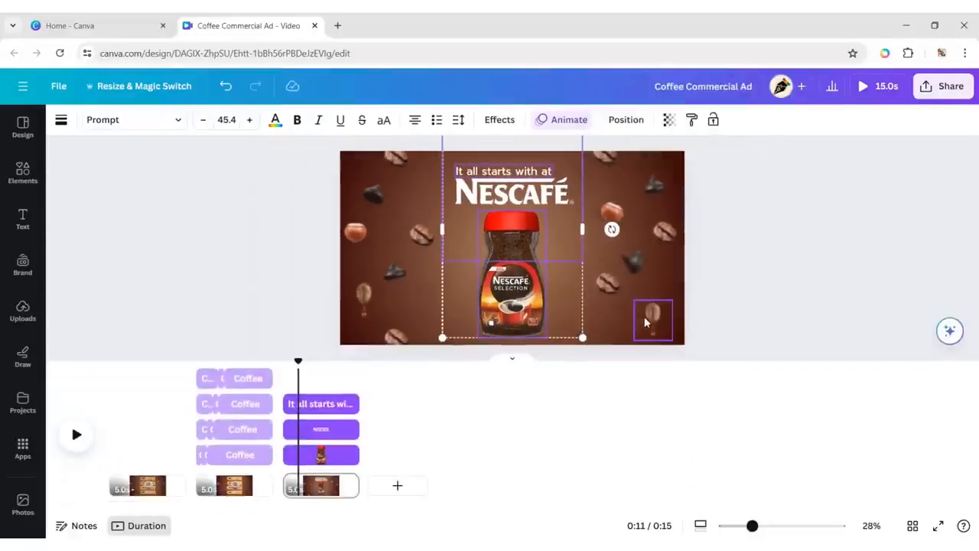
pyautogui.moveTo(300, 362); pyautogui.dragTo(284, 360)
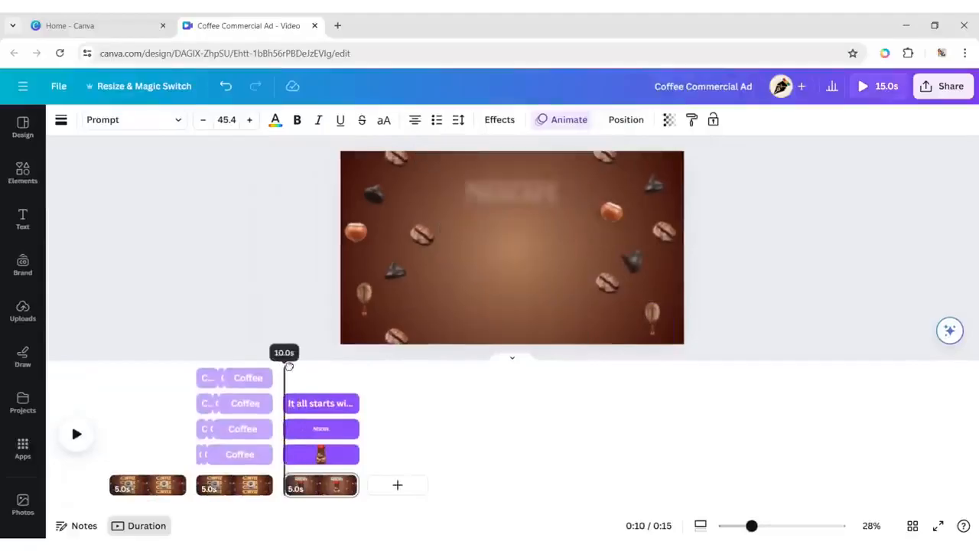
pyautogui.click(75, 435)
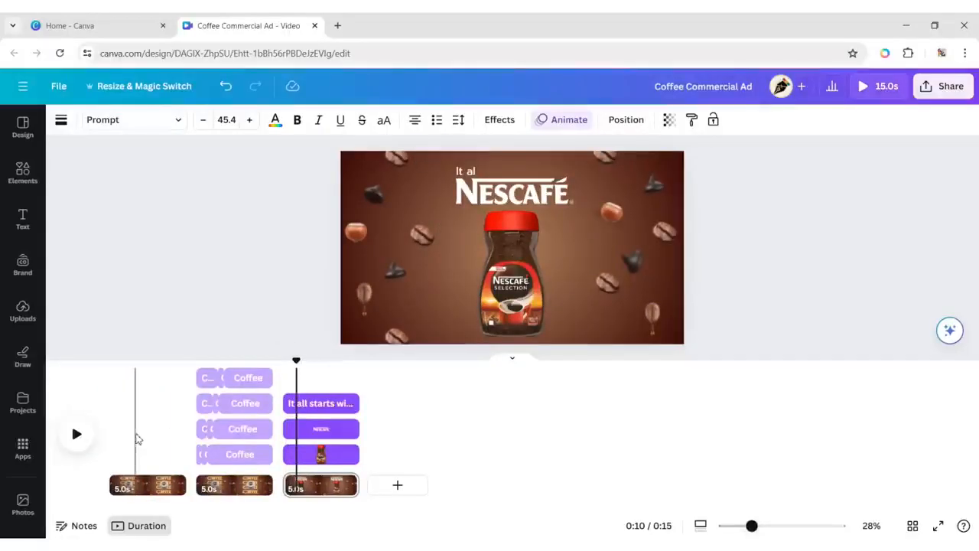
# Trim the start of the tagline's timing to the paused playhead so it enters after the jar, and preview the third page.
pyautogui.moveTo(290, 403); pyautogui.dragTo(284, 360)
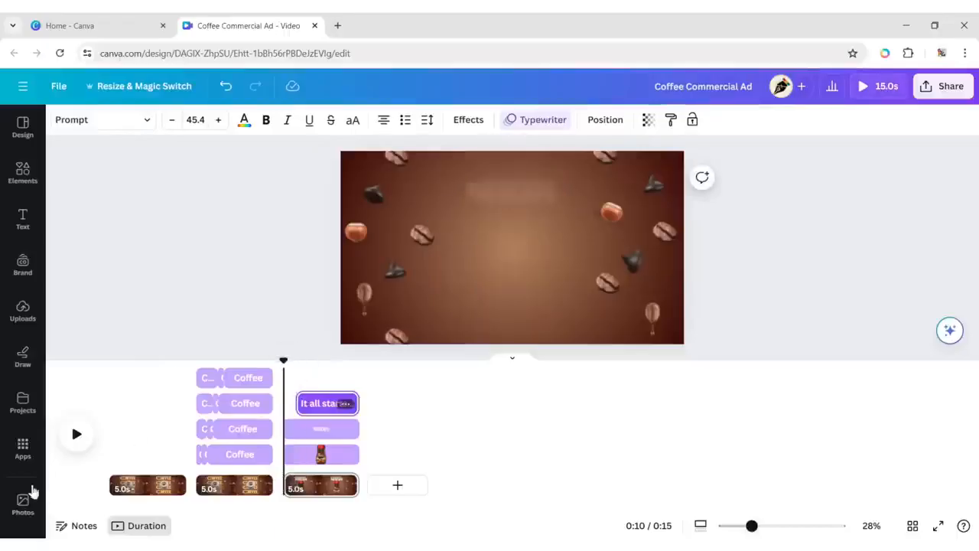
pyautogui.click(74, 438)
pyautogui.click(74, 437)
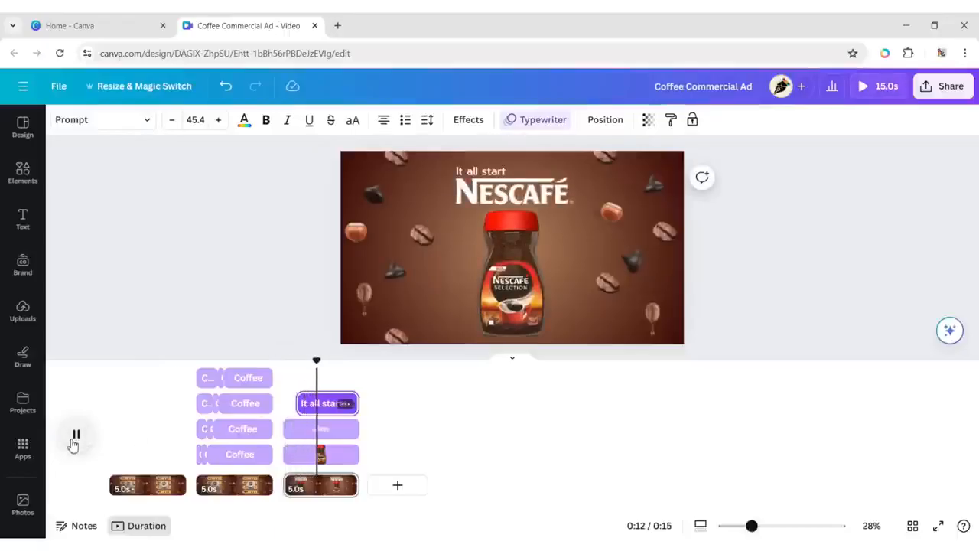
pyautogui.click(73, 441)
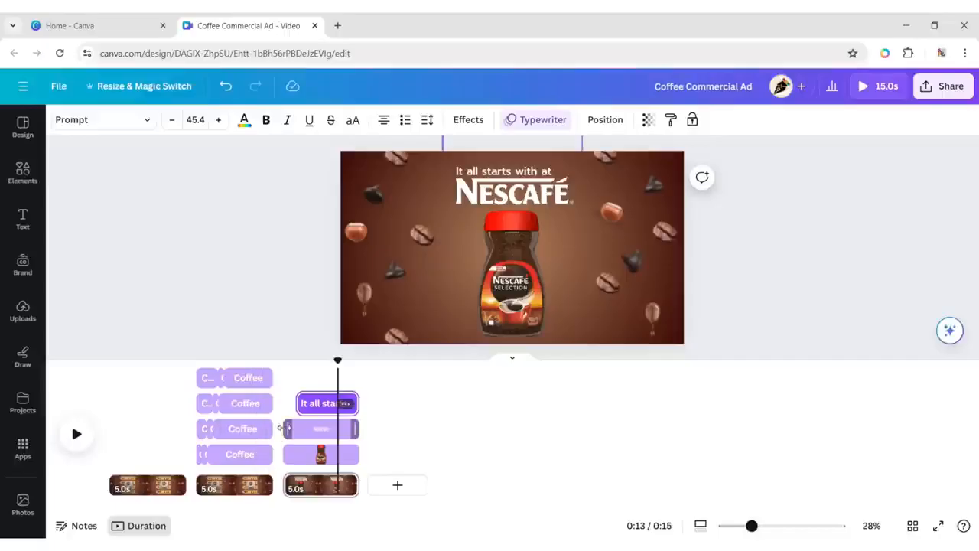
# Shorten the NESCAFÉ logo's timing from its start to 1.5 s so it enters last, and replay the third page.
pyautogui.moveTo(288, 429); pyautogui.dragTo(332, 438)
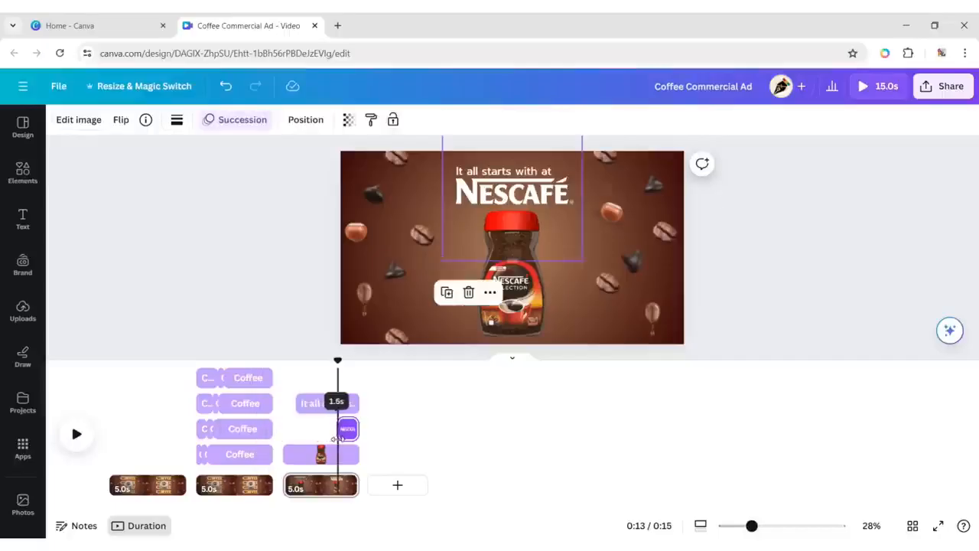
pyautogui.moveTo(337, 360); pyautogui.dragTo(283, 359)
pyautogui.click(76, 434)
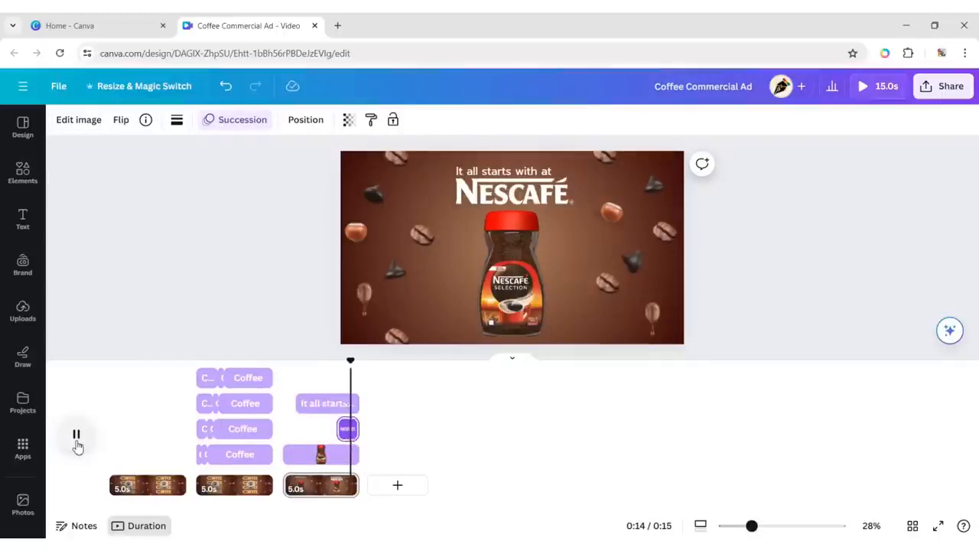
# Hide the element timing using the third page's coffee jar, and play the video.
pyautogui.click(494, 298)
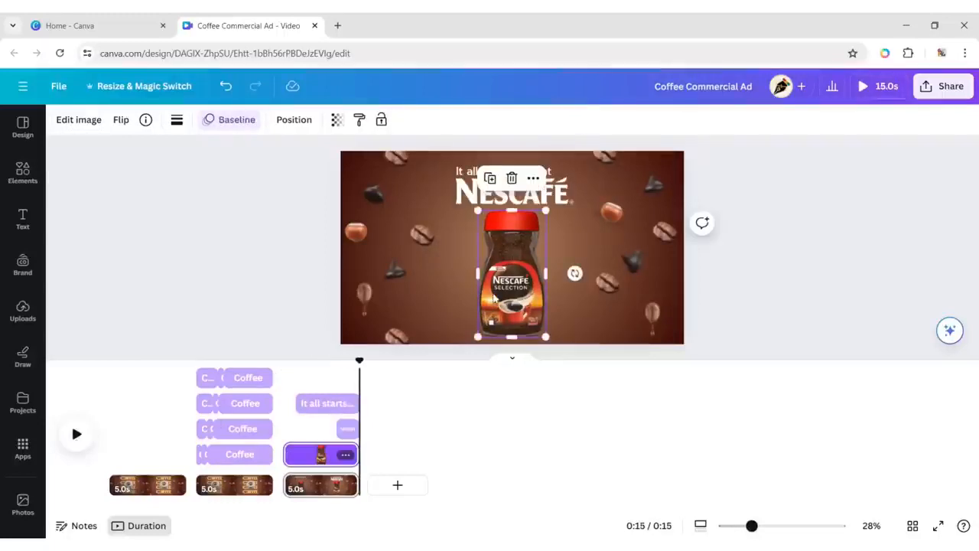
pyautogui.rightClick(520, 203)
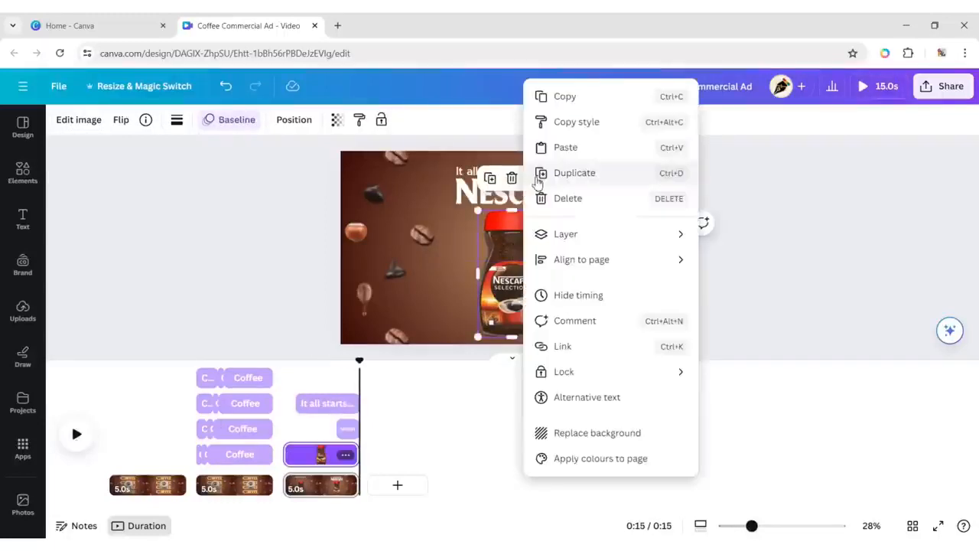
pyautogui.click(593, 294)
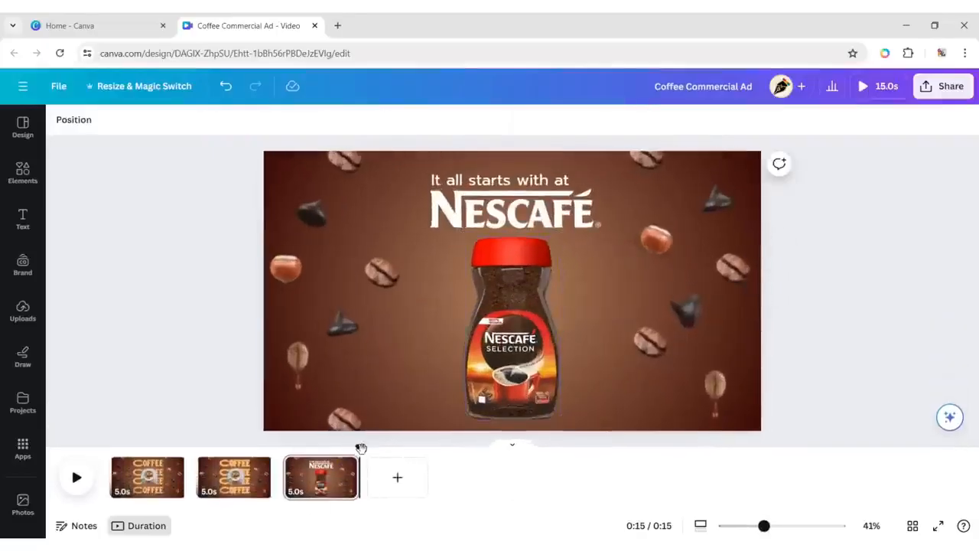
pyautogui.click(78, 478)
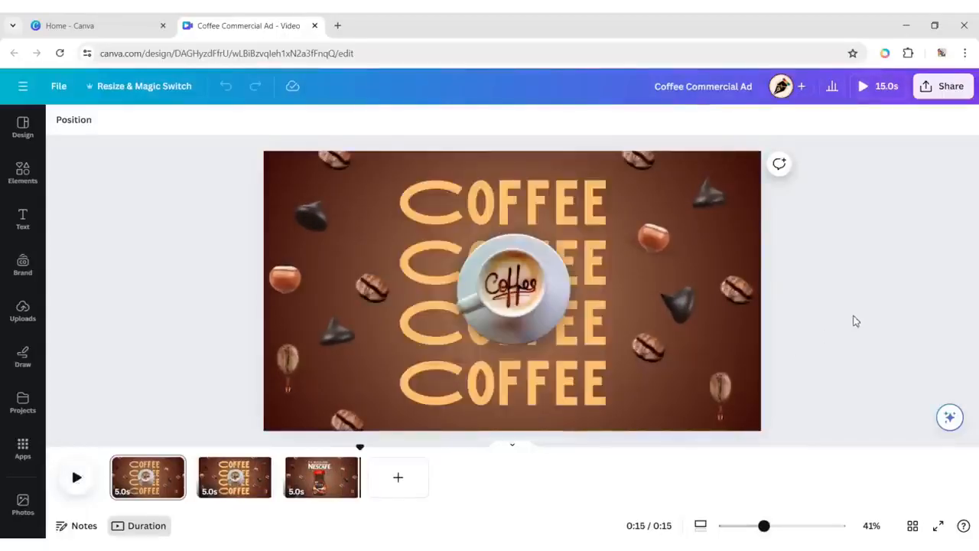
# Download all three pages as an MP4 video in 4K (UHD) quality.
pyautogui.click(928, 90)
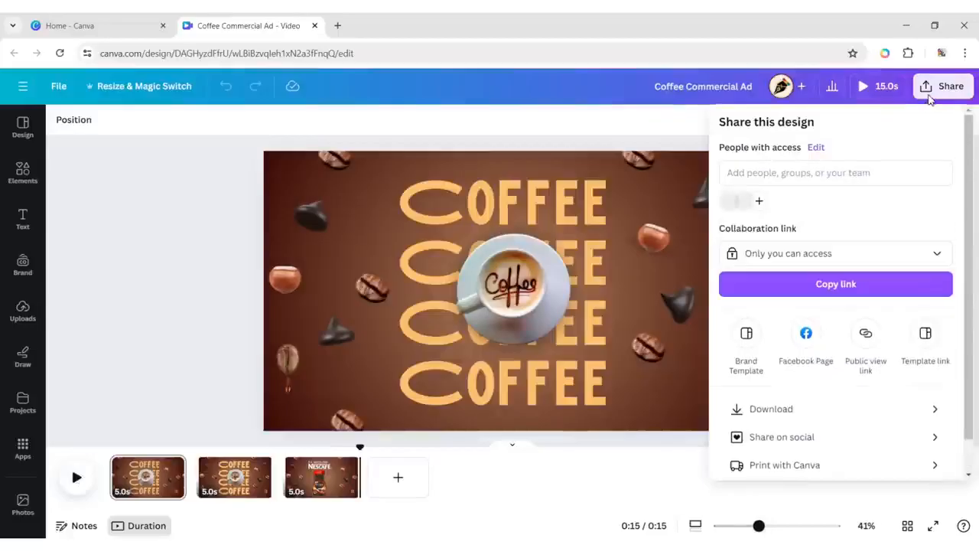
pyautogui.click(913, 417)
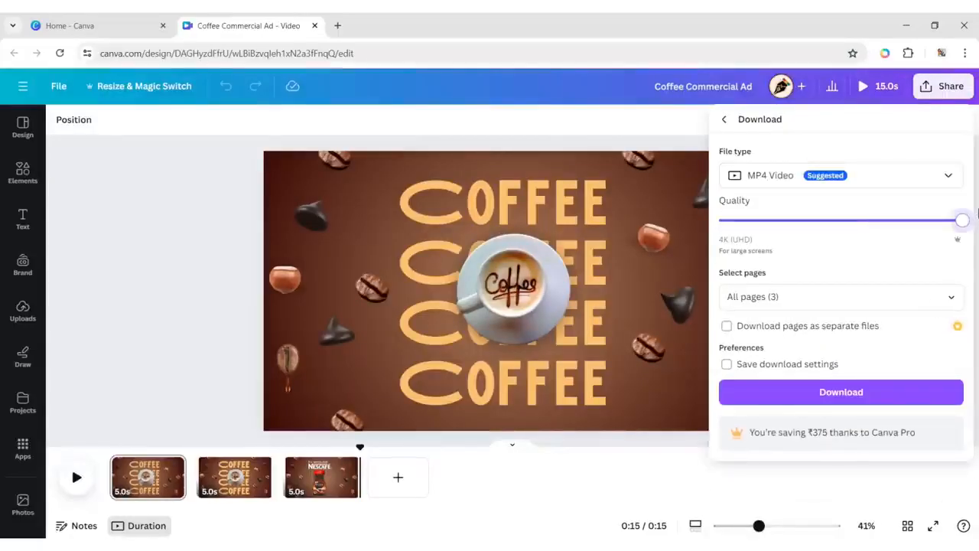
pyautogui.click(876, 406)
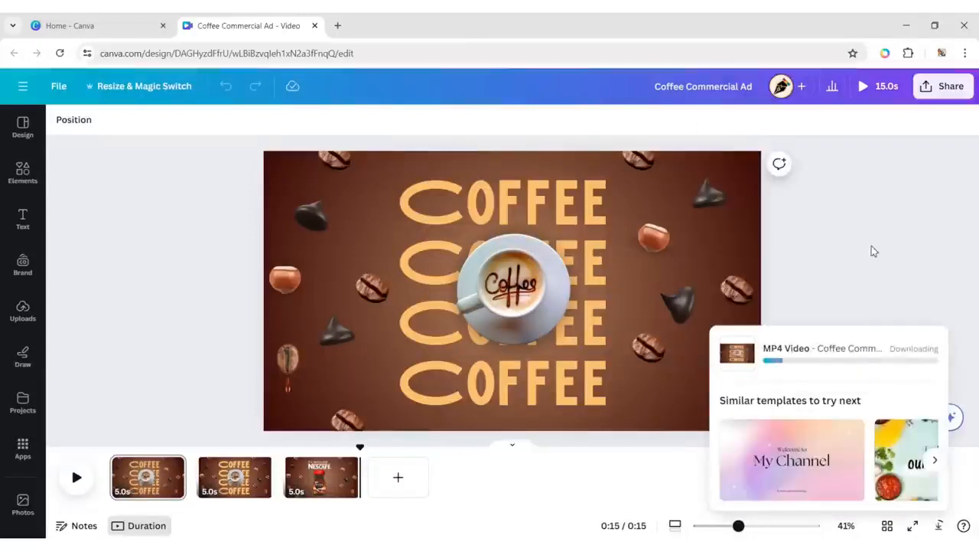